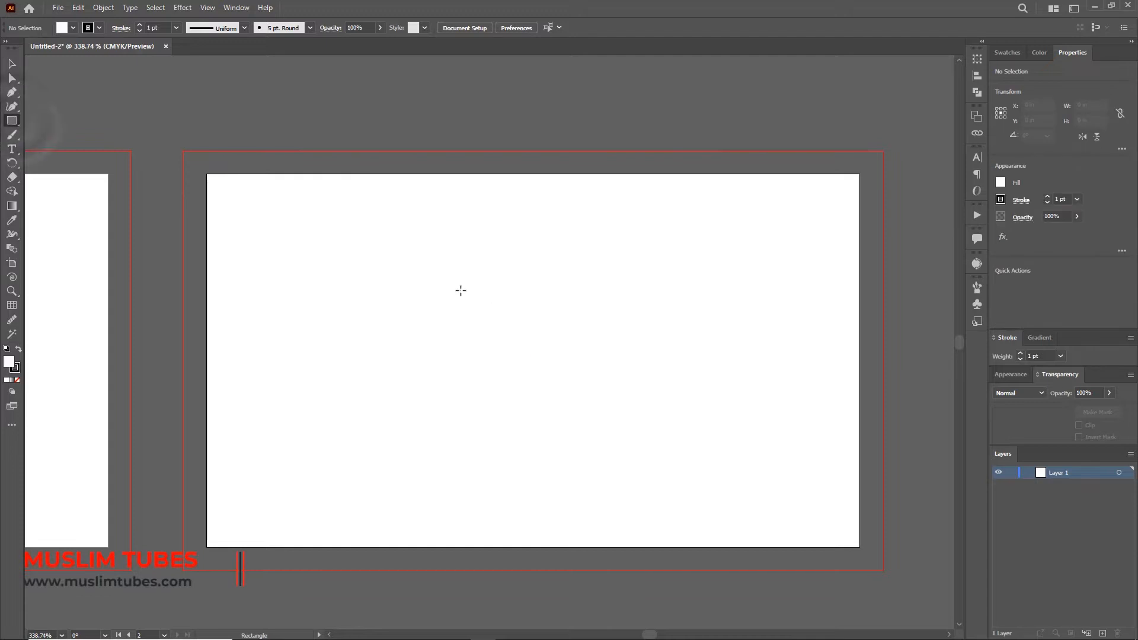
Step: Cover the card and bleed with a black, strokeless rectangle and lock it
drag(182, 151, 883, 570)
click(1021, 89)
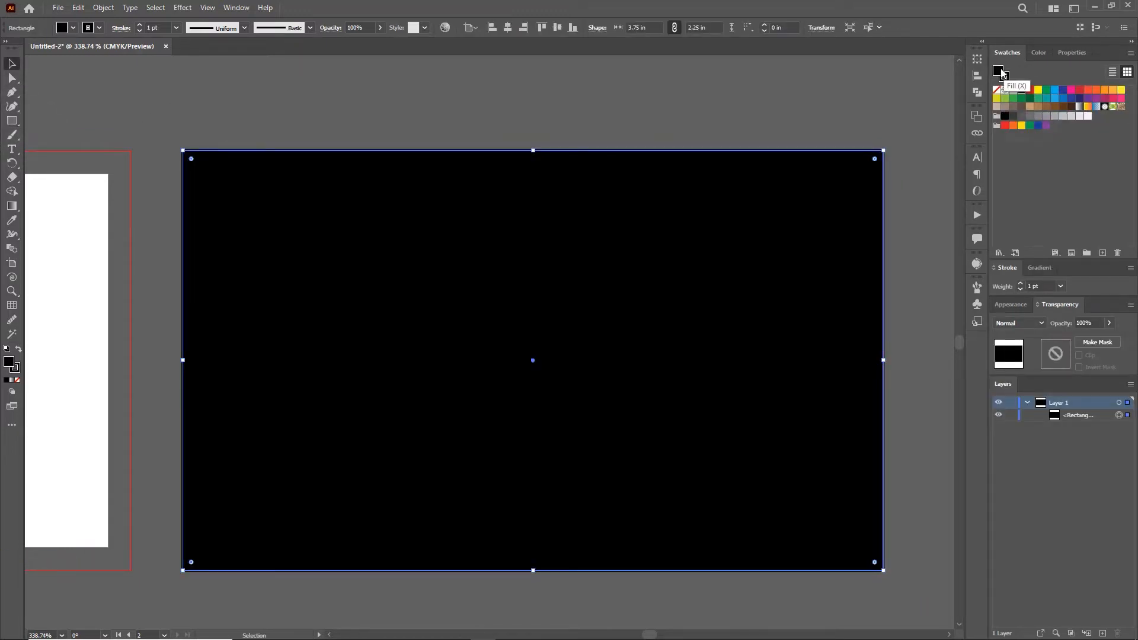
double_click(998, 71)
click(969, 310)
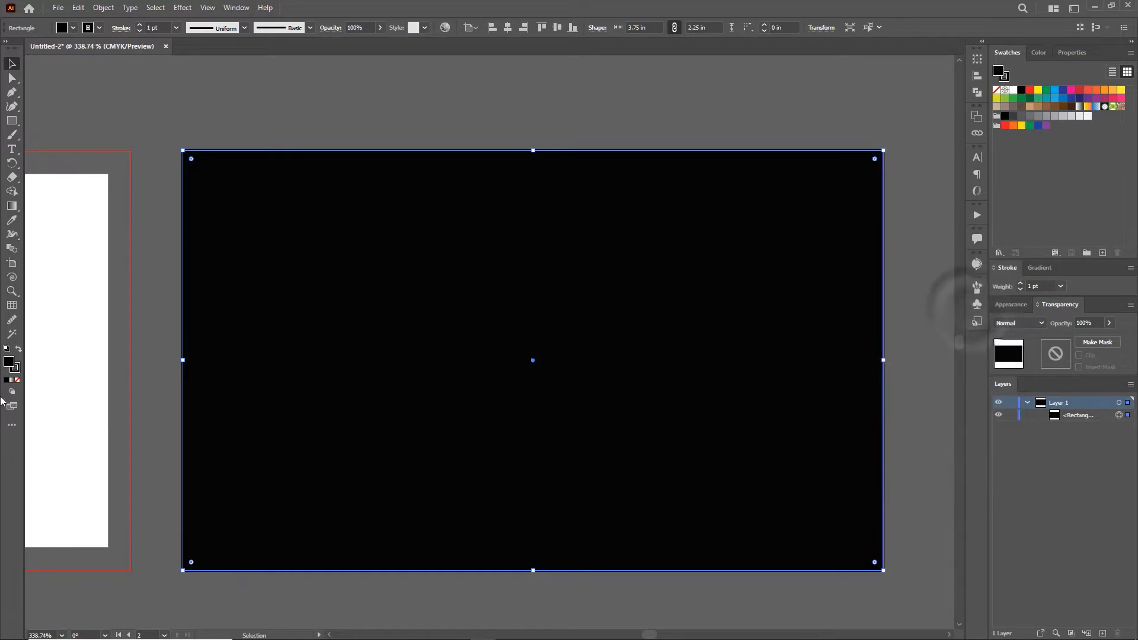
click(17, 369)
click(17, 380)
click(8, 361)
click(1011, 415)
click(910, 227)
Step: Draw a white rectangle across the card's lower band
drag(182, 466, 883, 570)
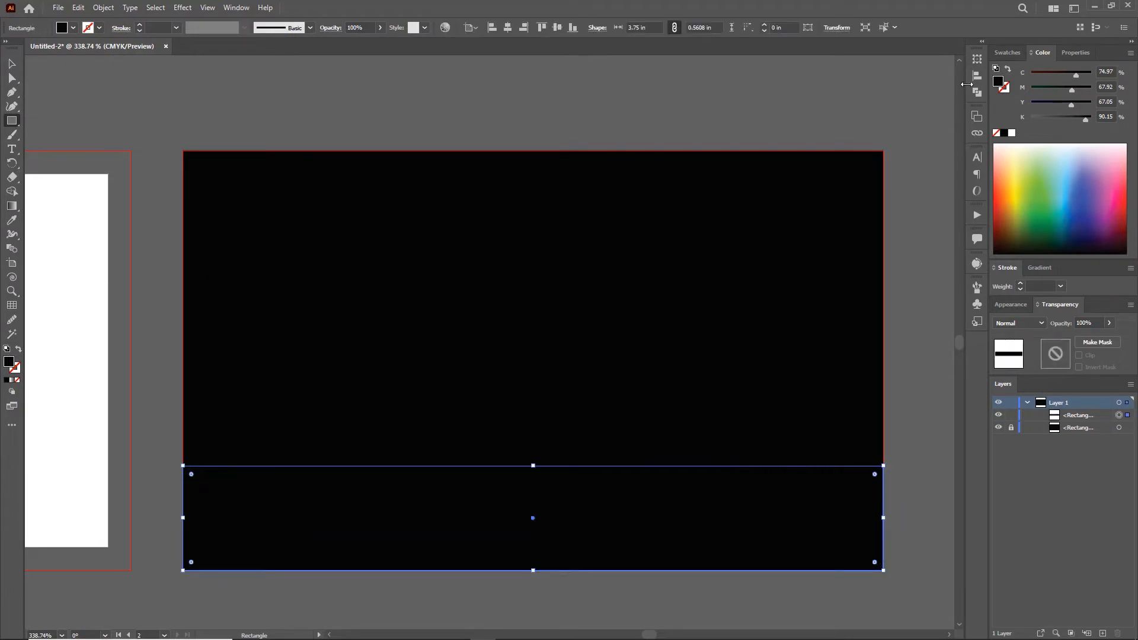
click(1006, 52)
click(1012, 90)
Step: Bend the white rectangle's top edge into a wave with the Curvature tool
click(11, 106)
drag(331, 466, 318, 517)
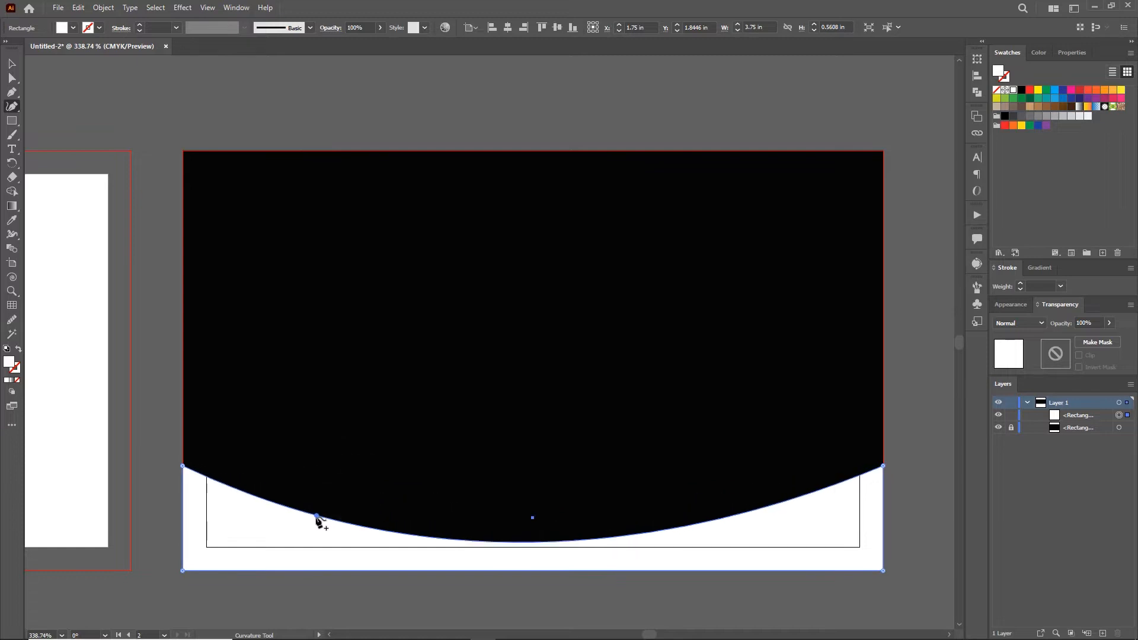
drag(731, 521, 778, 447)
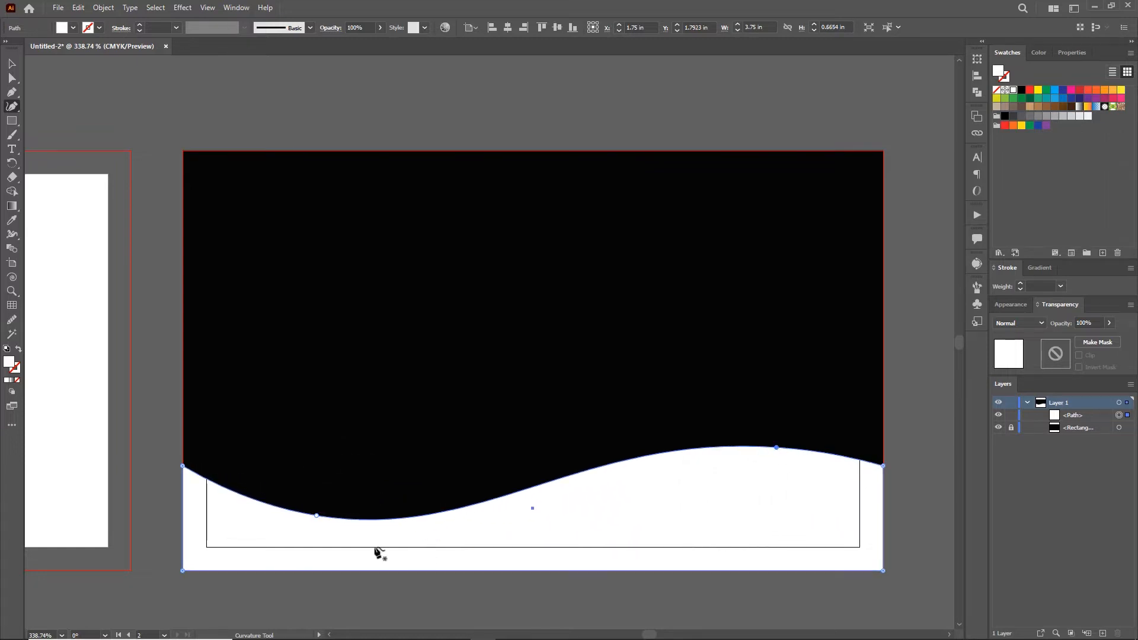
drag(316, 516, 310, 527)
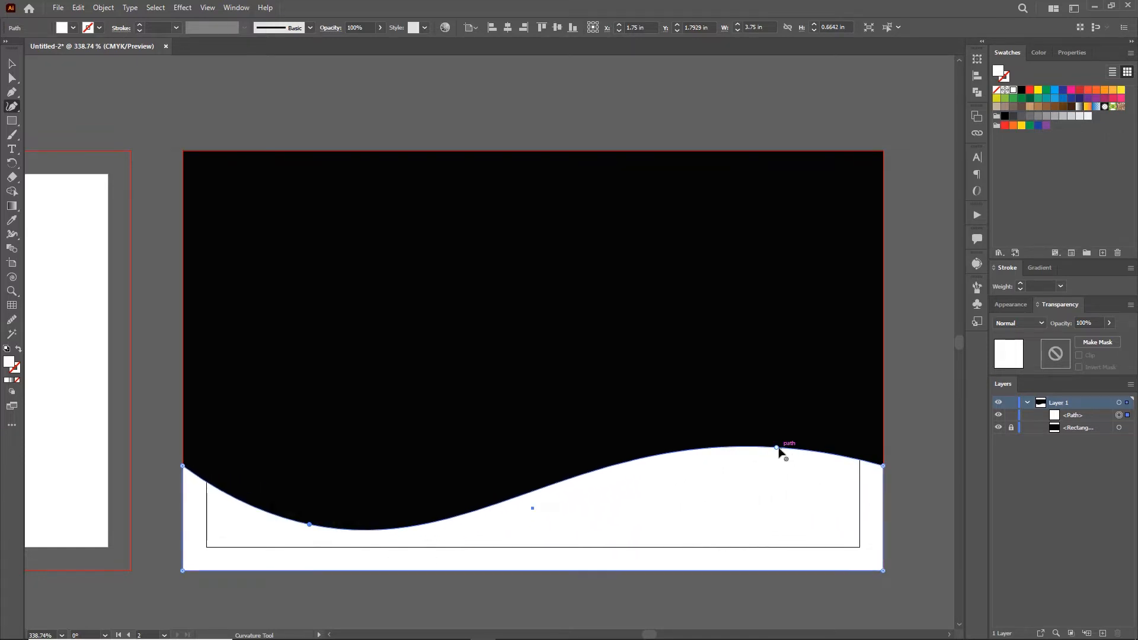
drag(777, 448, 791, 448)
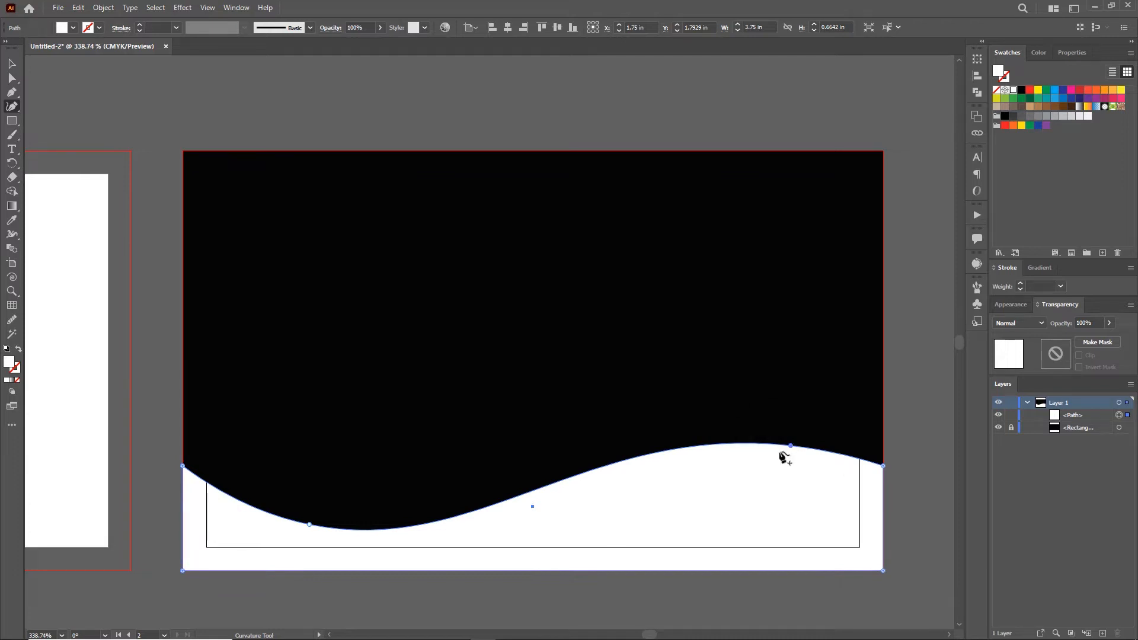
drag(309, 527, 305, 523)
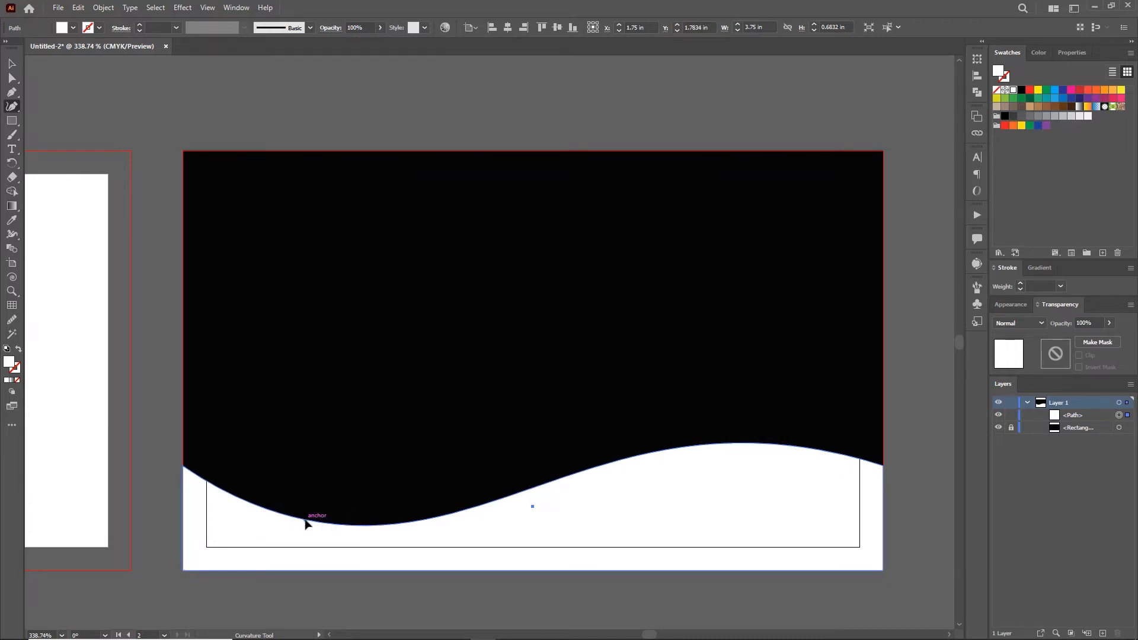
Step: Paste a copy of the wave in front, nudge it upward and fill it red
ctrl+click(747, 502)
key(ctrl+c)
key(ctrl+f)
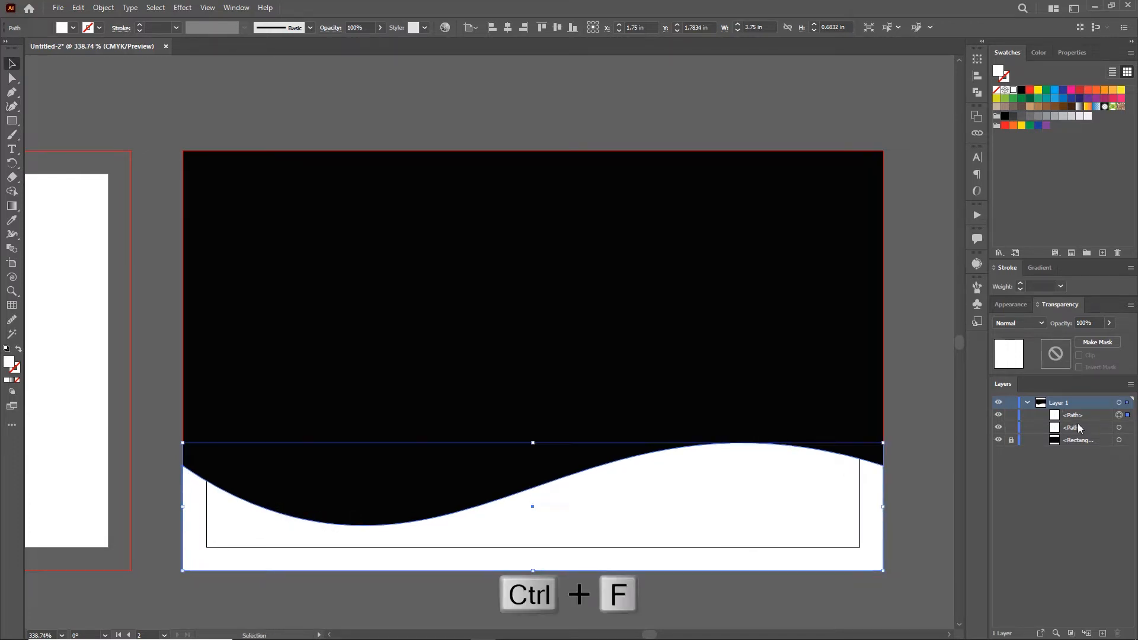
click(1119, 428)
click(1013, 417)
drag(548, 511, 547, 503)
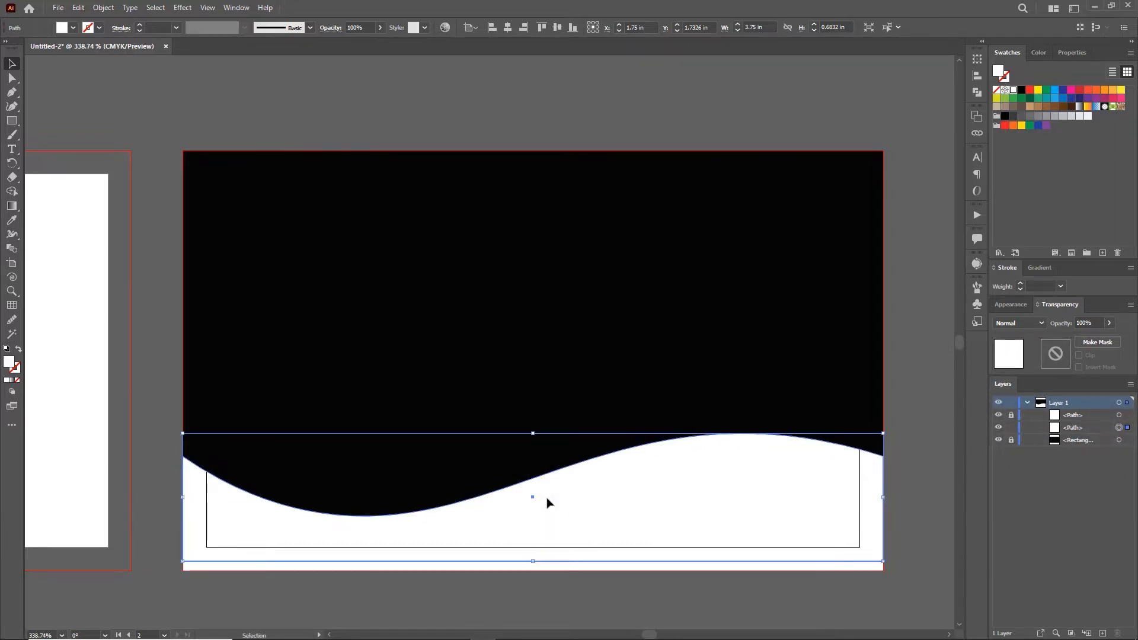
click(1032, 91)
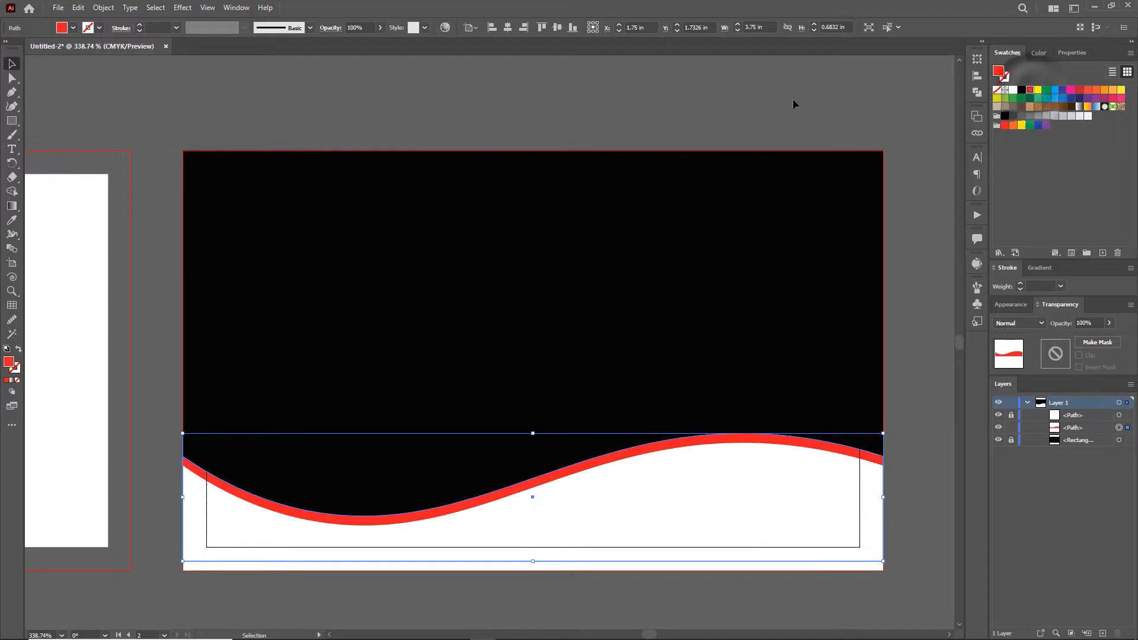
click(902, 548)
click(850, 550)
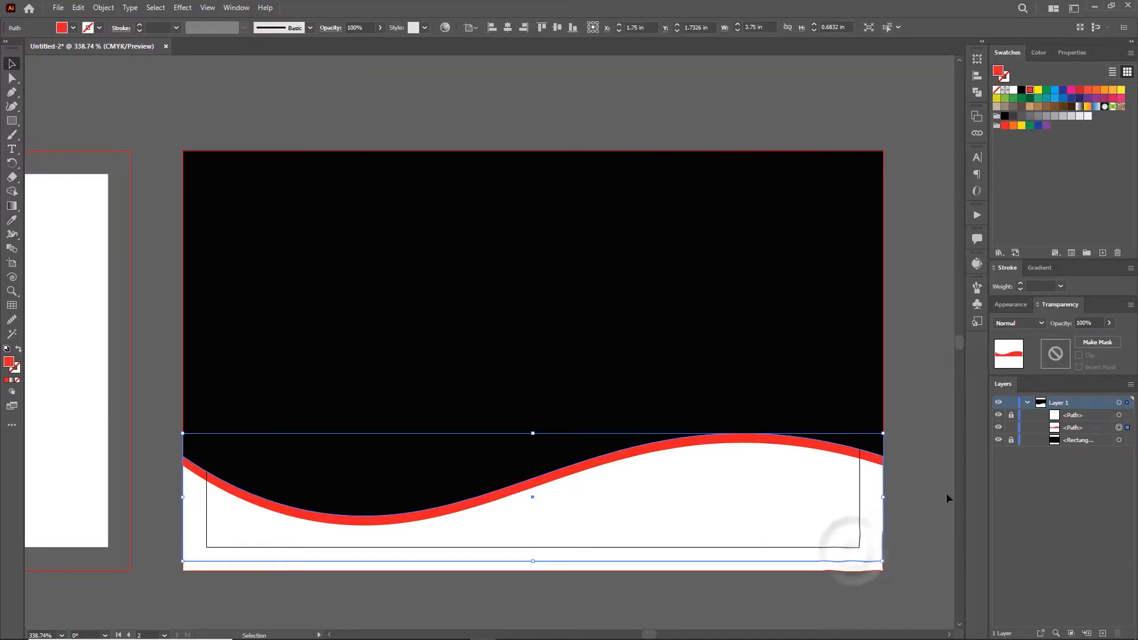
Step: Make a vertically reflected copy of the white wave, place it below the red wave and fill it red
click(1011, 416)
click(906, 563)
click(846, 562)
right_click(746, 516)
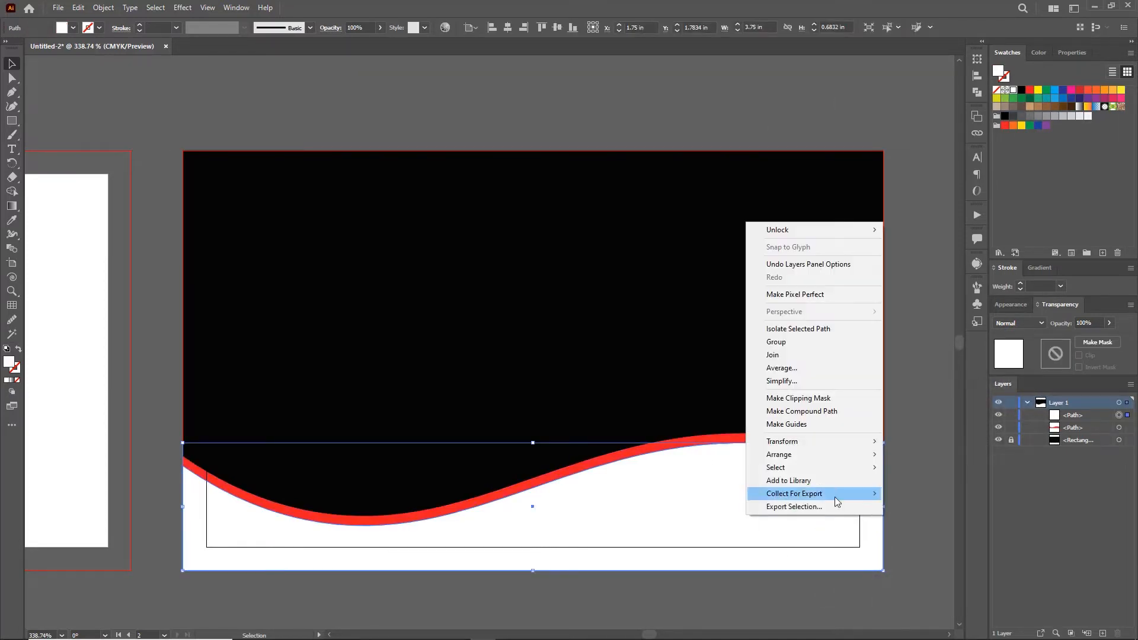
mouse_move(811, 446)
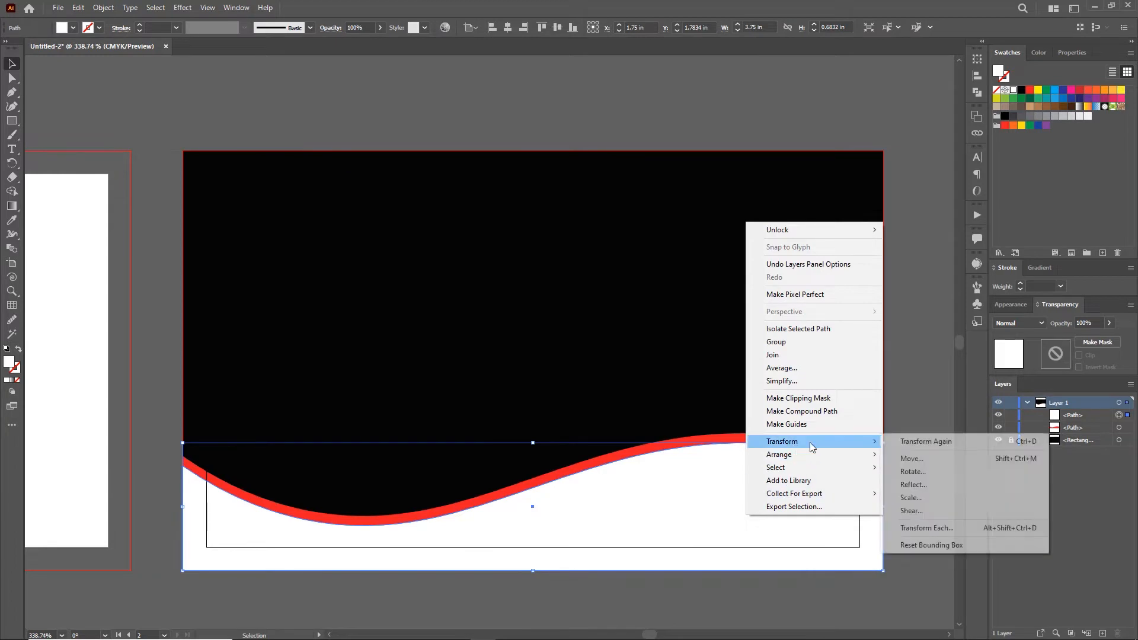
click(920, 483)
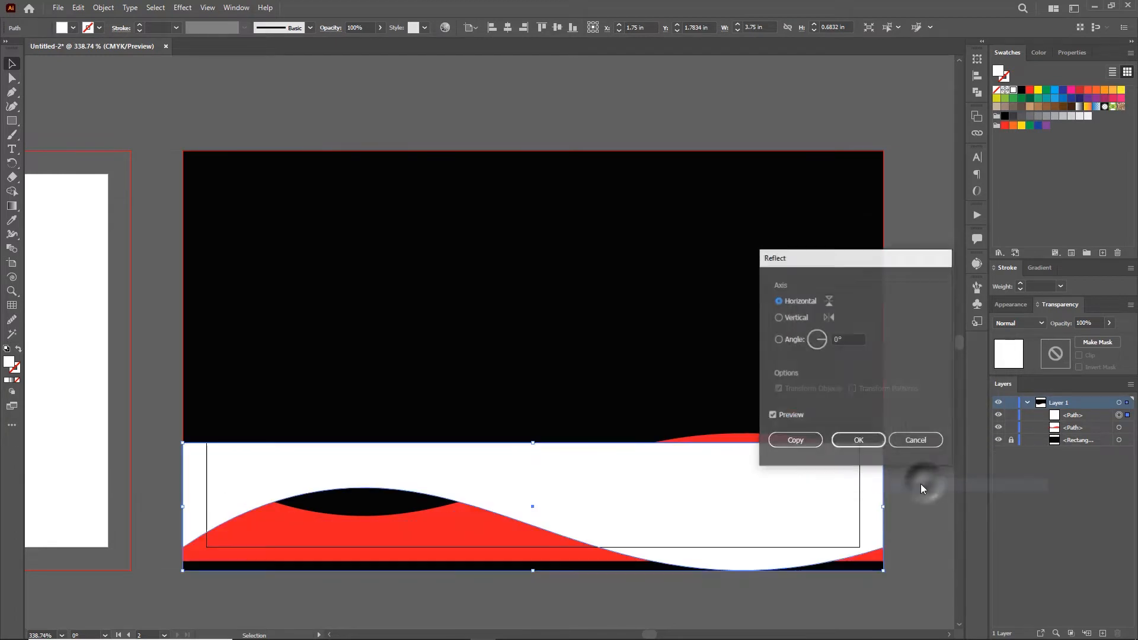
click(781, 319)
click(803, 440)
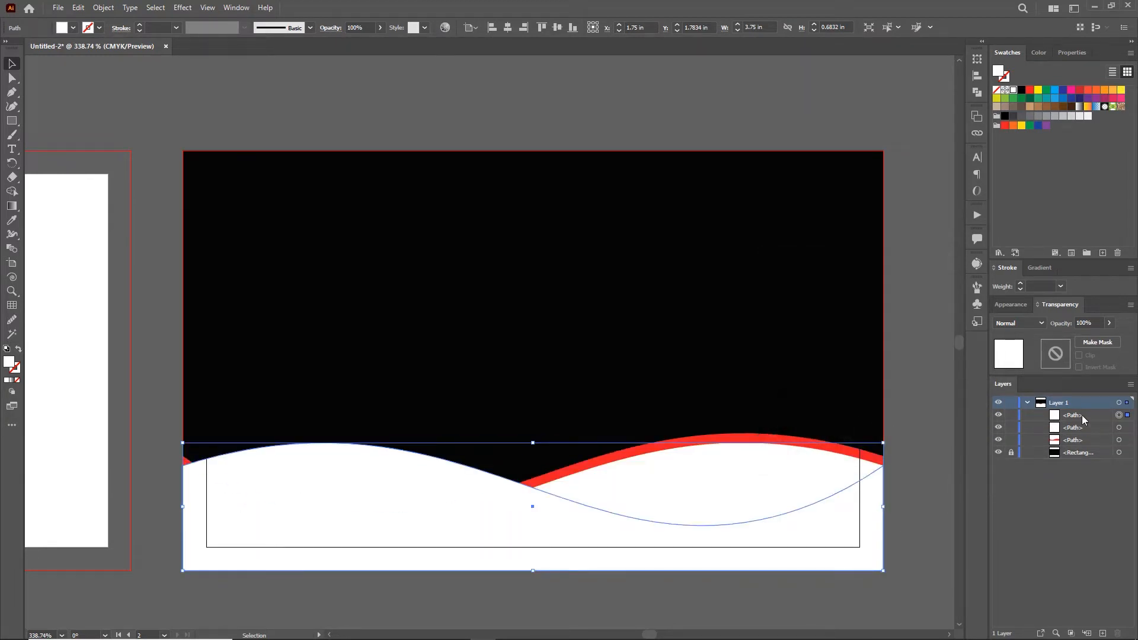
drag(1106, 417, 1098, 447)
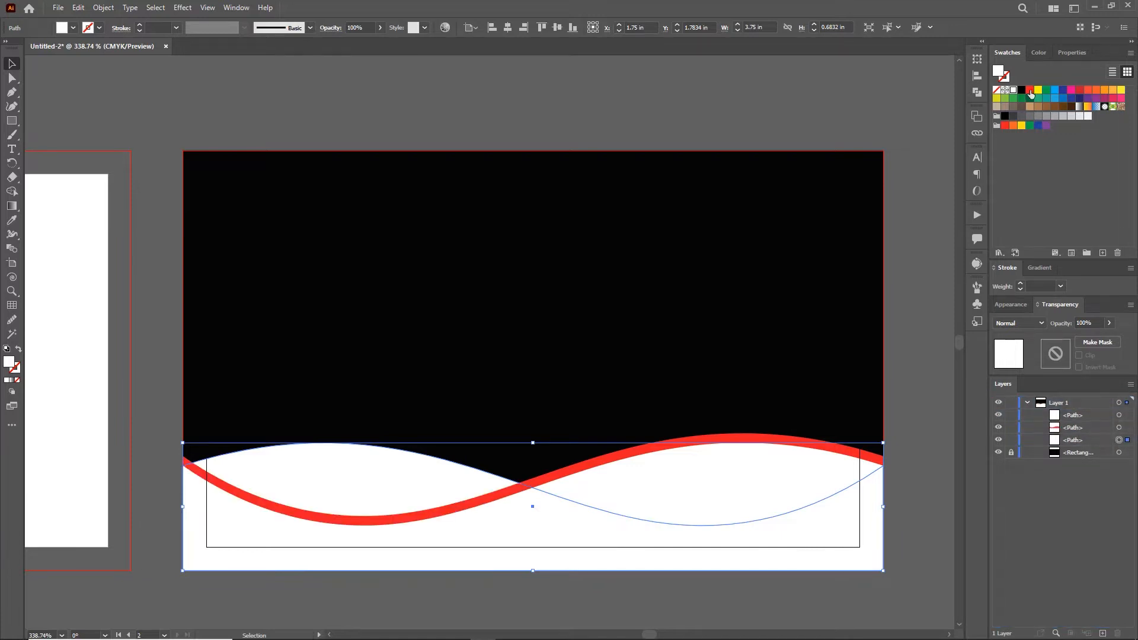
click(1077, 92)
Step: Recolour the wave layers so the lower shape is red and the upper band white
click(698, 98)
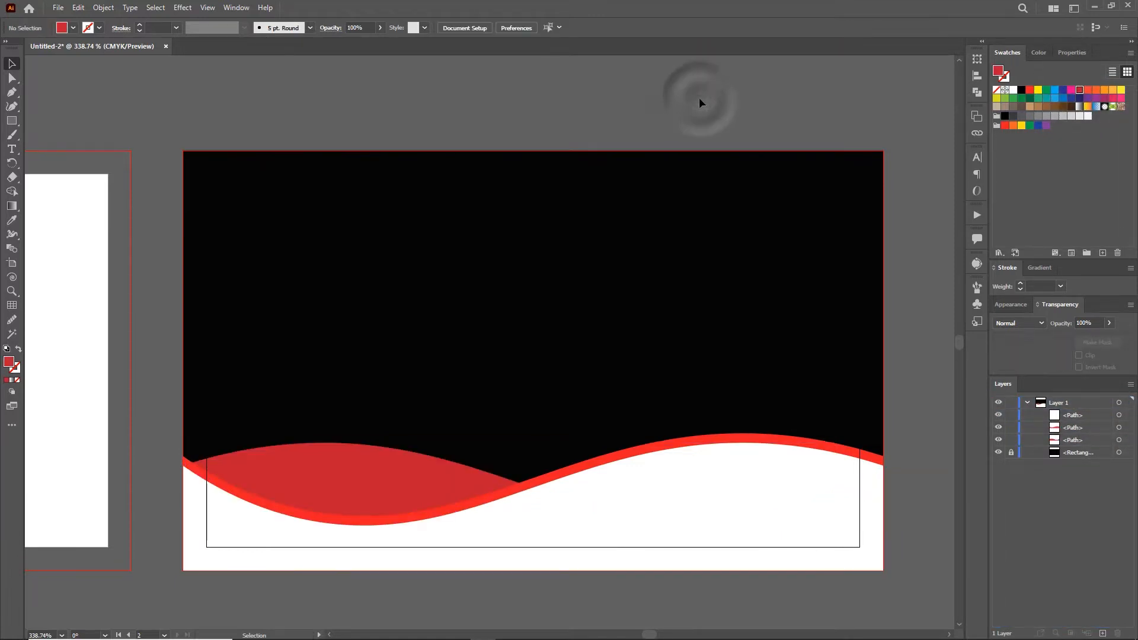
click(744, 523)
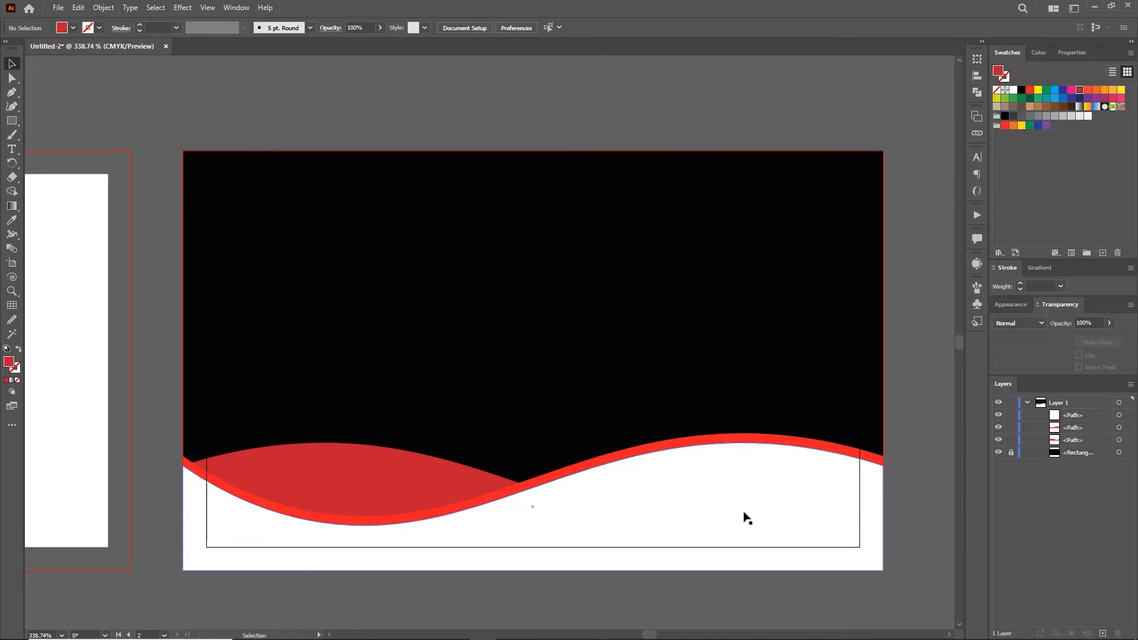
click(1032, 92)
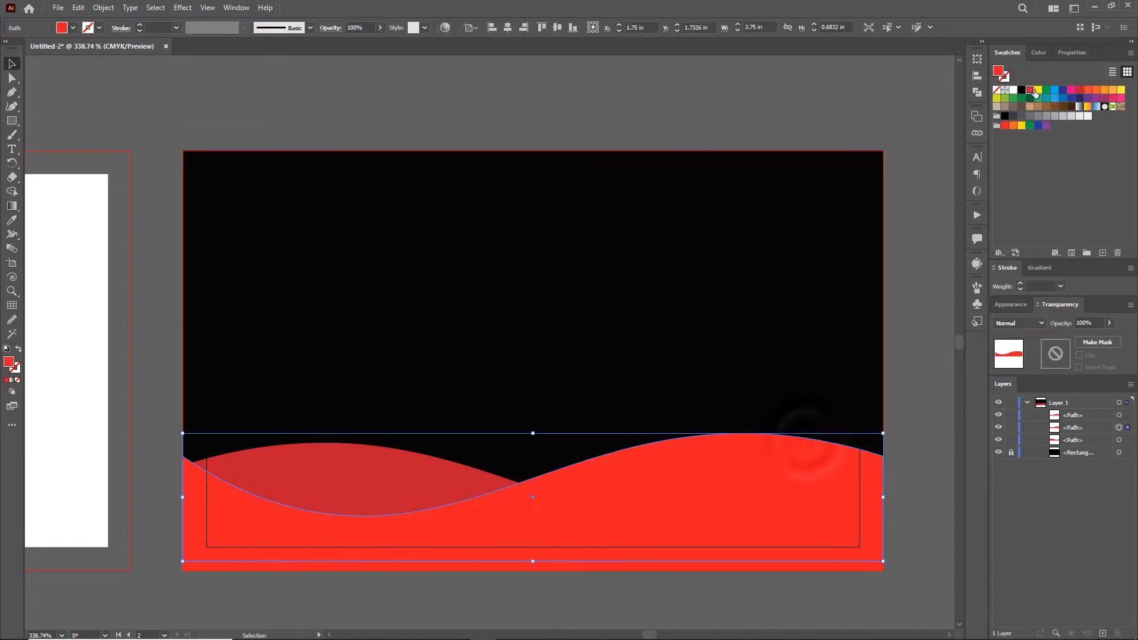
click(1013, 91)
click(856, 122)
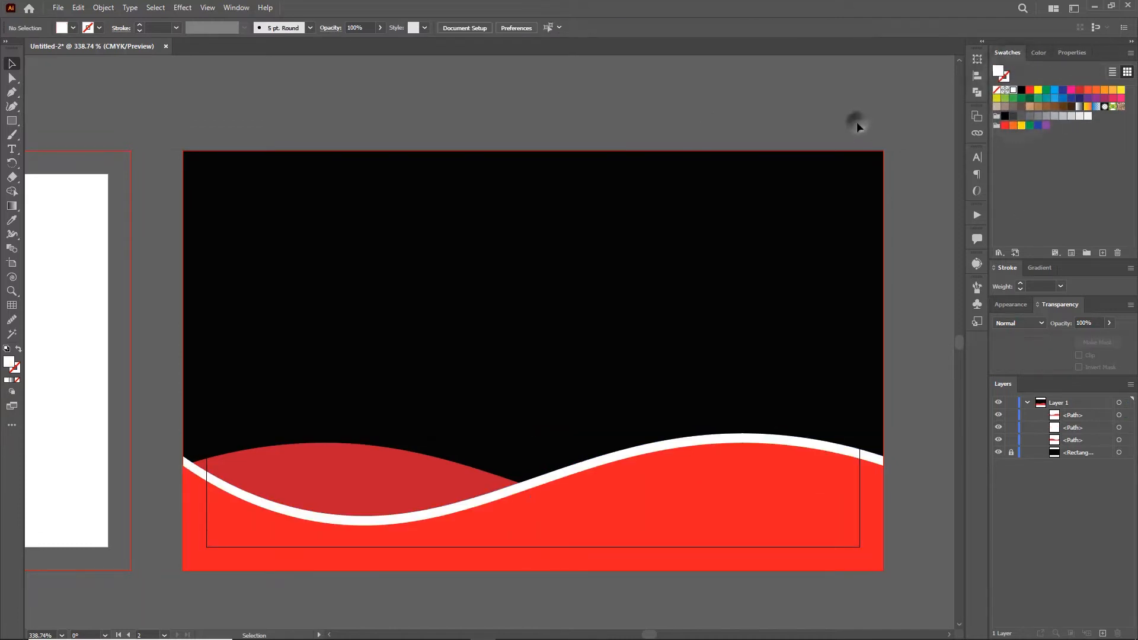
Step: Squash the dark red wave to a lower height
click(361, 465)
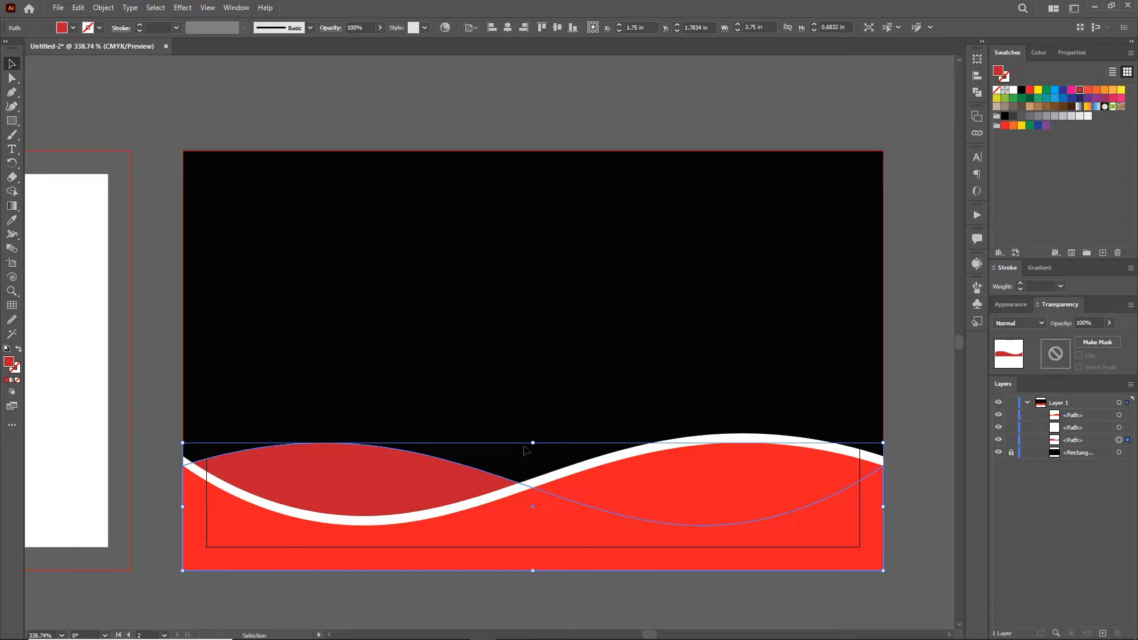
drag(533, 443, 534, 458)
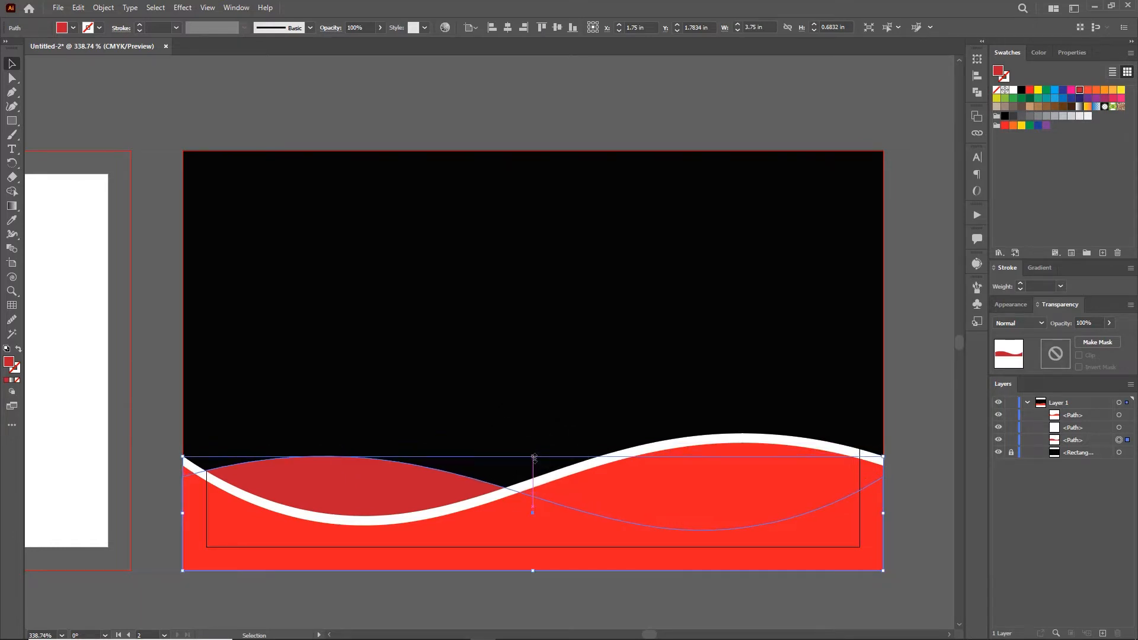
click(644, 113)
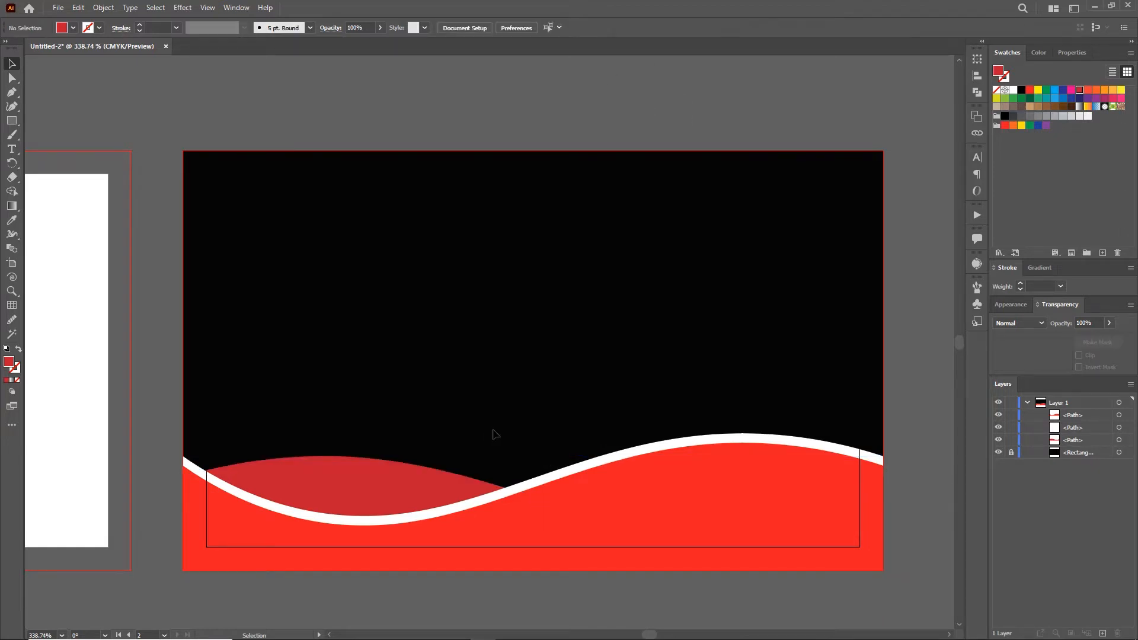
click(303, 628)
Step: Open Vectors.ai and drag its D logo onto the Untitled-2 business card
key(Return)
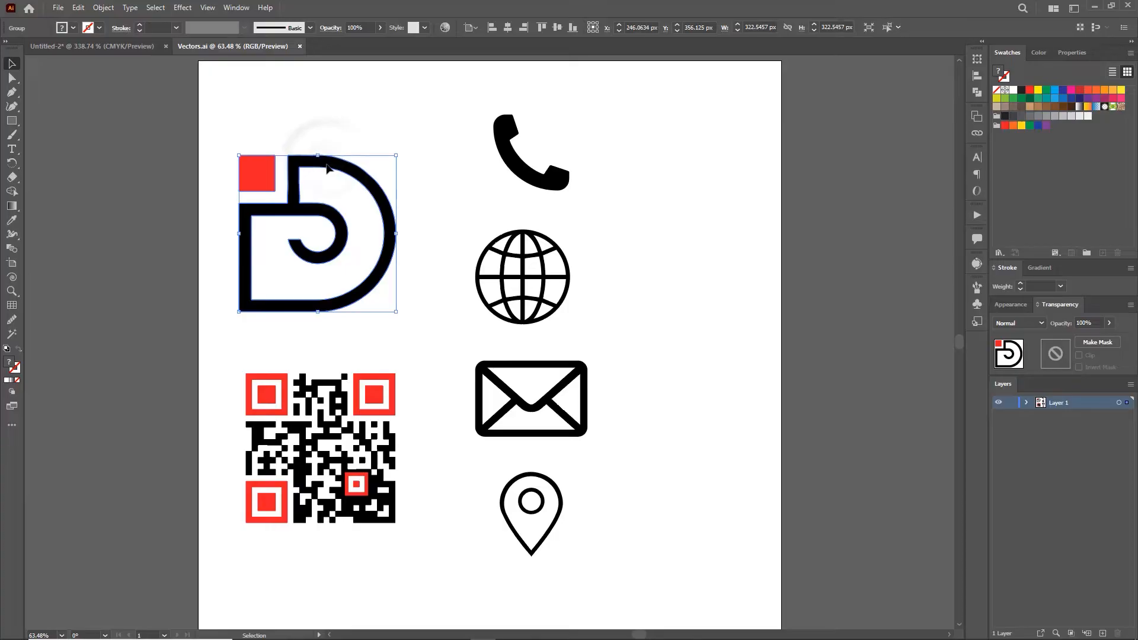
drag(320, 169, 662, 201)
Step: Shrink the D logo, fill it white in Isolation Mode, and centre it near the card's top
drag(940, 129, 648, 406)
drag(589, 469, 601, 238)
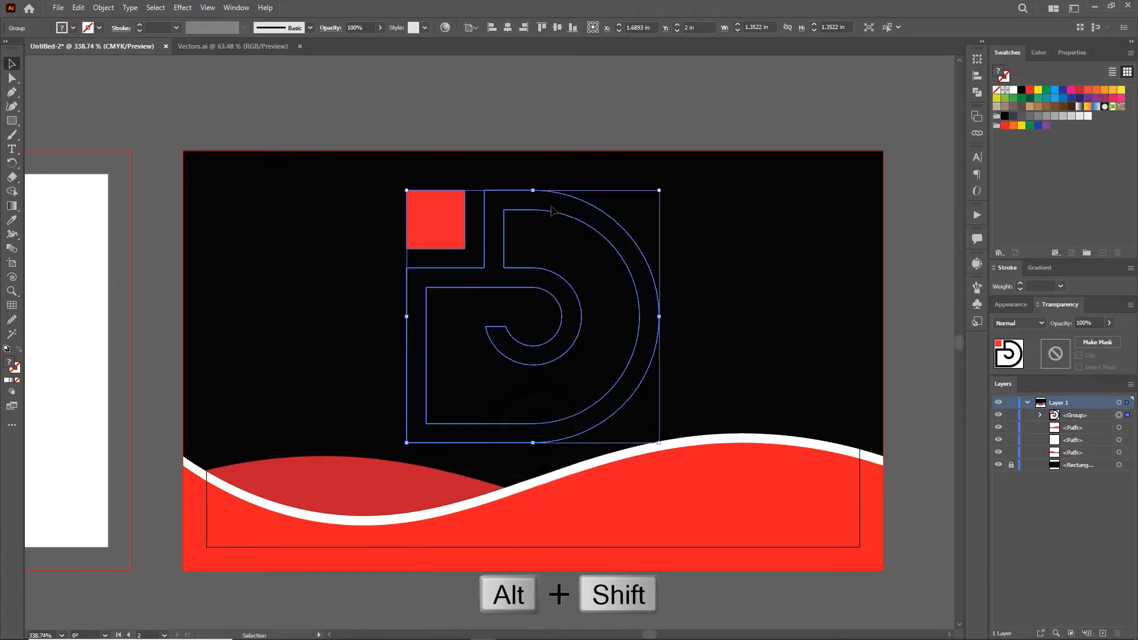
double_click(628, 225)
double_click(614, 223)
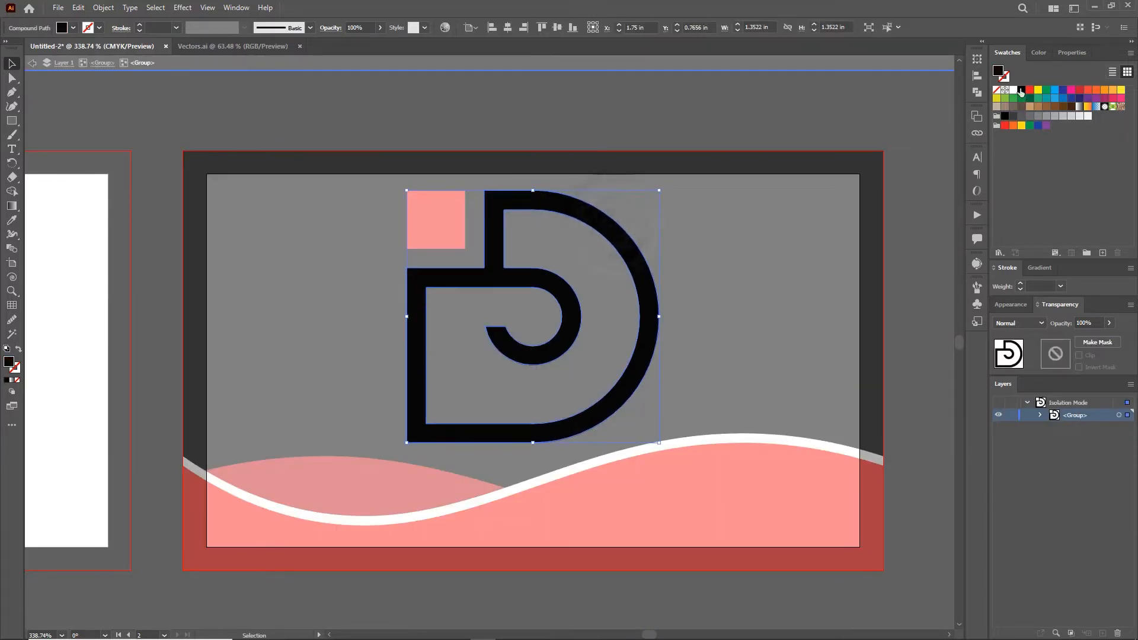
click(1012, 90)
double_click(843, 99)
click(540, 212)
drag(660, 192, 604, 197)
click(506, 29)
Step: Add white Montserrat Bold company-name text below the logo
click(481, 80)
click(11, 149)
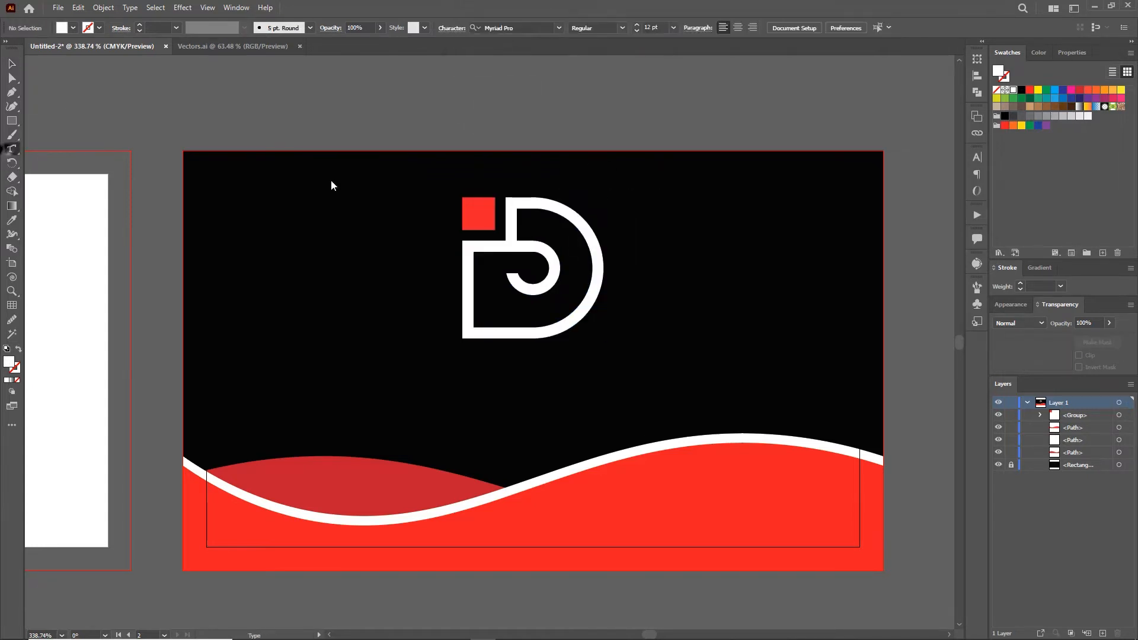
click(380, 372)
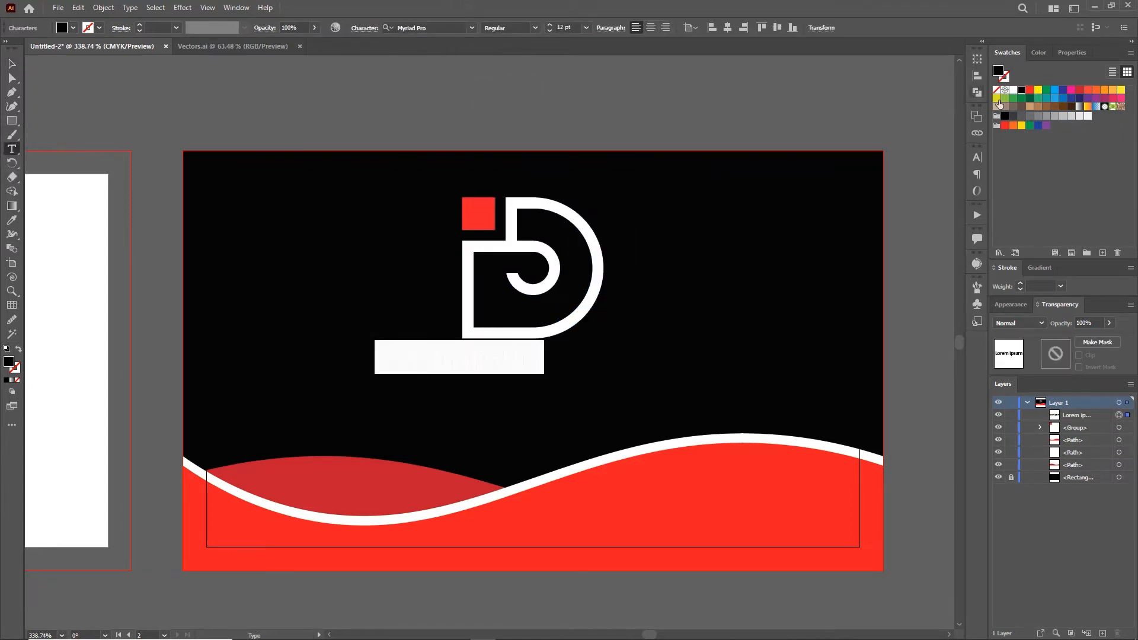
click(1012, 89)
click(448, 28)
text(mont)
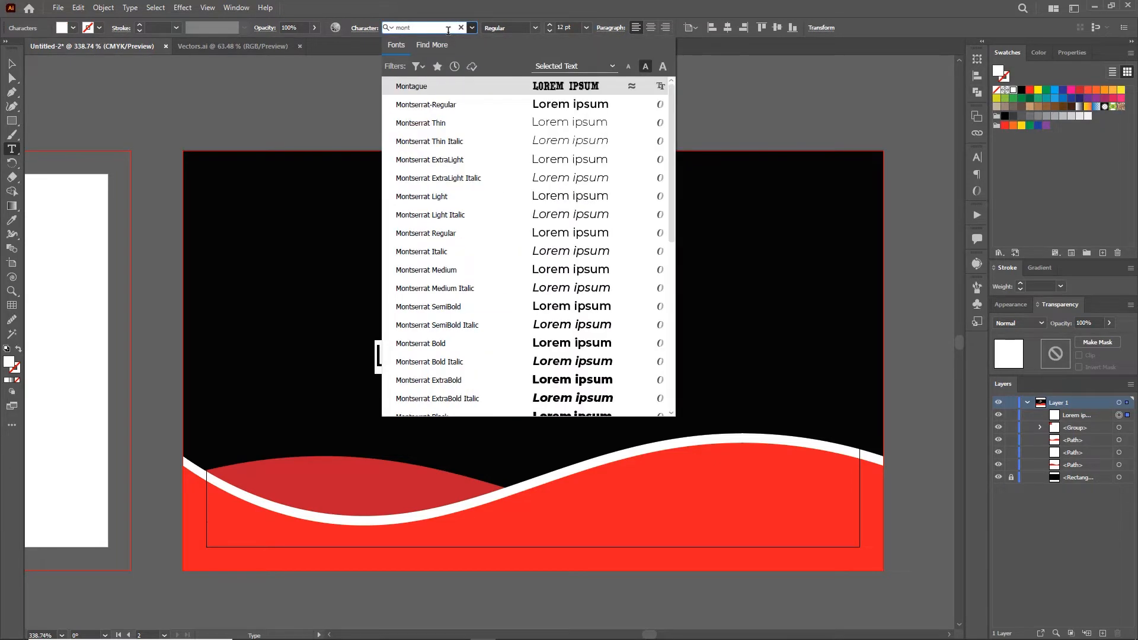
click(457, 344)
text(COMPANY  NAME)
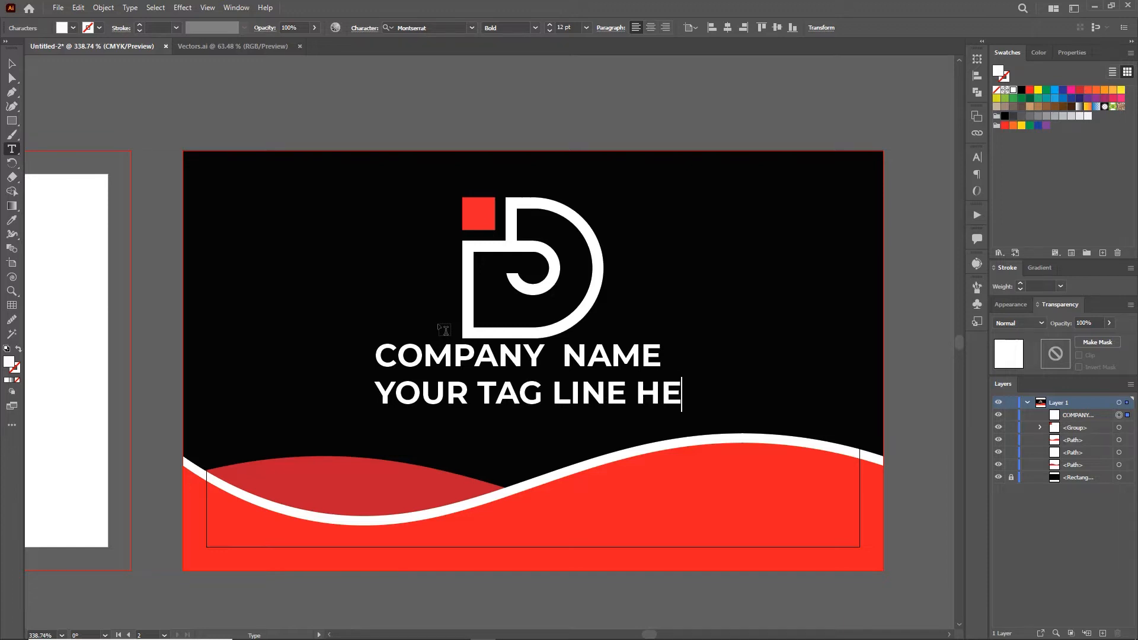
Step: Set the tag line to Medium weight at 10 pt and adjust the text block's position and size
drag(723, 392, 373, 394)
click(534, 29)
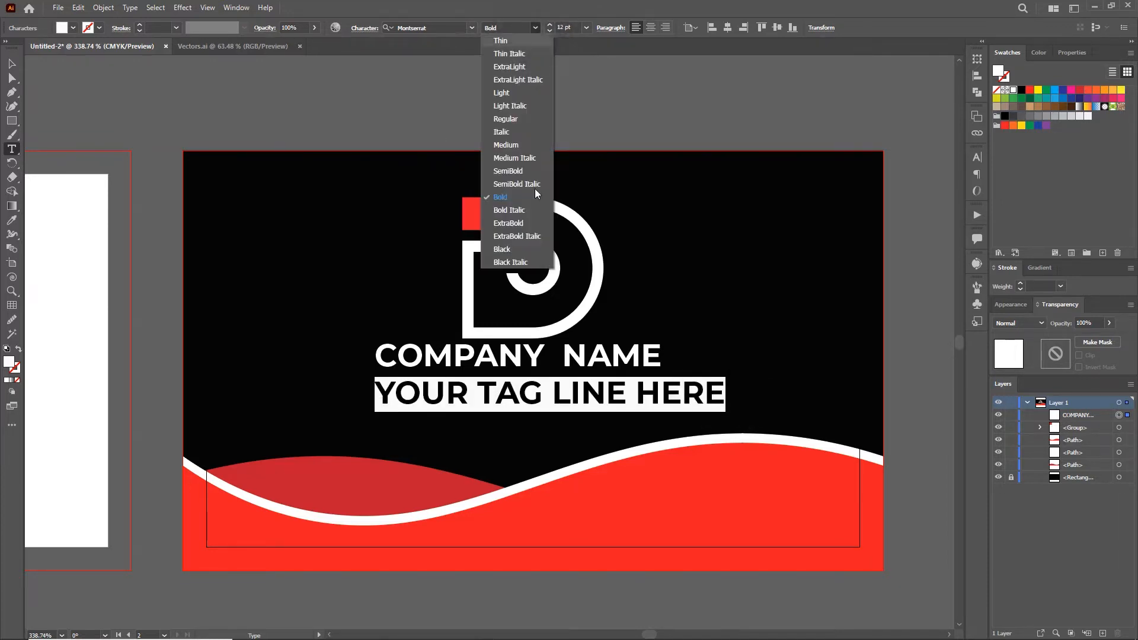
click(513, 146)
click(586, 27)
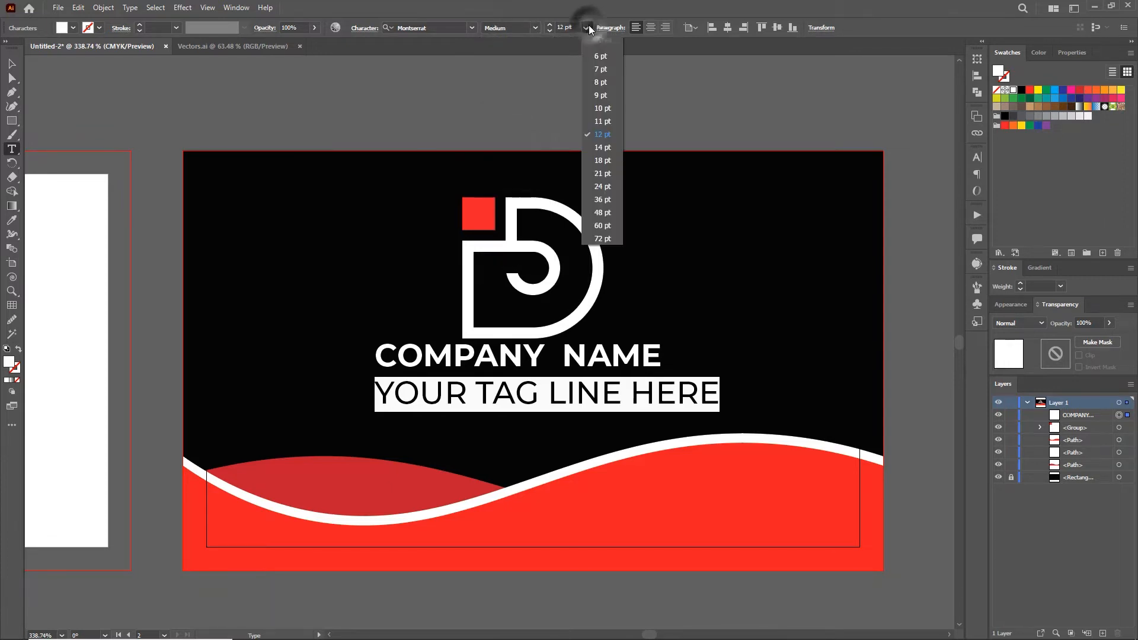
click(606, 107)
key(Escape)
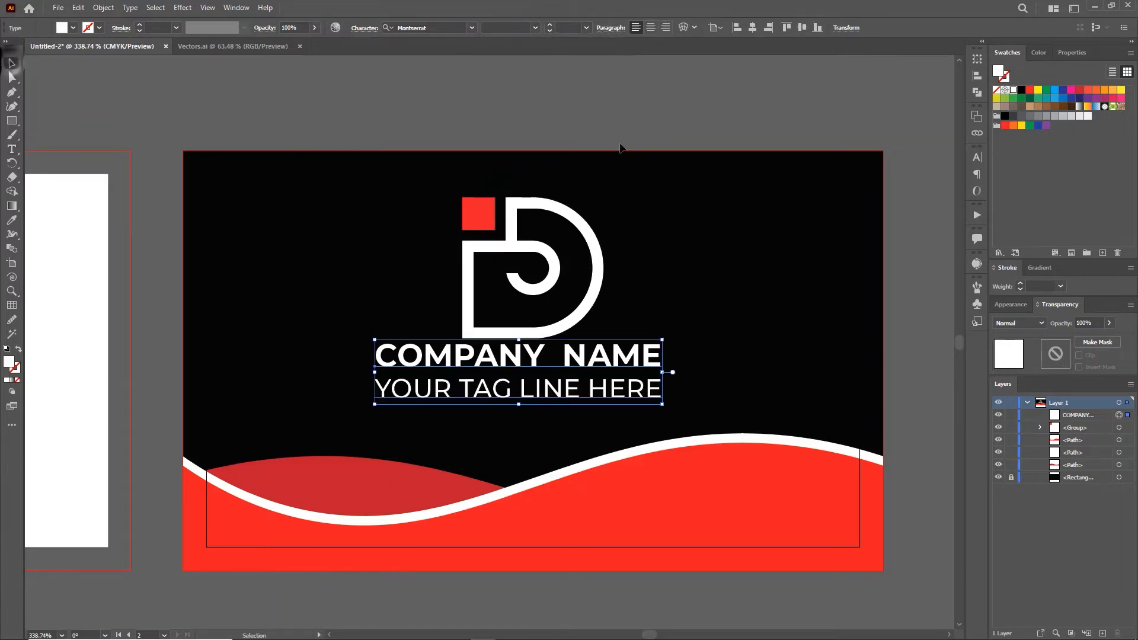
drag(585, 342, 657, 355)
drag(522, 365, 528, 366)
Step: Shrink the tag line to 7 pt, centre-align both lines and centre the block on the card
double_click(551, 392)
drag(415, 392, 635, 393)
click(586, 28)
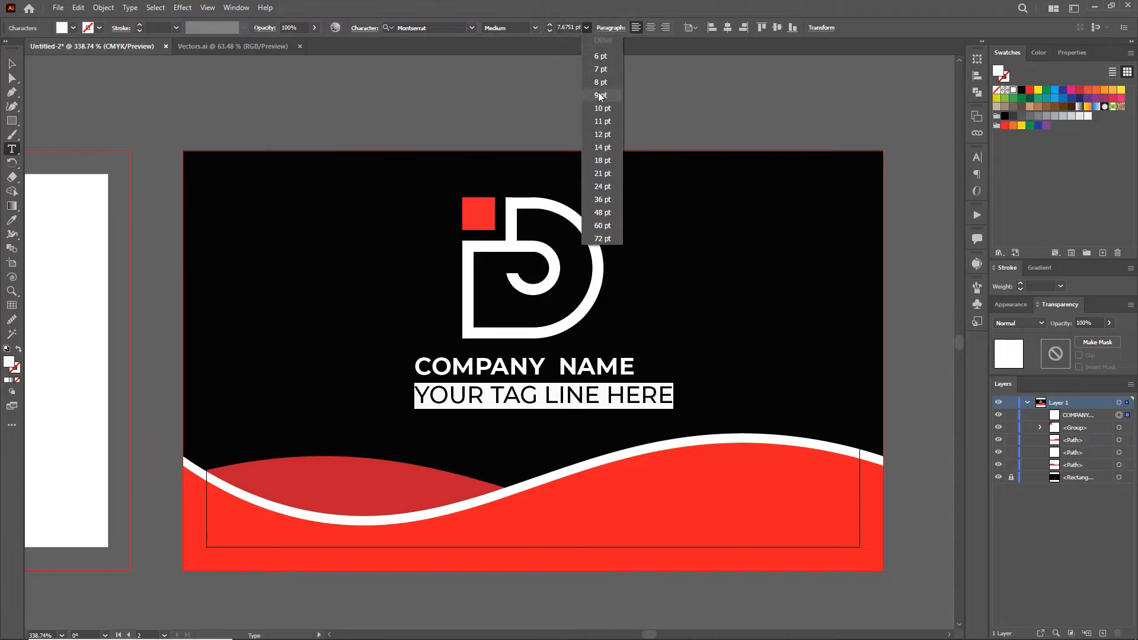
click(598, 69)
key(ctrl+a)
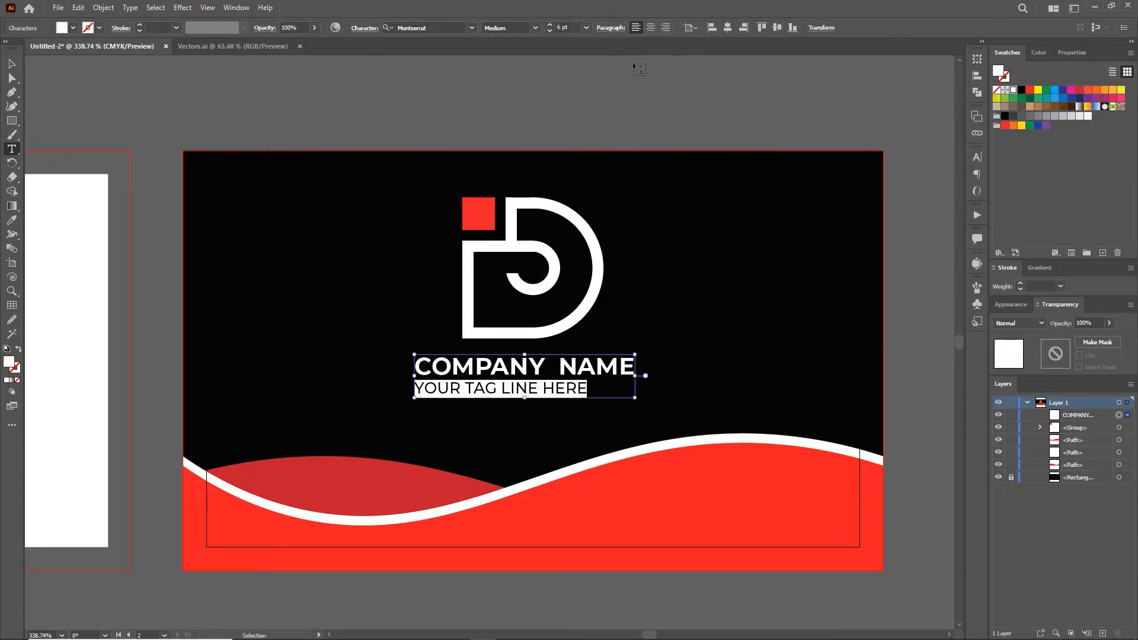
click(650, 27)
key(Escape)
drag(415, 371, 522, 371)
click(753, 27)
Step: Zoom out to the whole card and check the company name's character settings
click(545, 203)
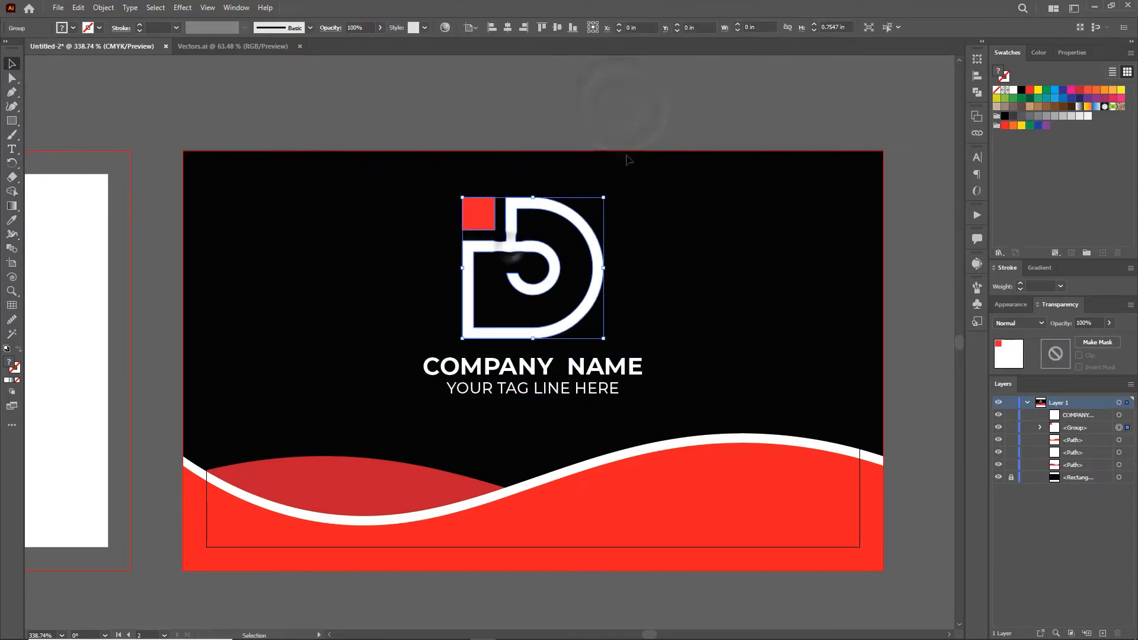
click(551, 95)
key(z)
drag(601, 236, 501, 138)
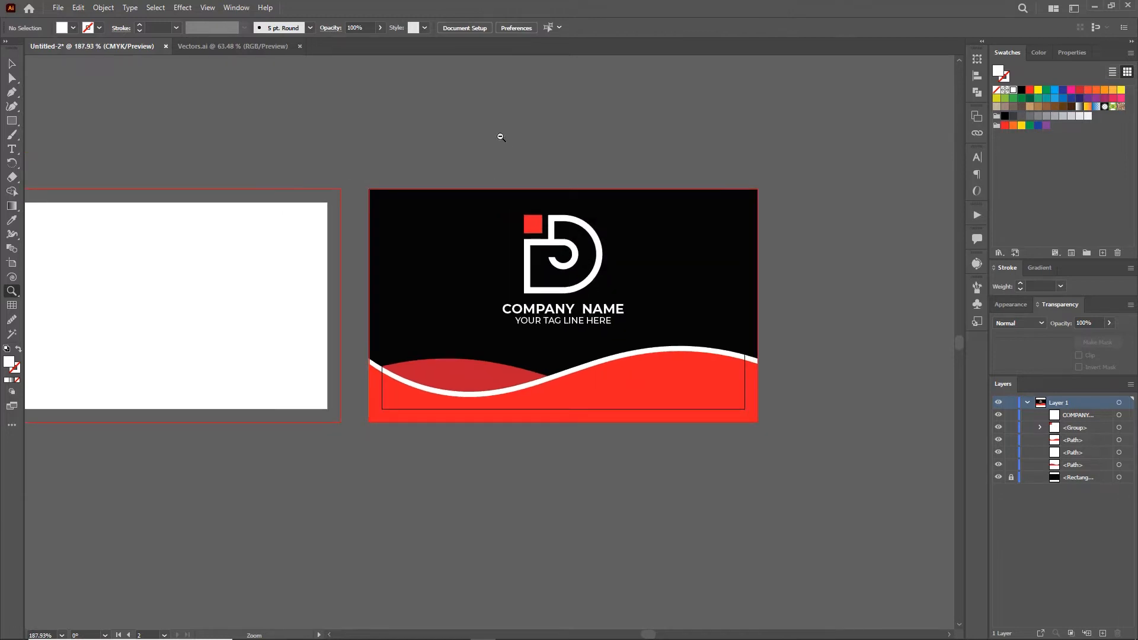
key(v)
click(550, 323)
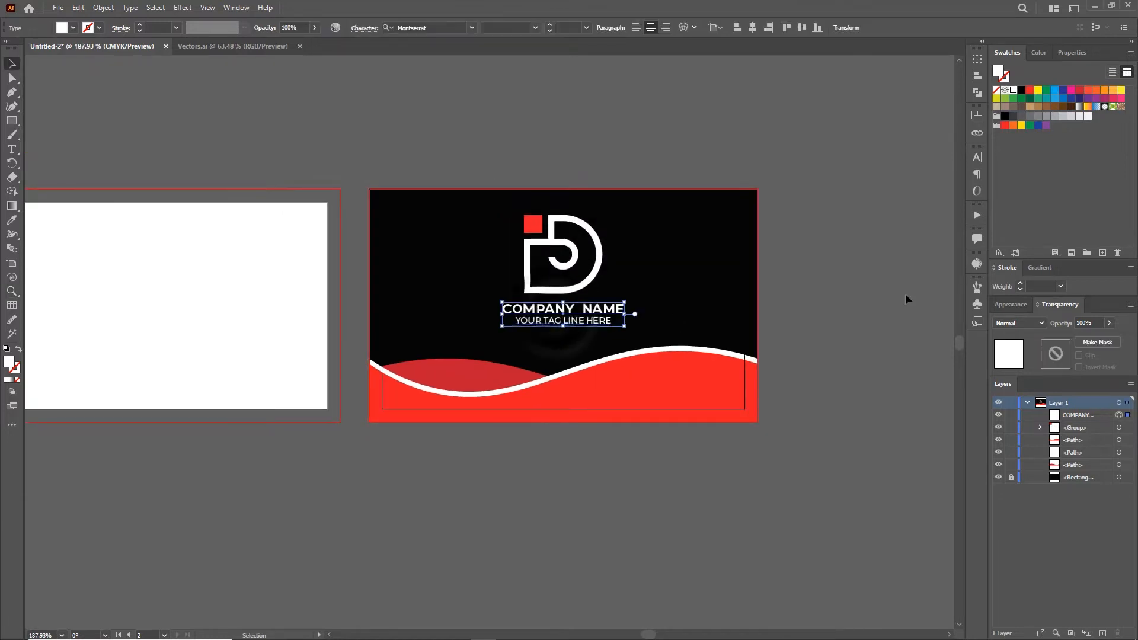
click(978, 158)
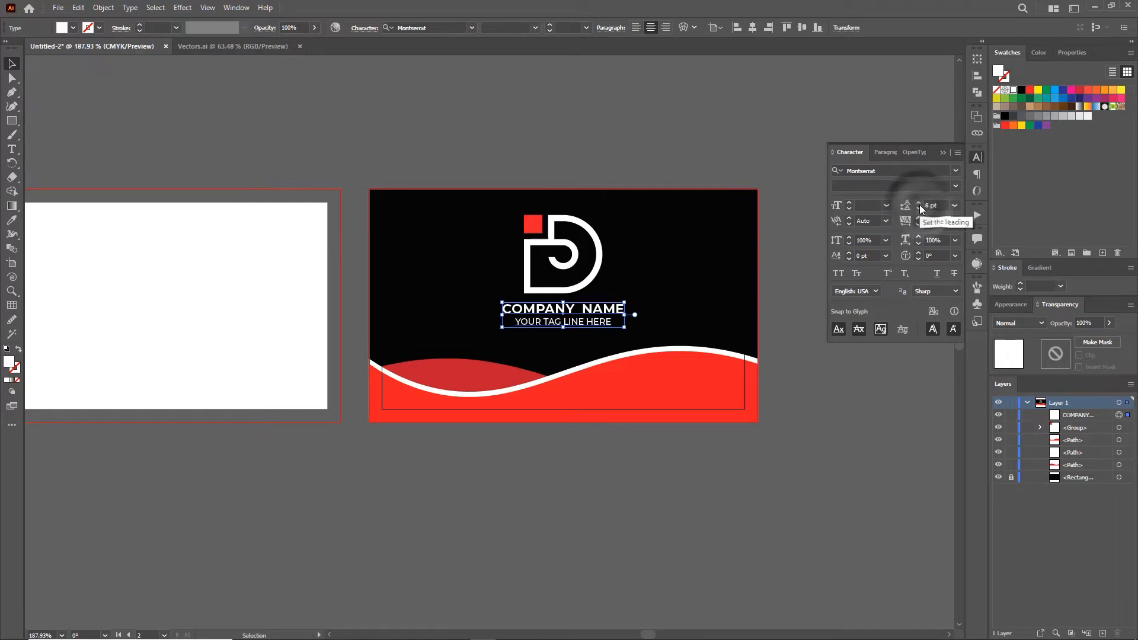
click(710, 138)
Step: Pan and zoom the view to show the blank second artboard beside the card
drag(546, 141, 643, 163)
click(943, 152)
click(750, 142)
drag(308, 252, 465, 254)
key(z)
drag(439, 311, 435, 338)
drag(518, 340, 461, 335)
Step: Group the three wave shapes on the front card
key(v)
click(648, 467)
click(637, 380)
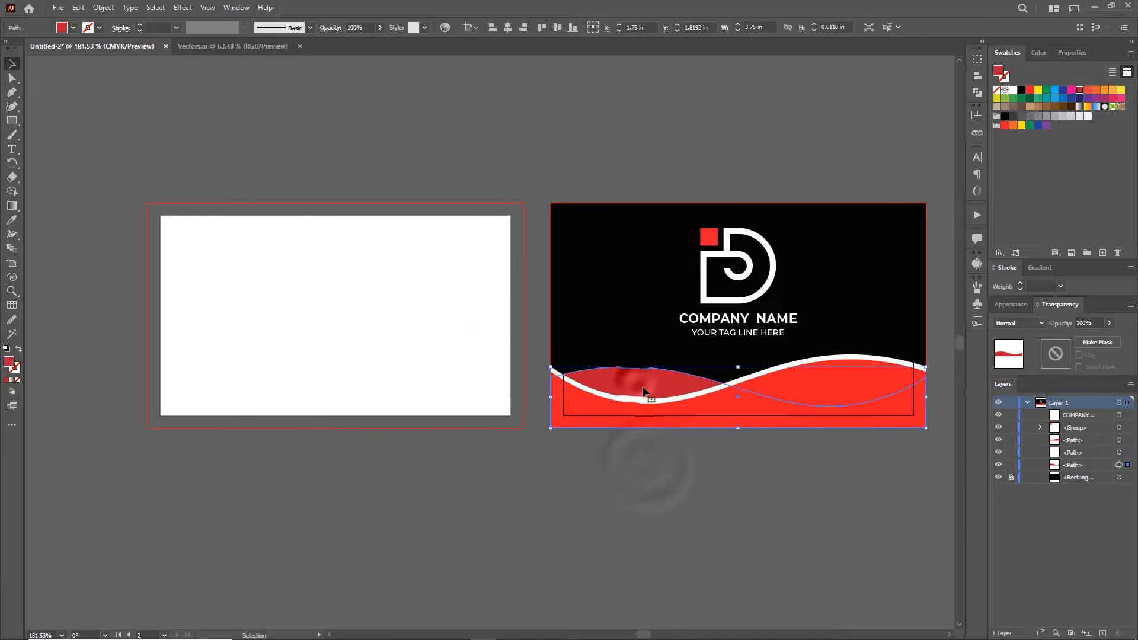
click(799, 467)
click(644, 305)
drag(645, 368, 643, 368)
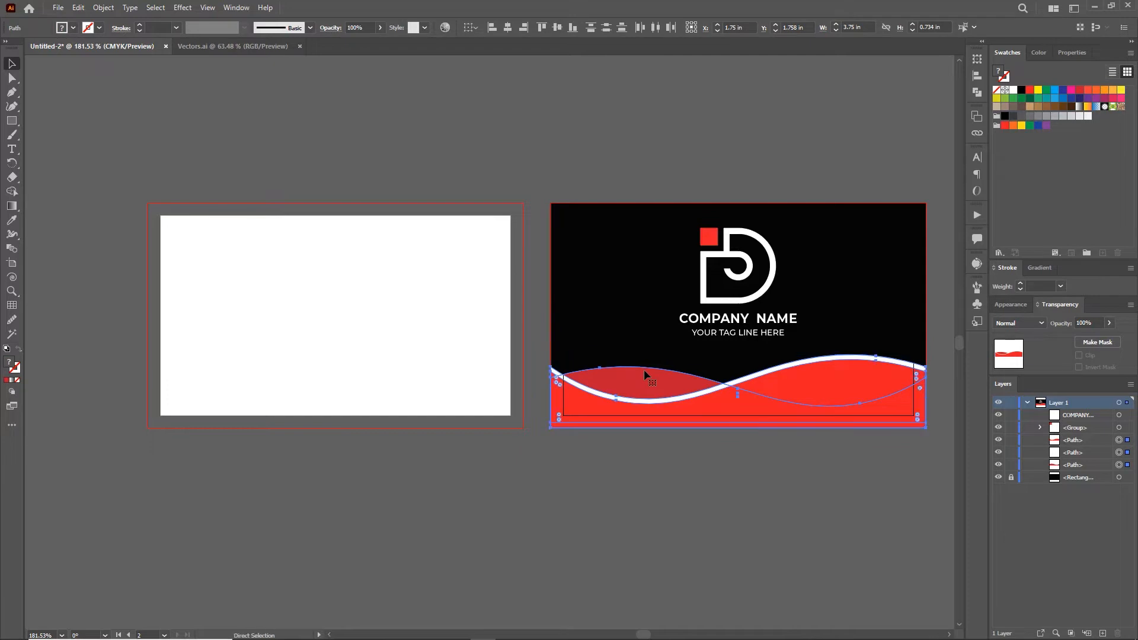
key(ctrl+g)
Step: Copy the wave group onto the blank artboard, rotate it 90°, and add a reflected copy
drag(723, 405, 308, 354)
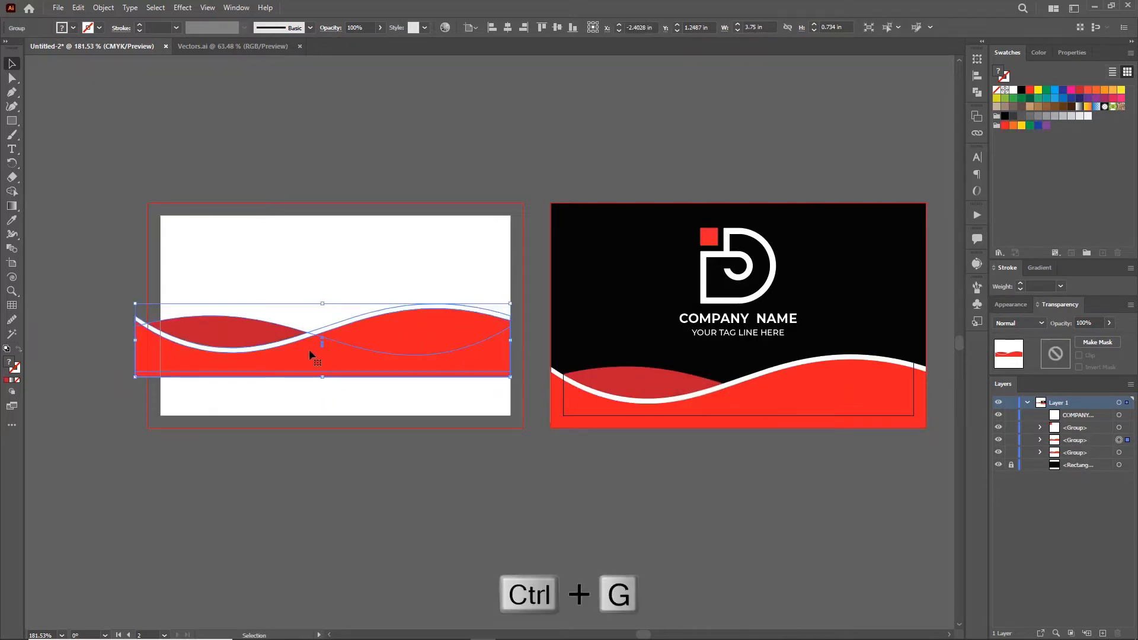
drag(513, 383, 314, 426)
right_click(309, 320)
mouse_move(418, 454)
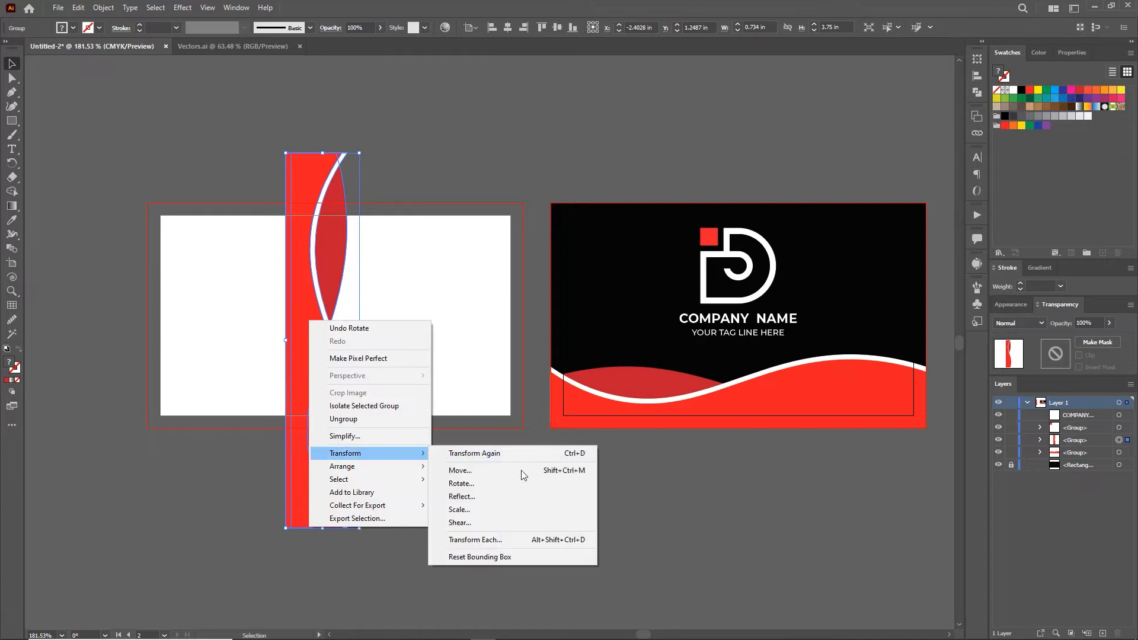
click(518, 495)
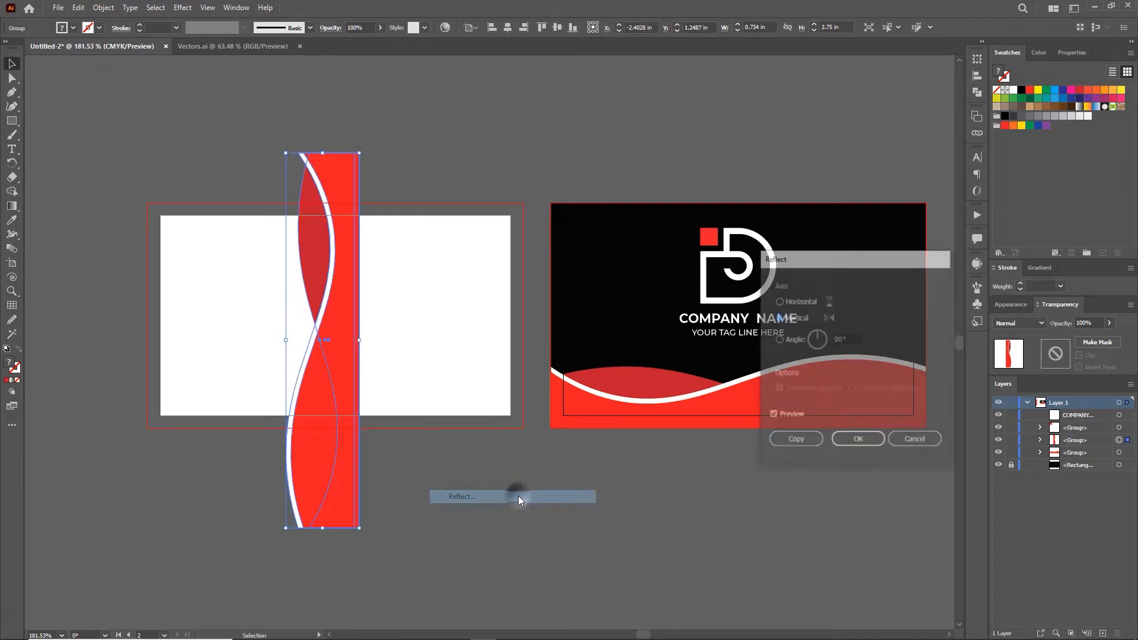
click(795, 441)
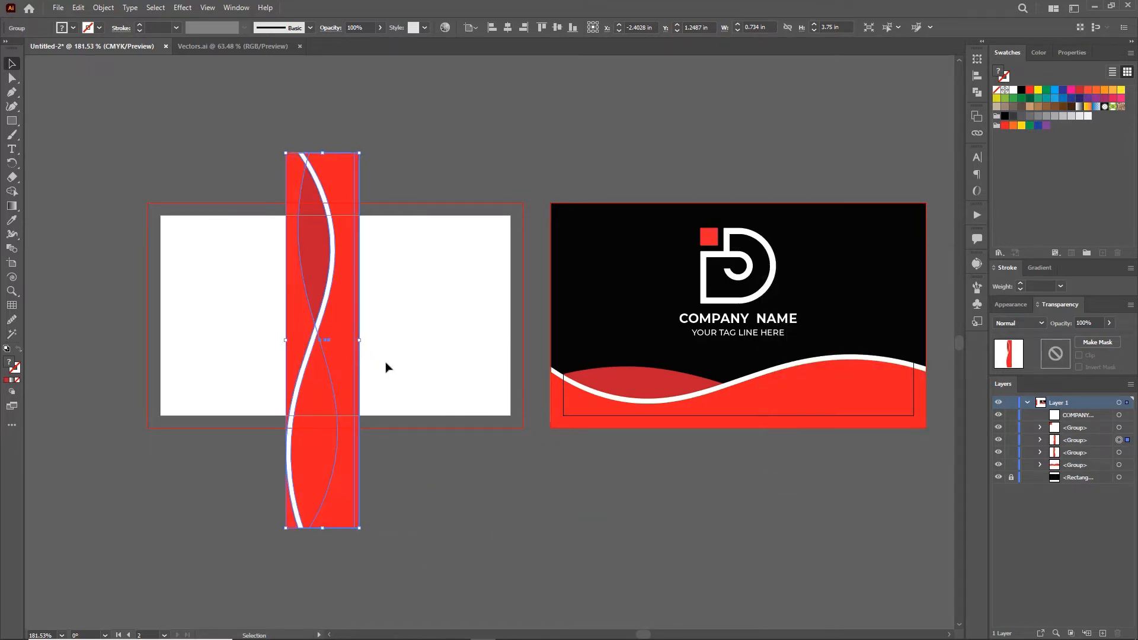
Step: Reflect the wave copy horizontally and place it beside the other copy
right_click(339, 324)
click(420, 253)
right_click(333, 270)
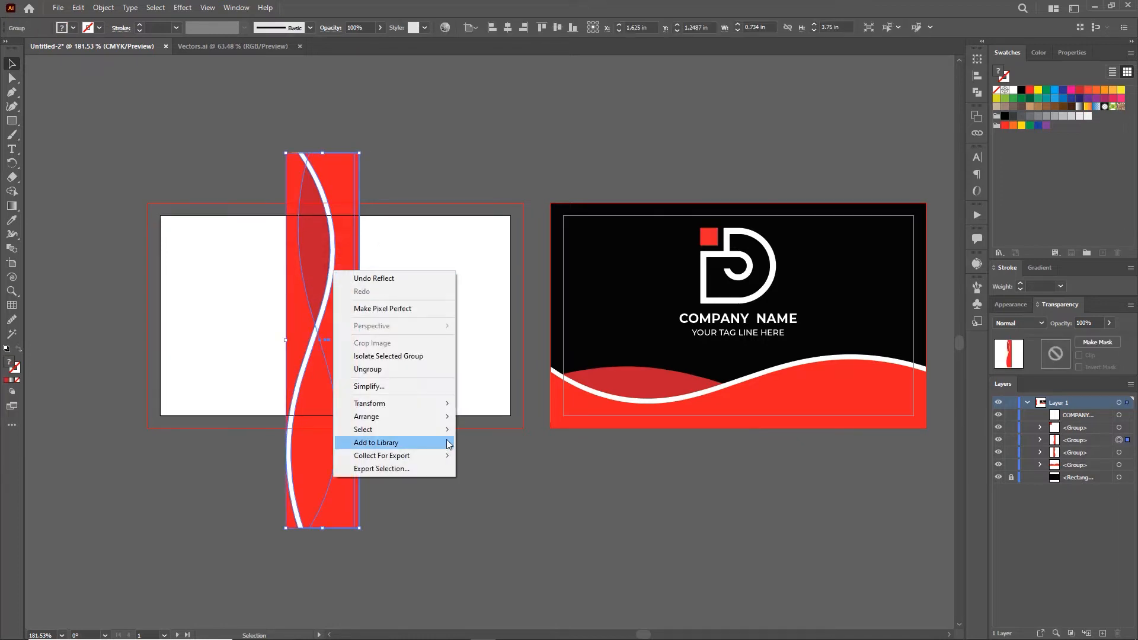
mouse_move(435, 416)
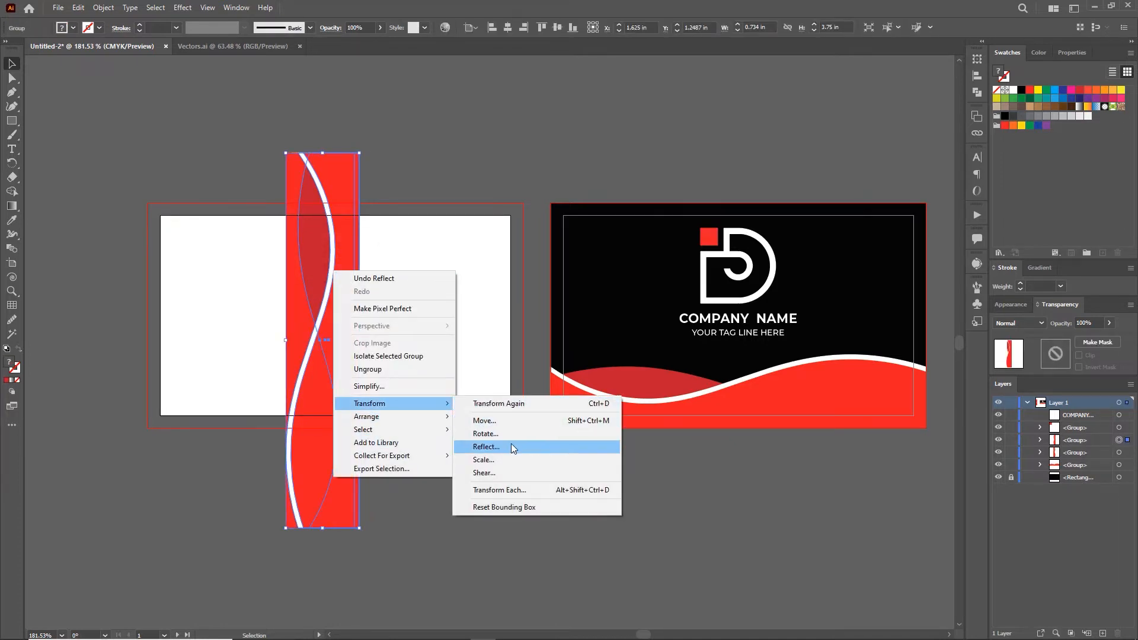
click(510, 443)
click(788, 300)
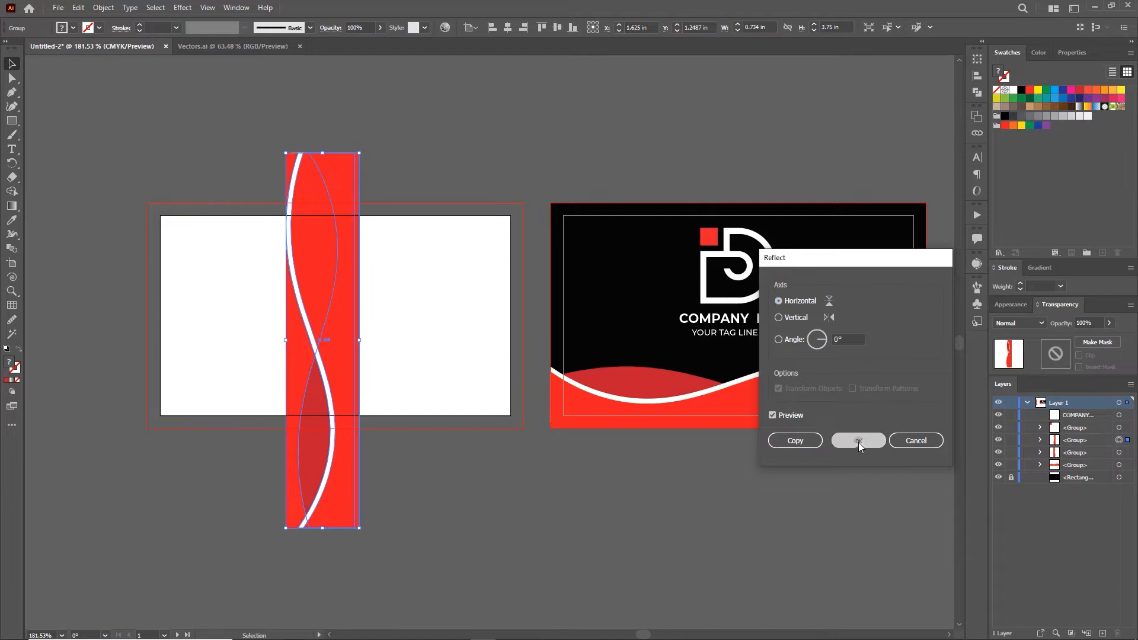
click(858, 440)
drag(311, 359, 257, 354)
drag(326, 560, 260, 492)
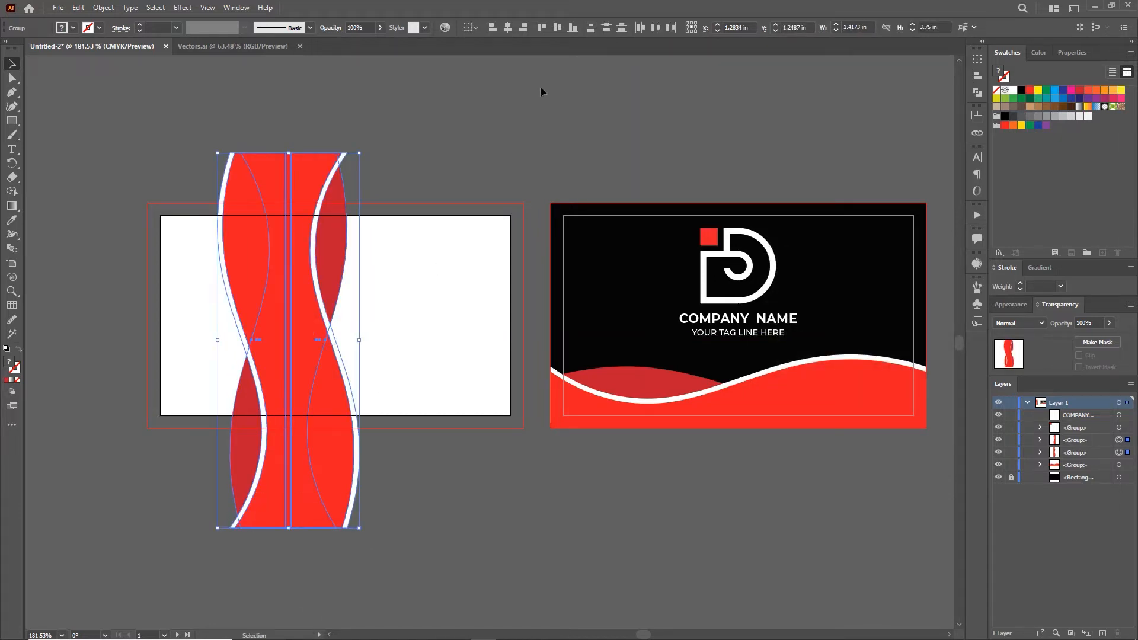
Step: Ungroup both wave groups and merge the two red pieces into one band with Shape Builder
click(407, 126)
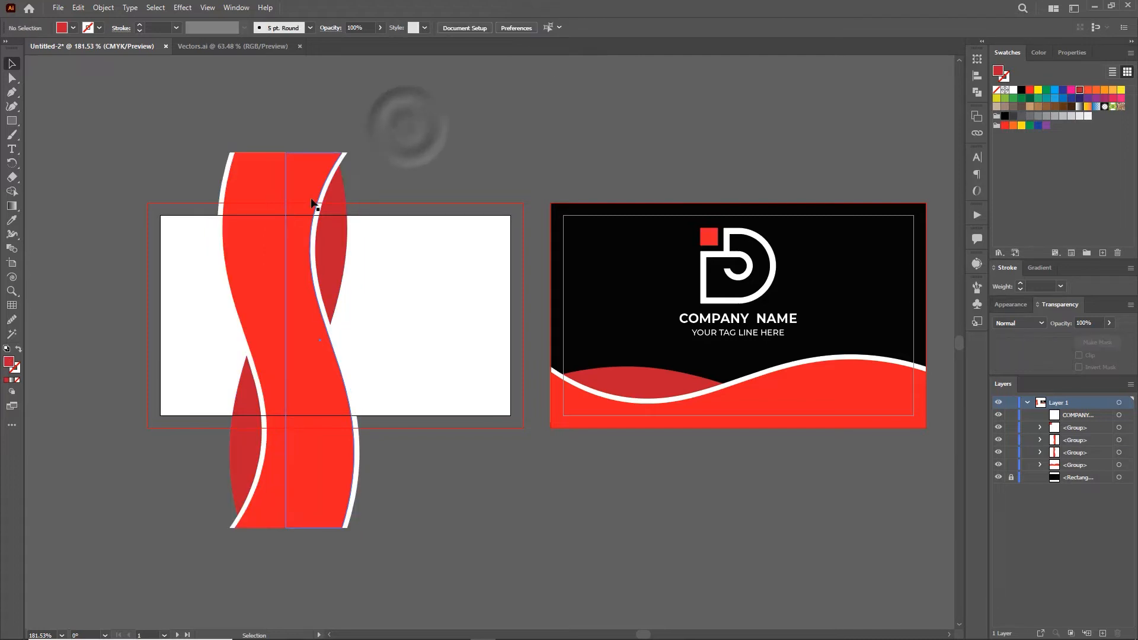
right_click(311, 200)
click(341, 297)
click(261, 175)
right_click(273, 173)
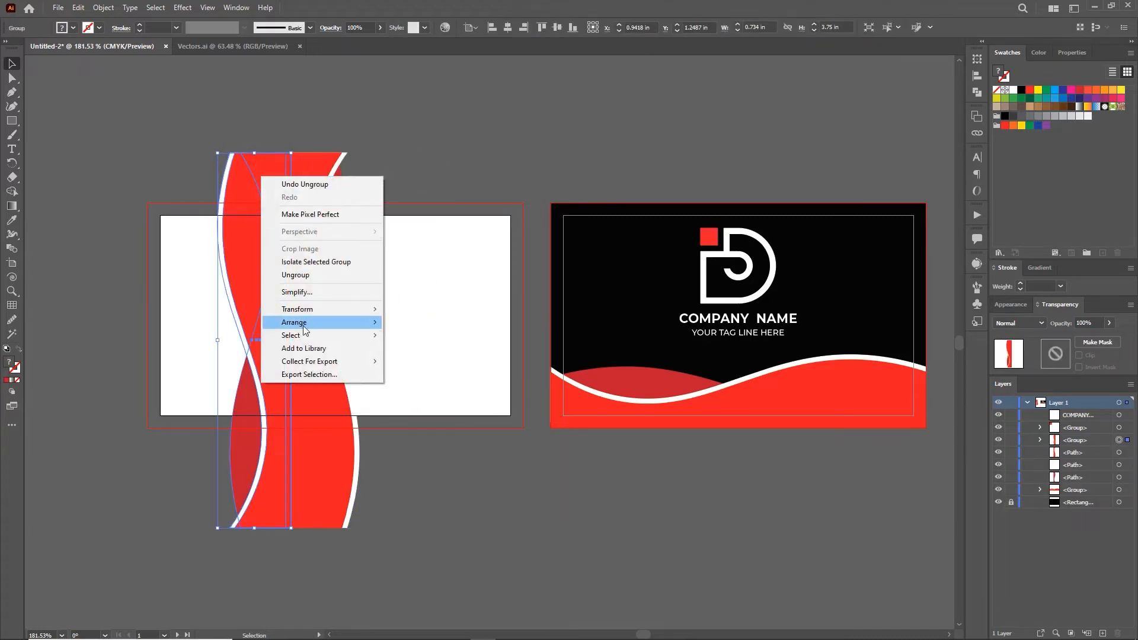
click(309, 272)
click(305, 201)
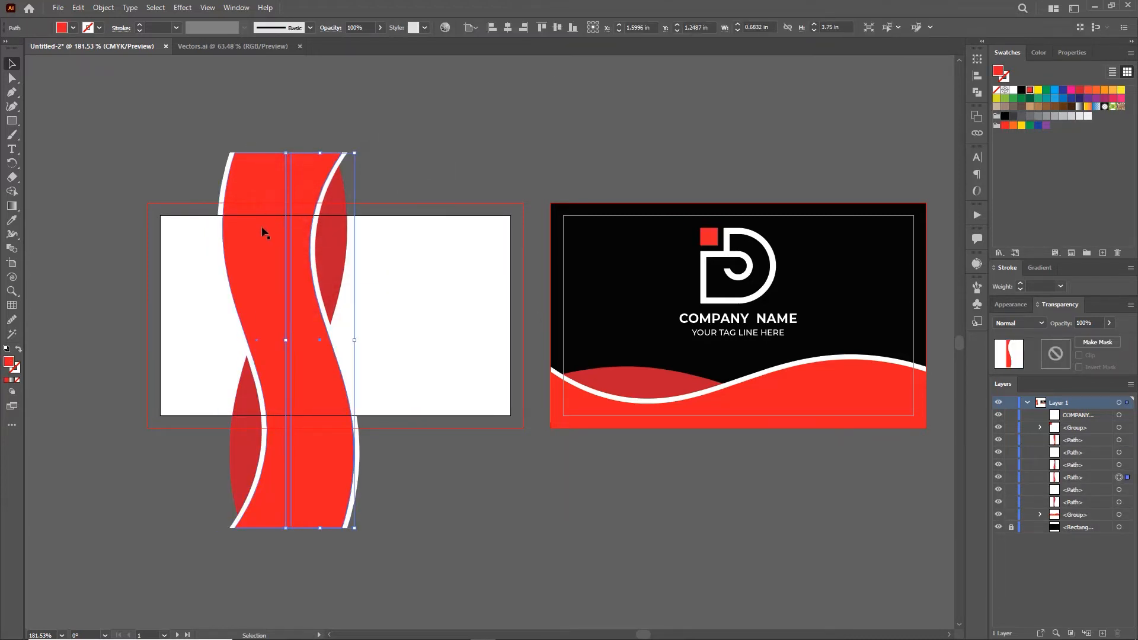
shift+click(262, 233)
click(12, 192)
drag(255, 266, 314, 270)
Step: Regroup all the wave pieces and reflect the group
key(v)
click(408, 107)
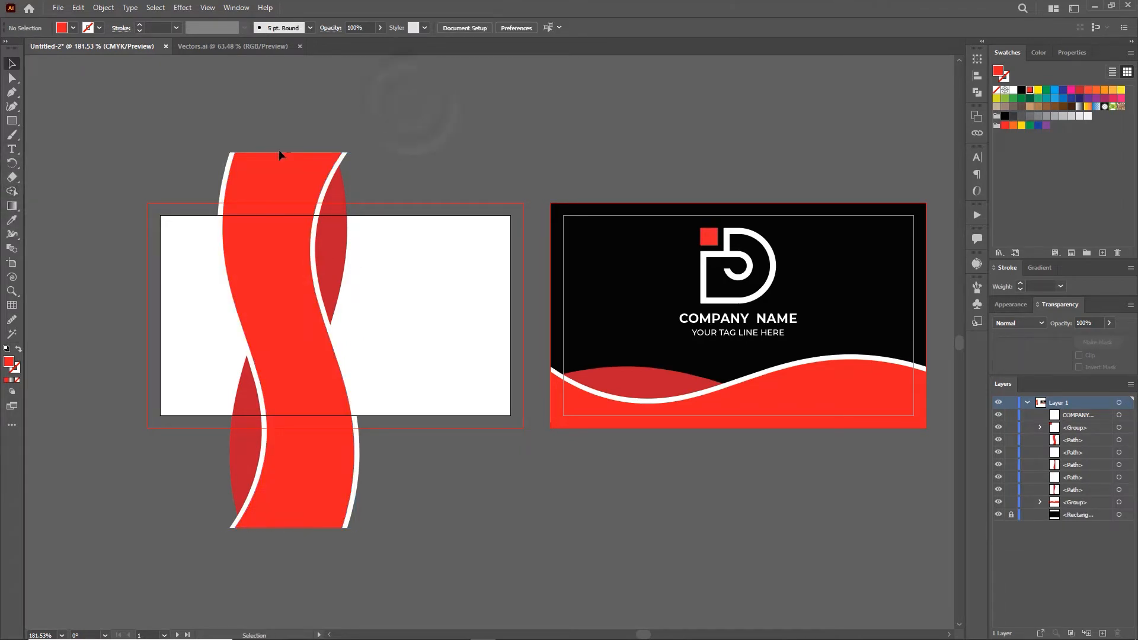
drag(193, 110, 368, 176)
key(ctrl+g)
right_click(277, 315)
mouse_move(385, 452)
click(463, 492)
click(839, 439)
Step: Position and scale the wave group to span the card's height
click(497, 514)
drag(267, 460, 307, 460)
drag(400, 153, 377, 211)
drag(307, 345, 294, 334)
drag(351, 461, 295, 427)
key(z)
drag(278, 311, 331, 308)
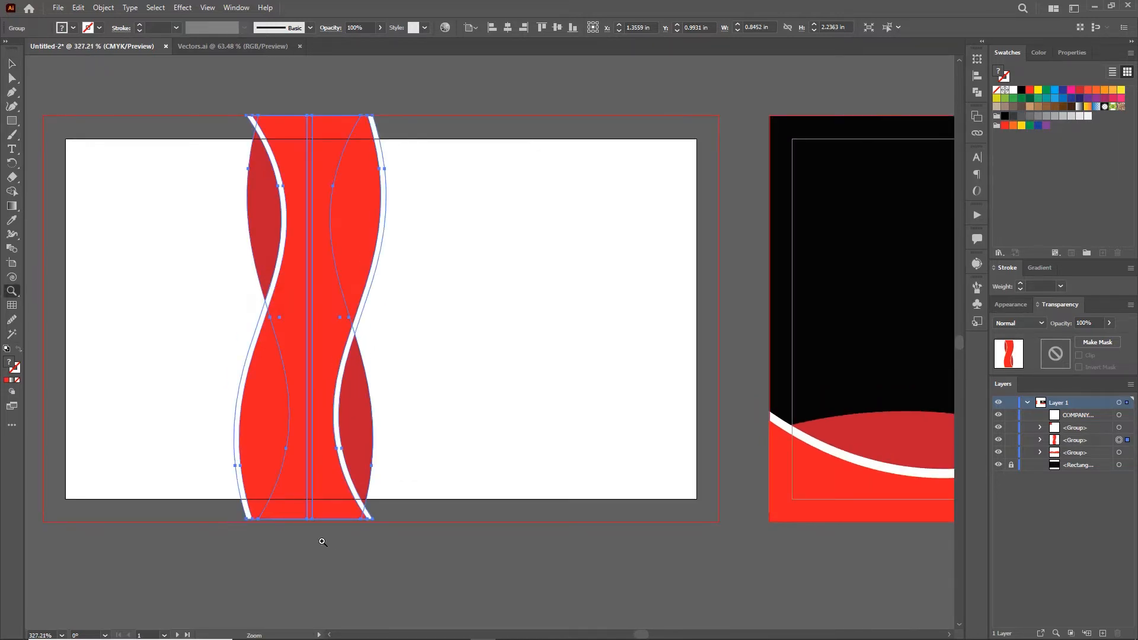
key(v)
click(412, 542)
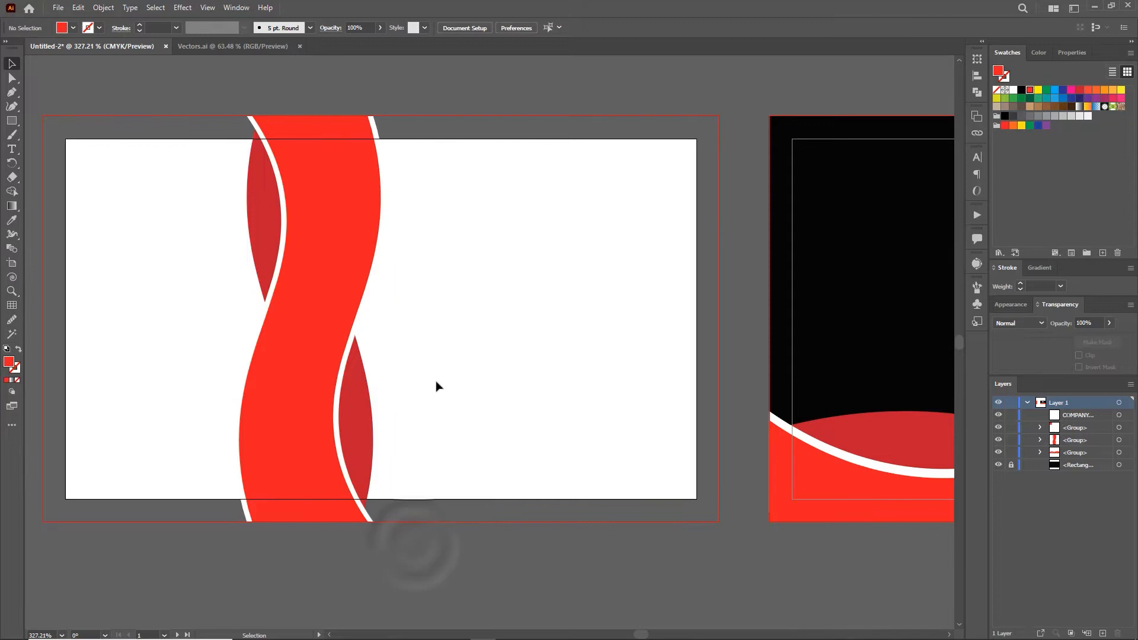
Step: Draw a black rectangle over the bleed area, paste a white copy in front, and send both behind the waves
drag(42, 116, 719, 521)
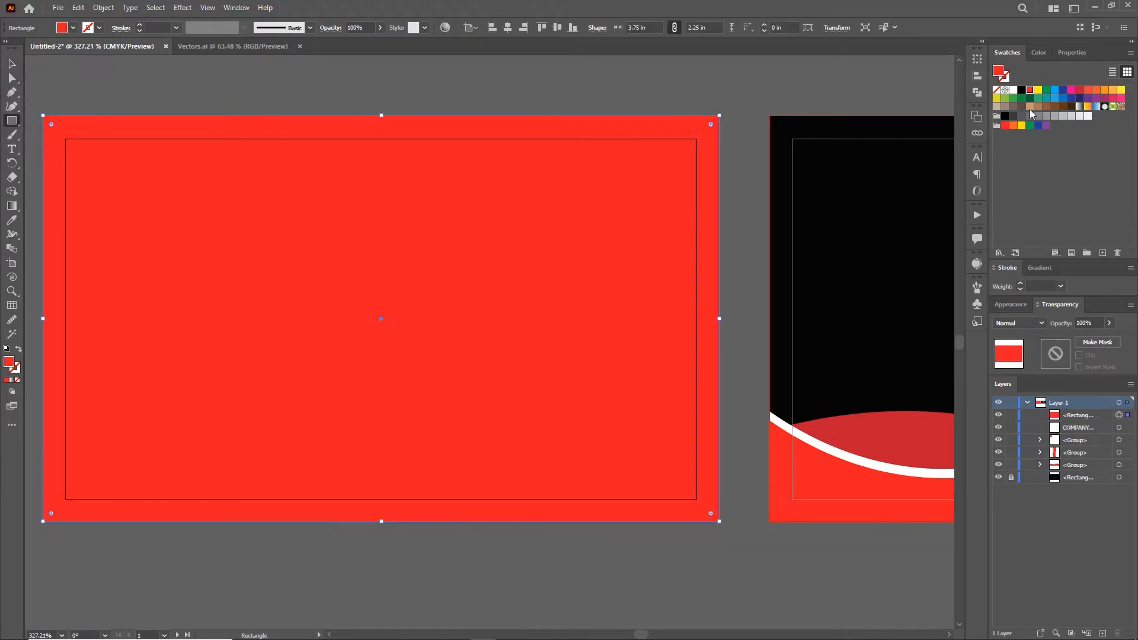
click(1022, 91)
key(ctrl+c)
key(ctrl+f)
click(1013, 89)
right_click(647, 239)
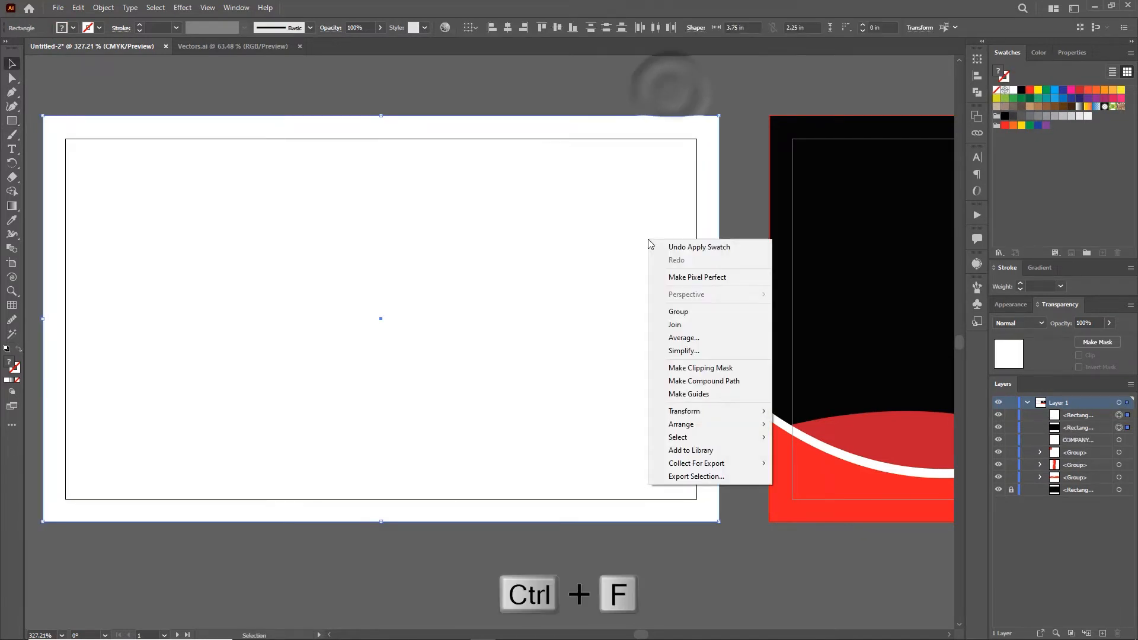
mouse_move(729, 424)
click(809, 463)
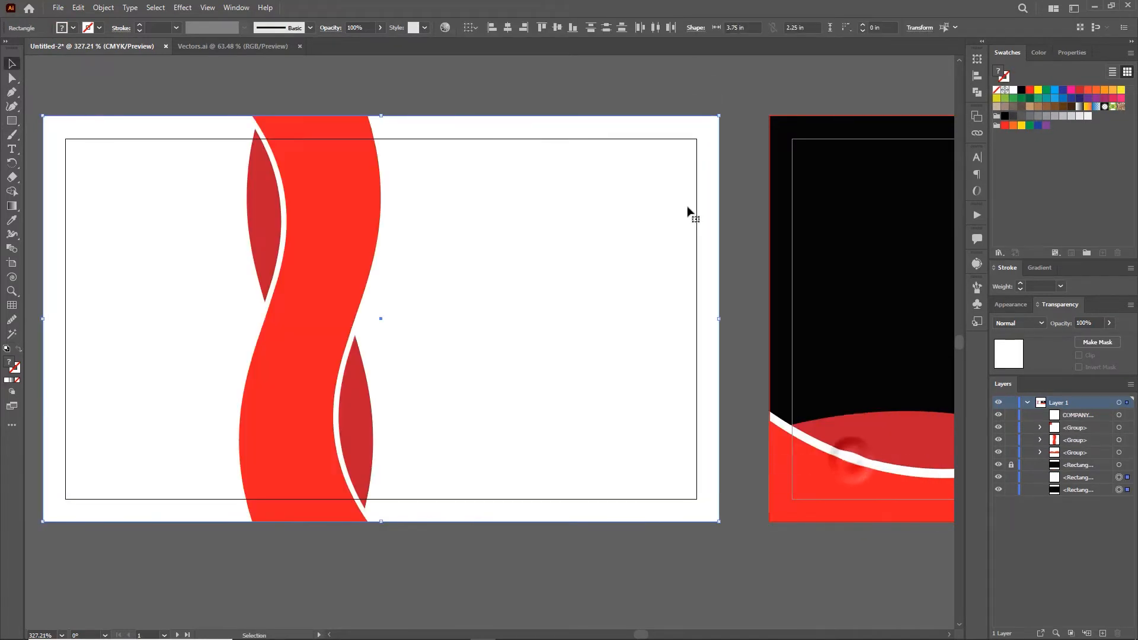
Step: Narrow the white rectangle to reveal a black left panel and shift the waves slightly right
key(ctrl+shift+a)
click(514, 250)
drag(43, 319, 317, 345)
click(358, 84)
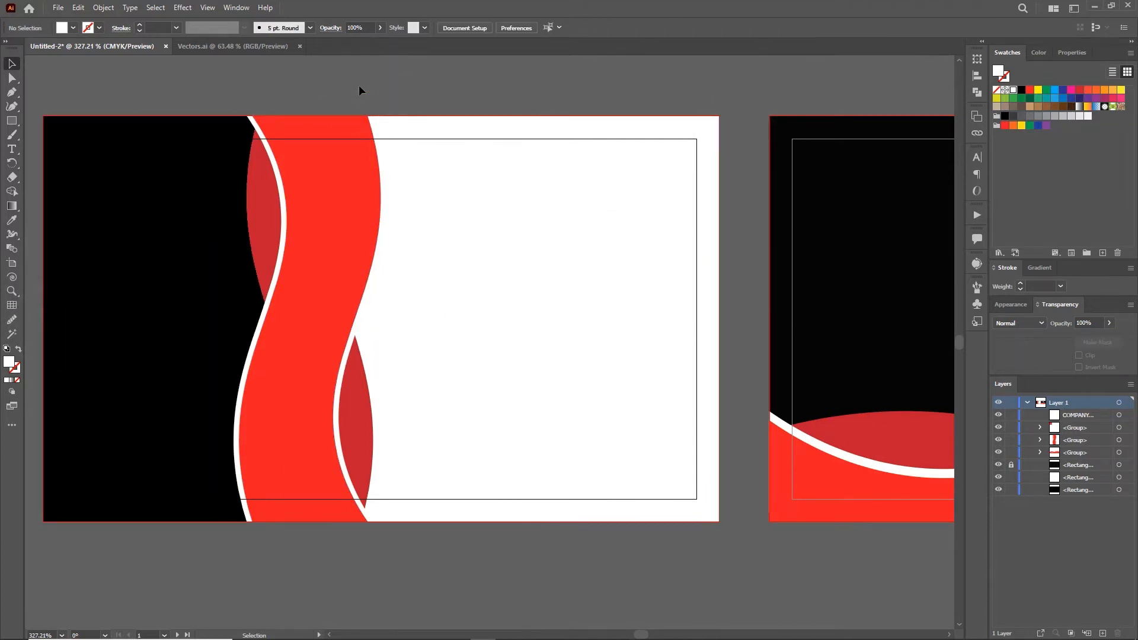
click(308, 203)
drag(308, 203, 326, 208)
click(287, 80)
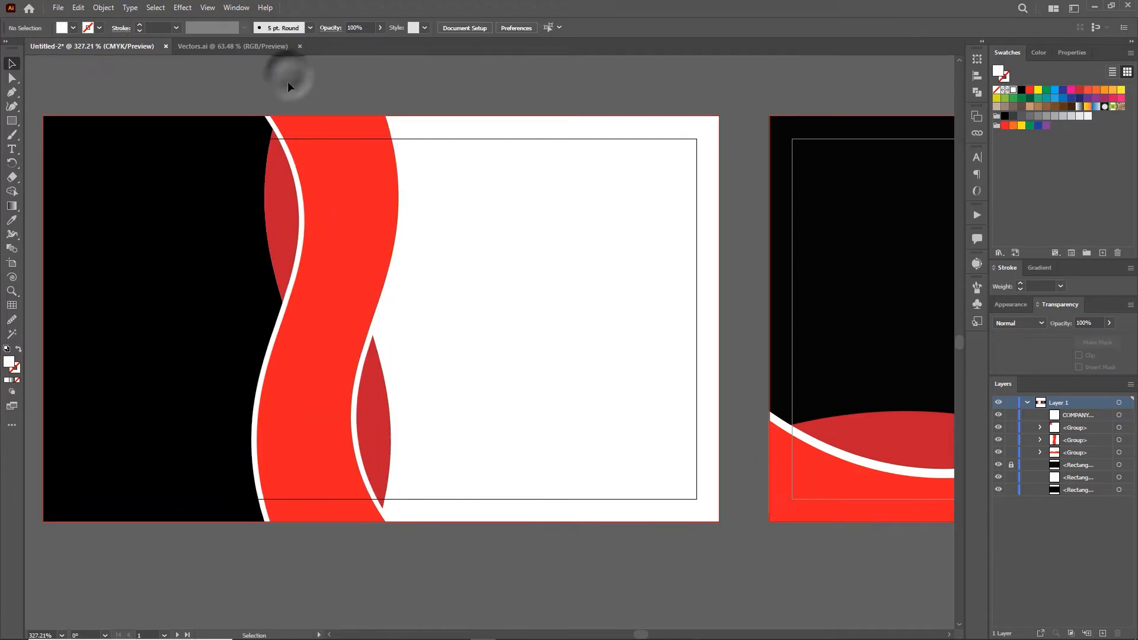
Step: Switch the view to Trim View to hide artwork outside the card edge
click(207, 8)
click(237, 78)
click(365, 107)
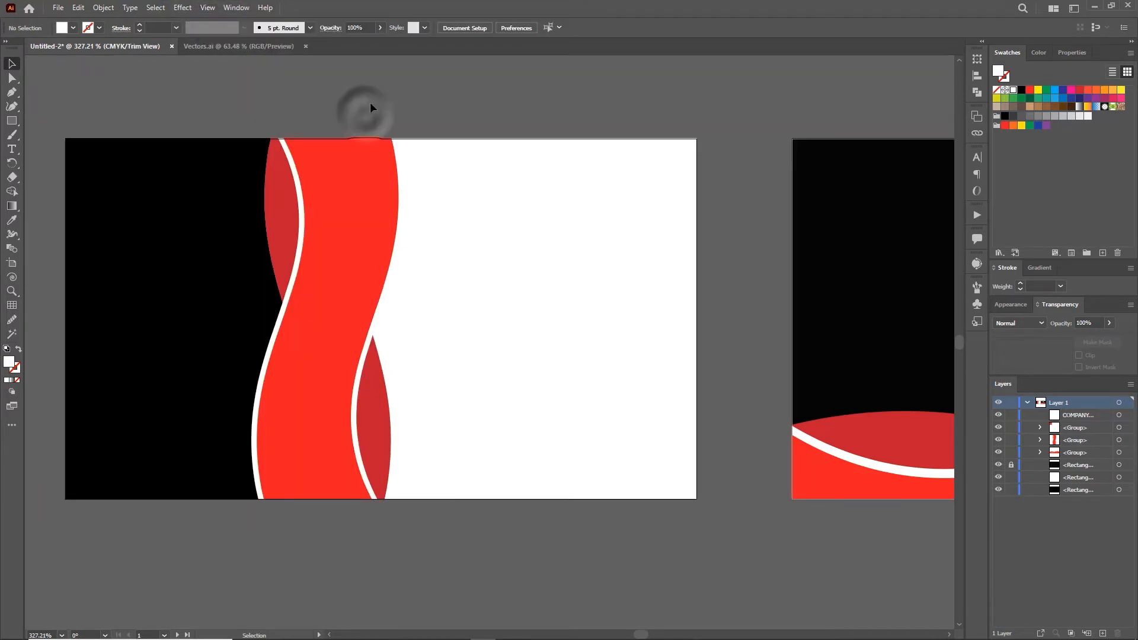
click(11, 121)
Step: Draw a thin bar across the upper right, offset it 0.05 in, fill the outline black and the bar red
mouse_move(351, 185)
mouse_down()
mouse_move(685, 274)
mouse_move(719, 271)
mouse_up()
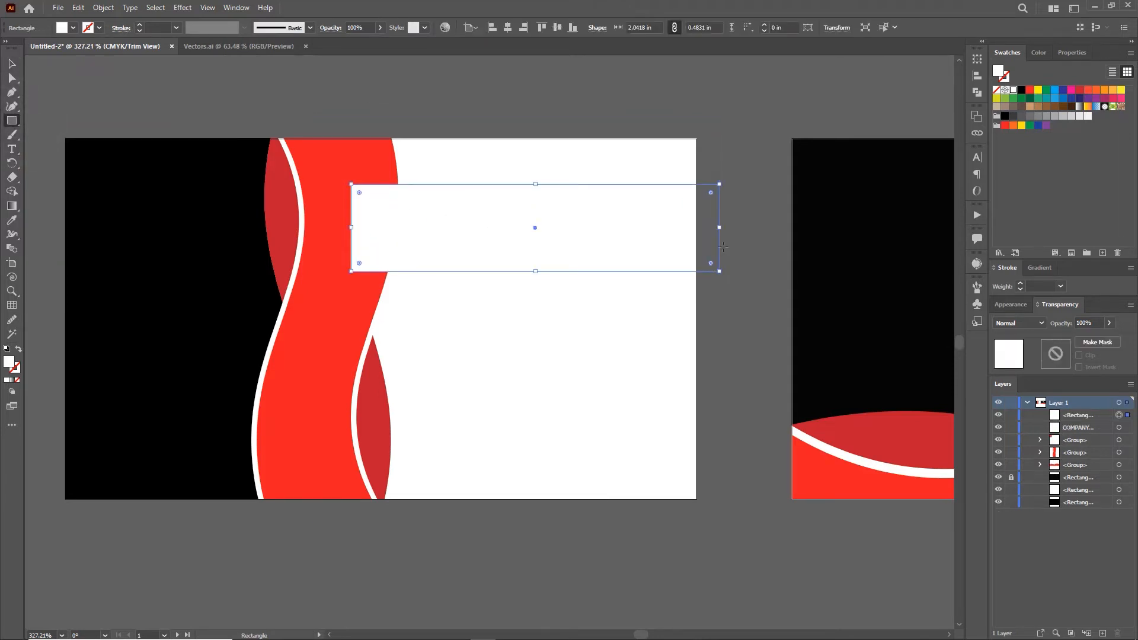
drag(536, 271, 544, 233)
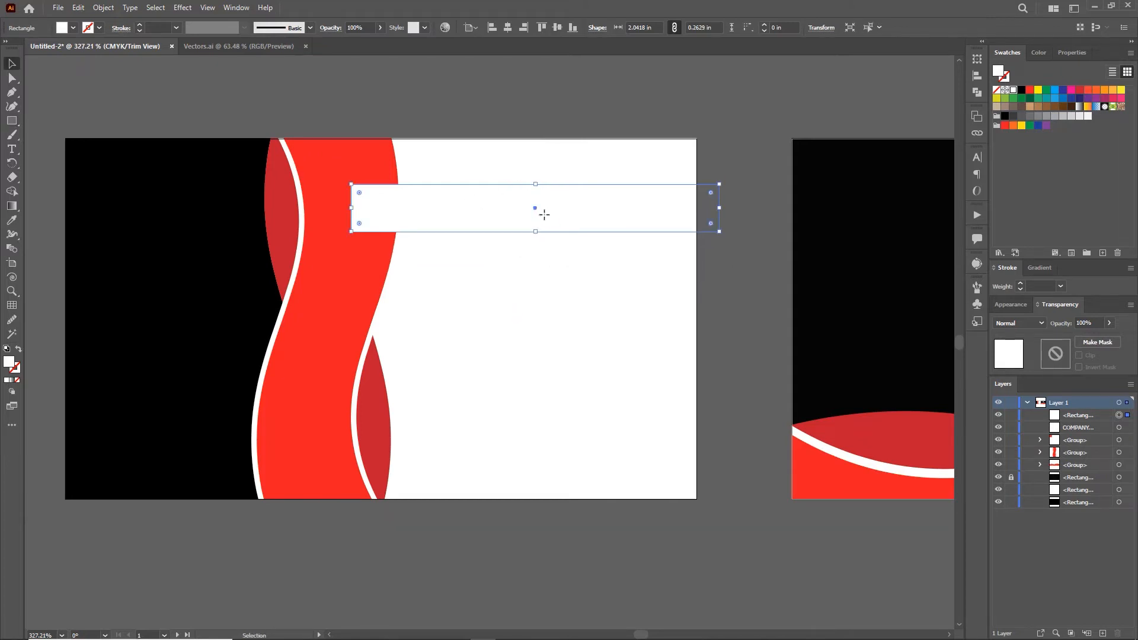
click(103, 7)
mouse_move(234, 290)
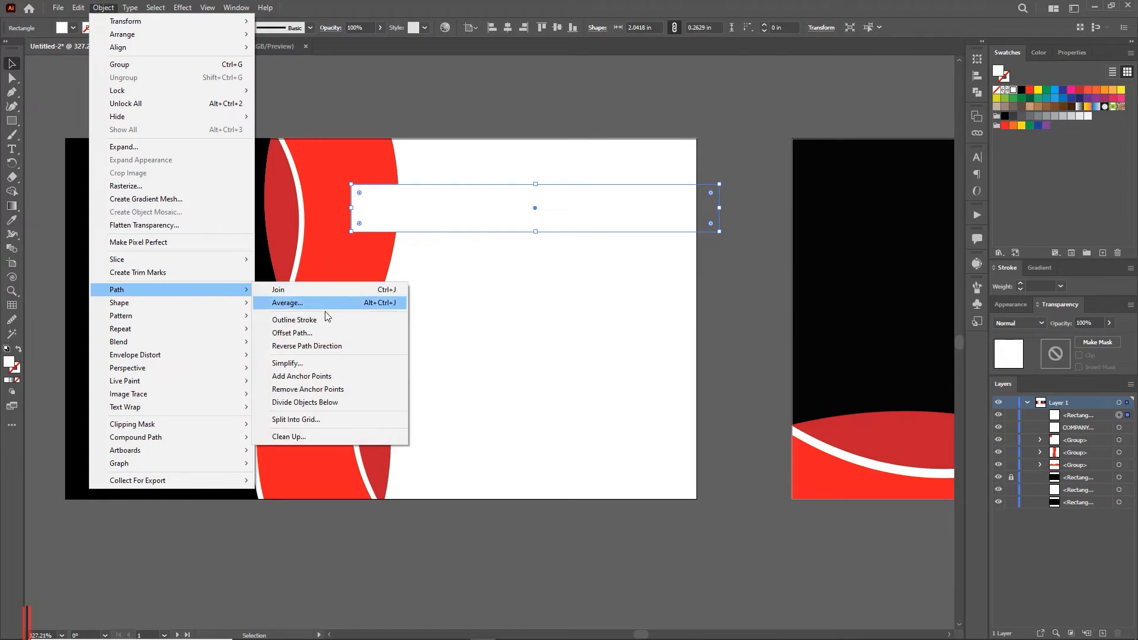
click(323, 336)
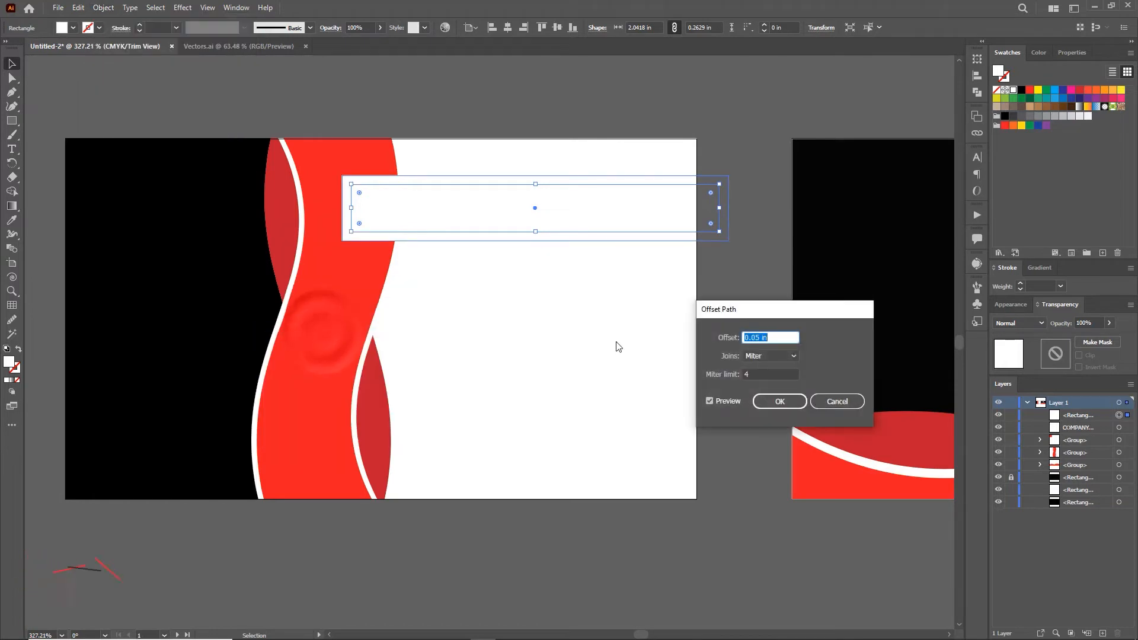
click(779, 402)
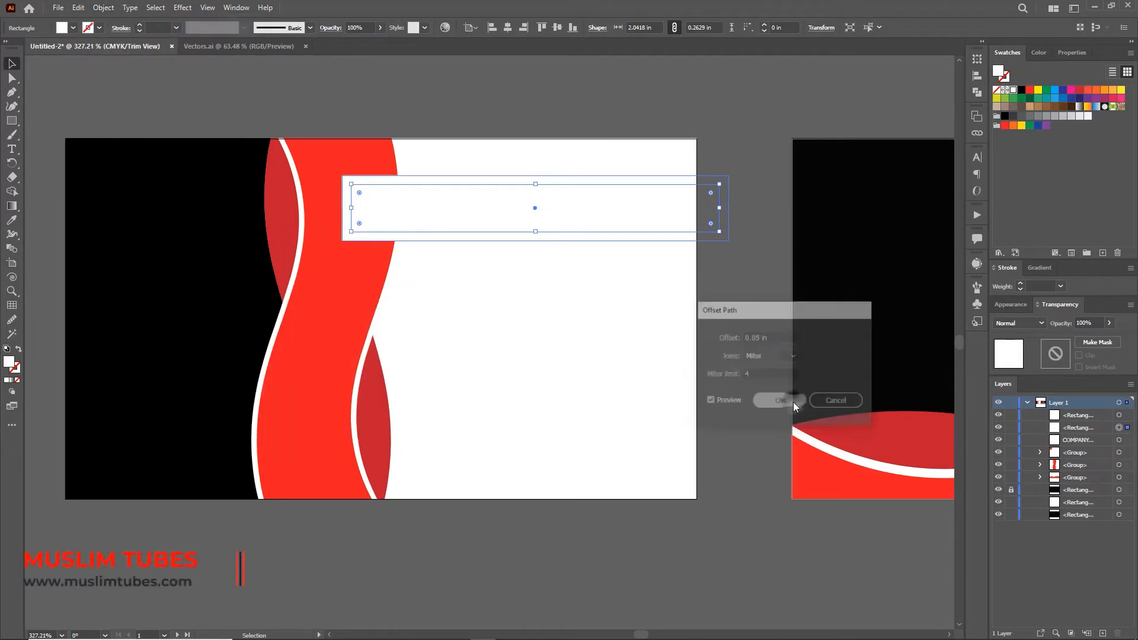
click(1021, 89)
click(757, 117)
click(622, 204)
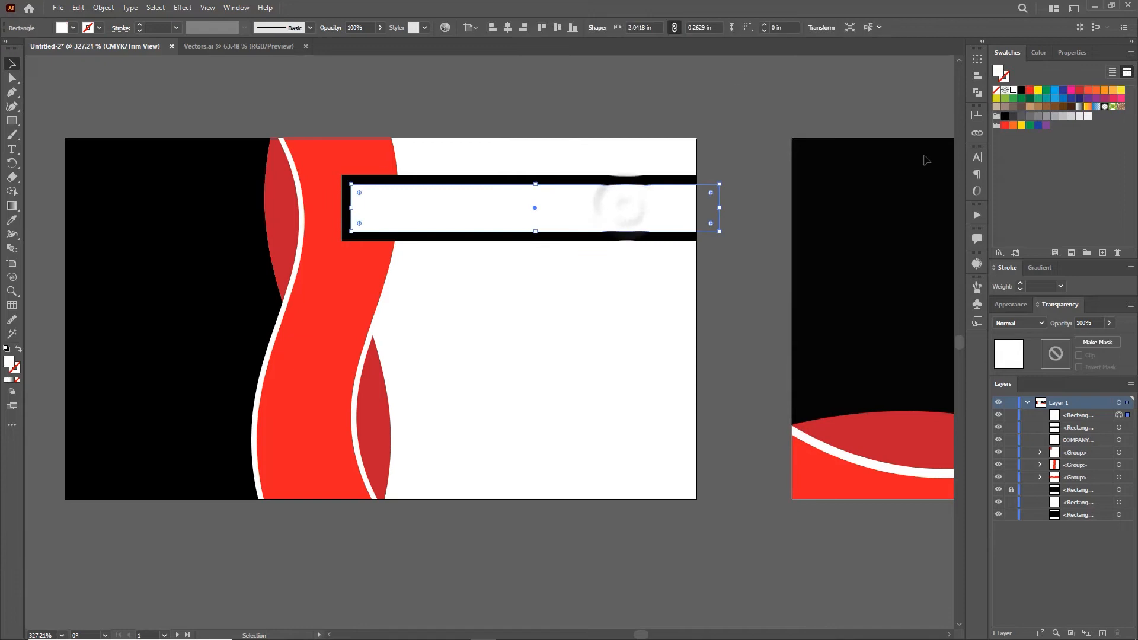
click(1030, 90)
click(720, 103)
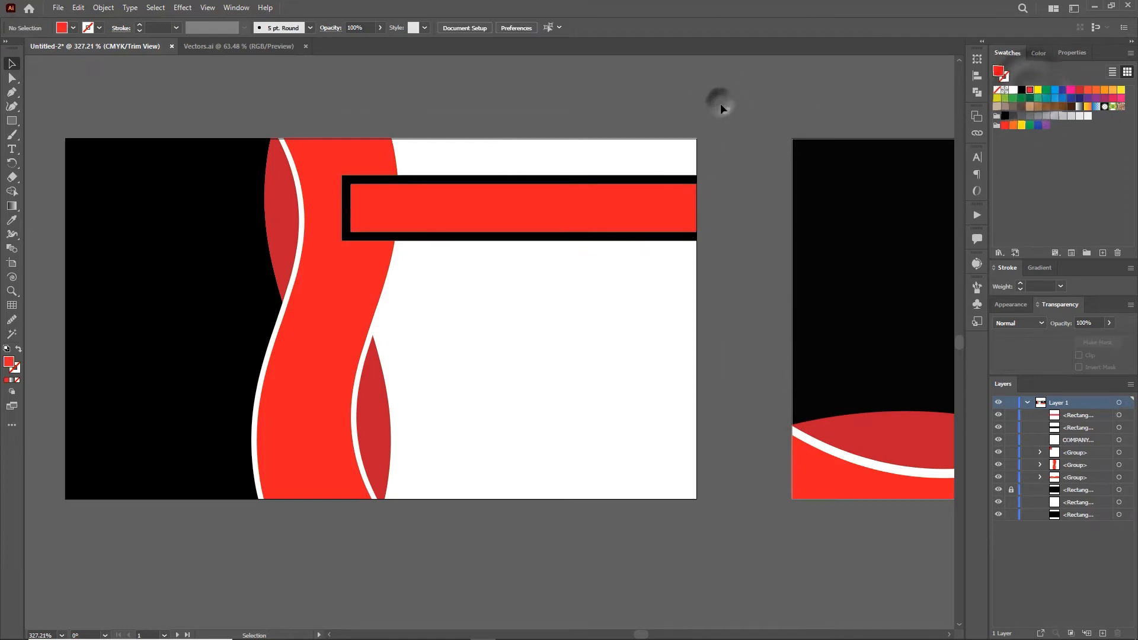
Step: In isolation mode, color the wave's edge path black and nudge it slightly right
double_click(375, 324)
click(1022, 90)
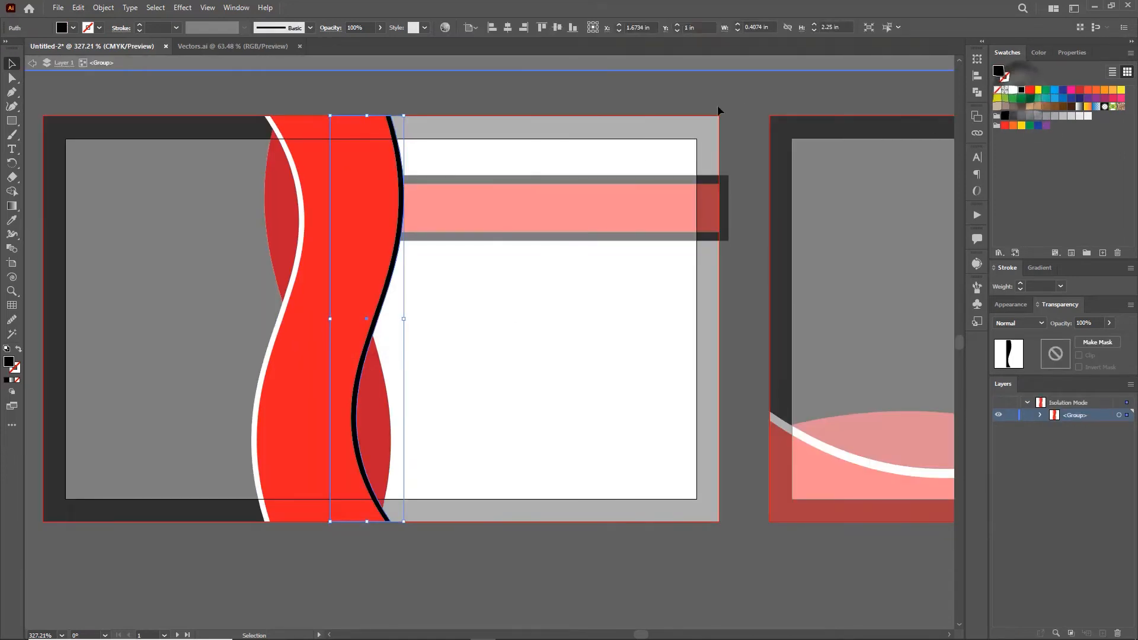
double_click(720, 100)
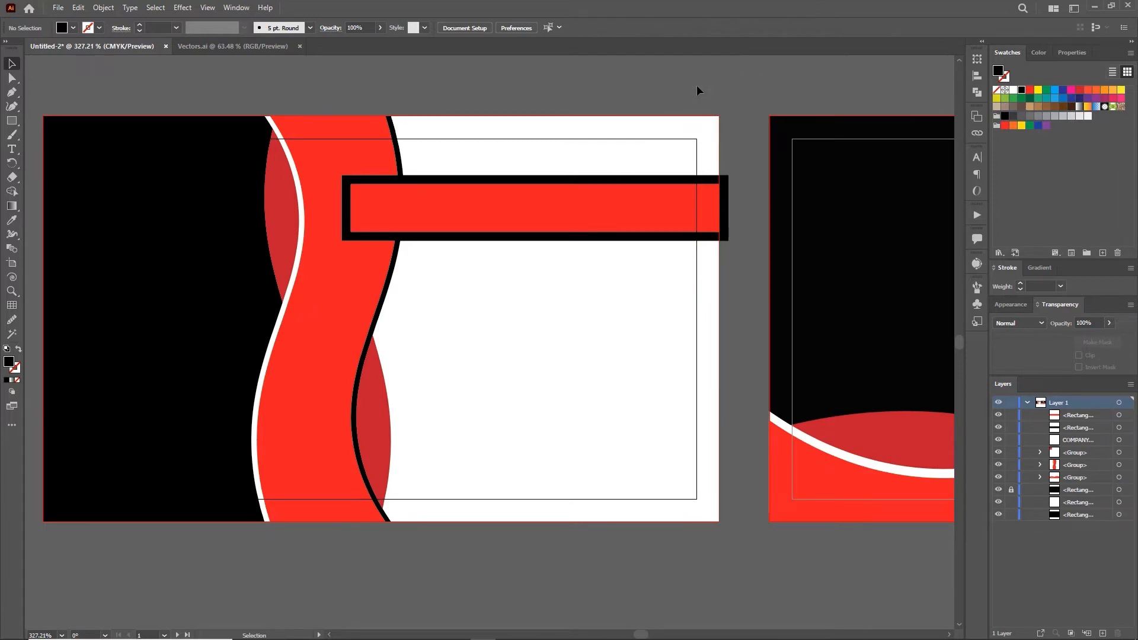
double_click(391, 269)
click(391, 270)
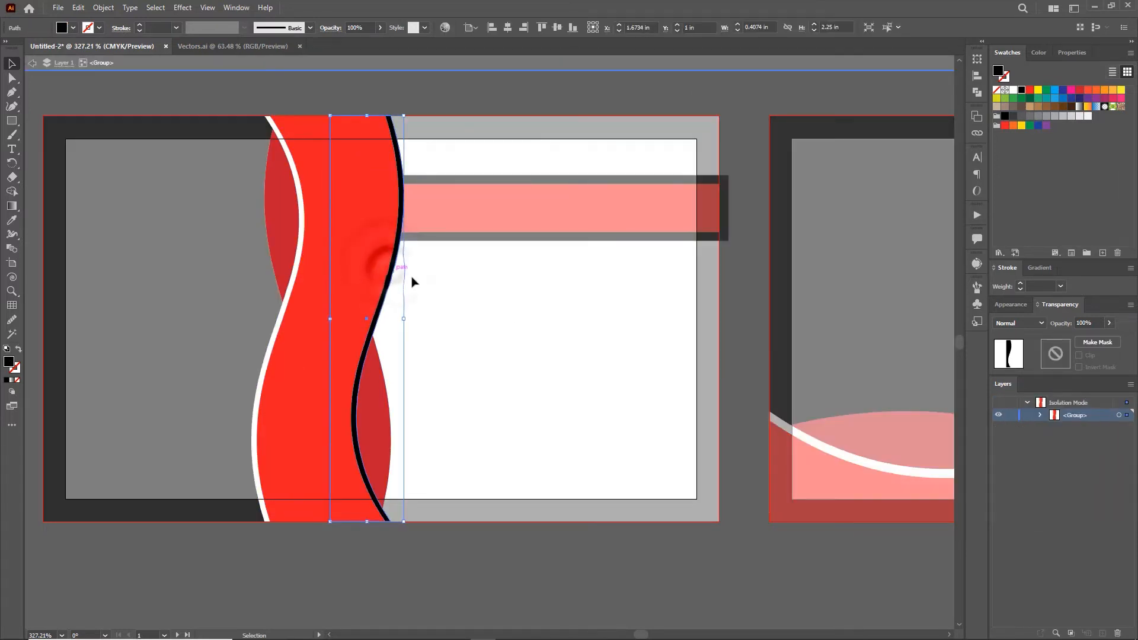
key(Right)
key(Right)
click(285, 296)
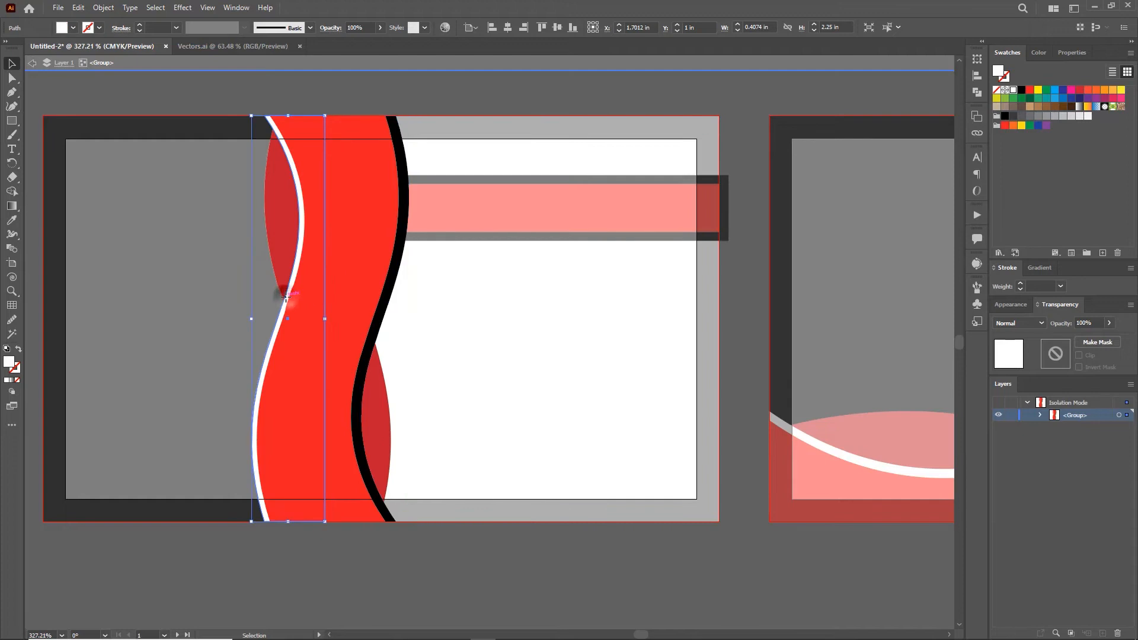
double_click(539, 97)
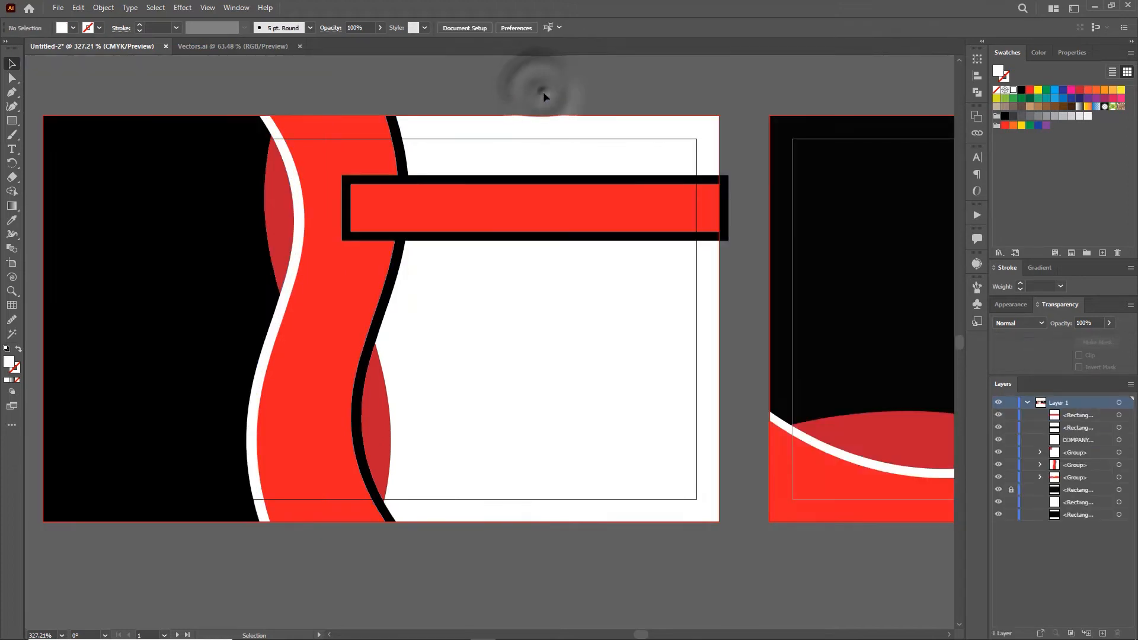
Step: Lock the black background rectangle and group the red bar with its black border
click(648, 209)
click(734, 206)
click(676, 205)
click(733, 193)
click(592, 354)
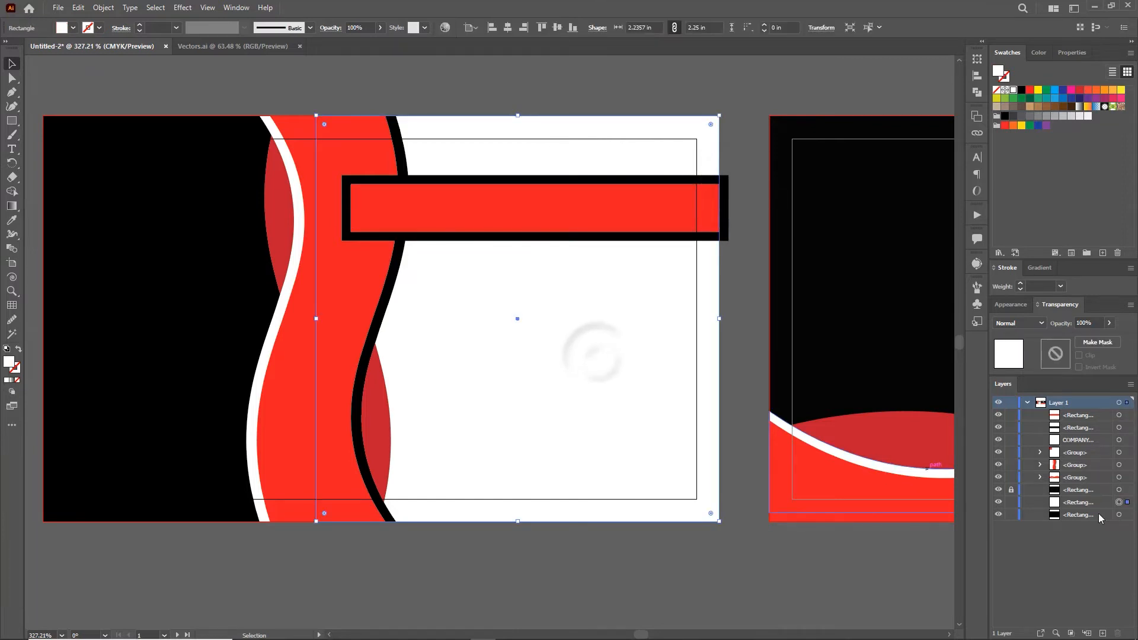
click(511, 157)
click(1011, 515)
drag(571, 144, 585, 251)
key(ctrl+g)
Step: Bring the wave group to the front over the red bar's left end, then zoom out to both cards
click(516, 285)
drag(355, 89, 480, 267)
click(483, 89)
click(479, 195)
right_click(289, 284)
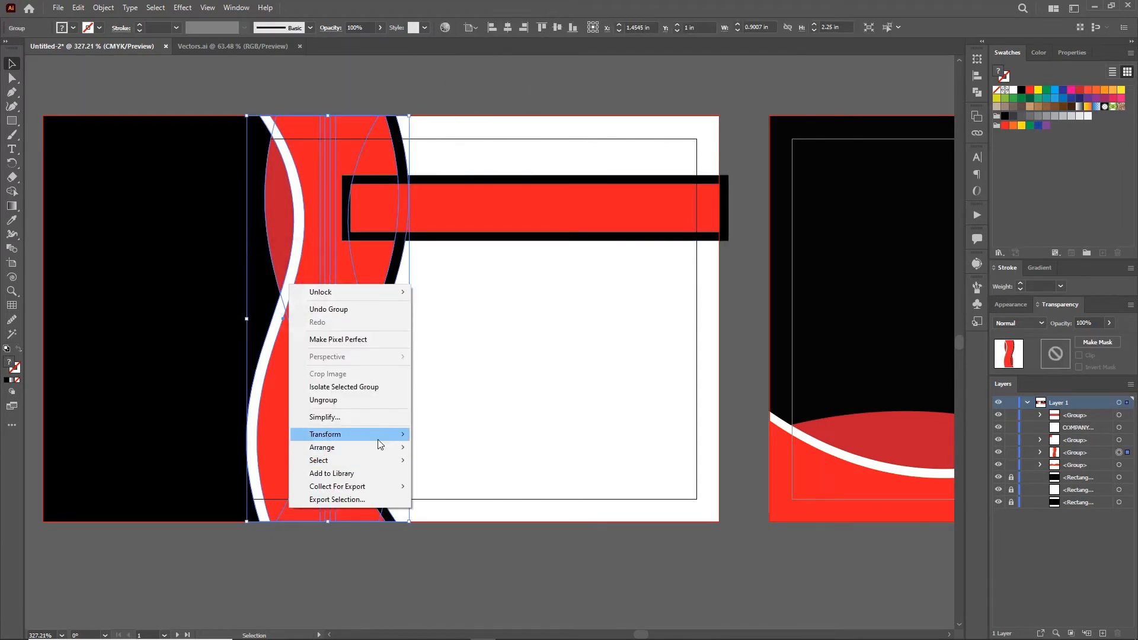
mouse_move(374, 448)
click(471, 449)
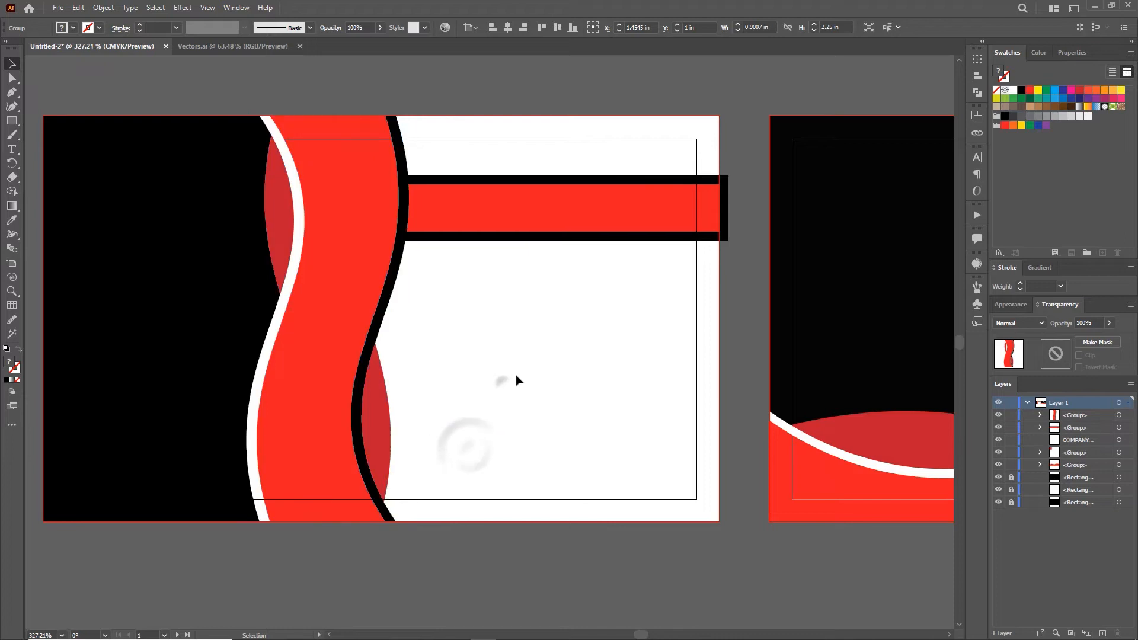
click(497, 375)
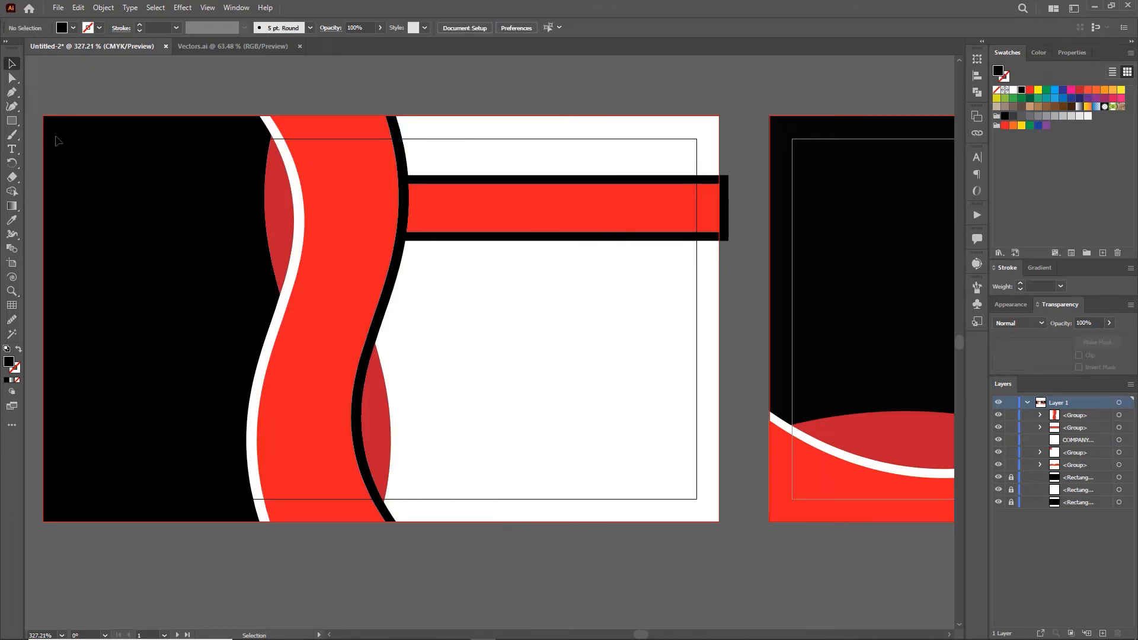
key(z)
drag(836, 380, 547, 348)
key(space)
Step: Copy the logo and company name from the back card onto the front's black panel, shrink them, and group them
click(766, 330)
shift+click(751, 354)
drag(753, 332, 169, 326)
drag(217, 259, 215, 268)
drag(172, 302, 172, 296)
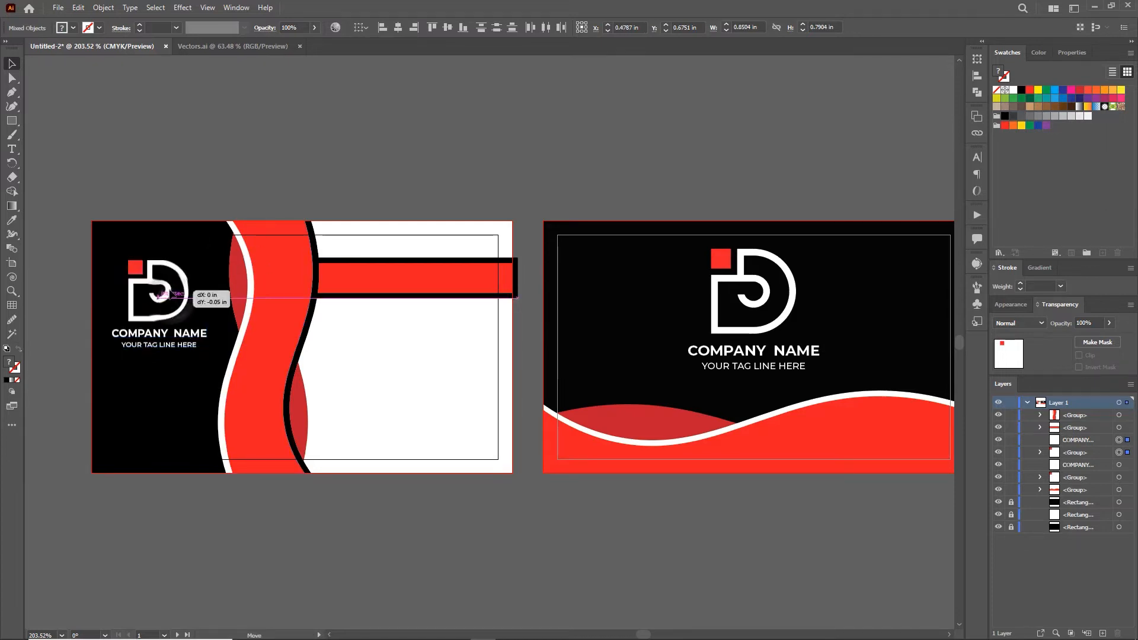
key(ctrl+g)
click(299, 146)
Step: Turn on Trim View, zoom in on the front card, and reposition the logo group
click(207, 7)
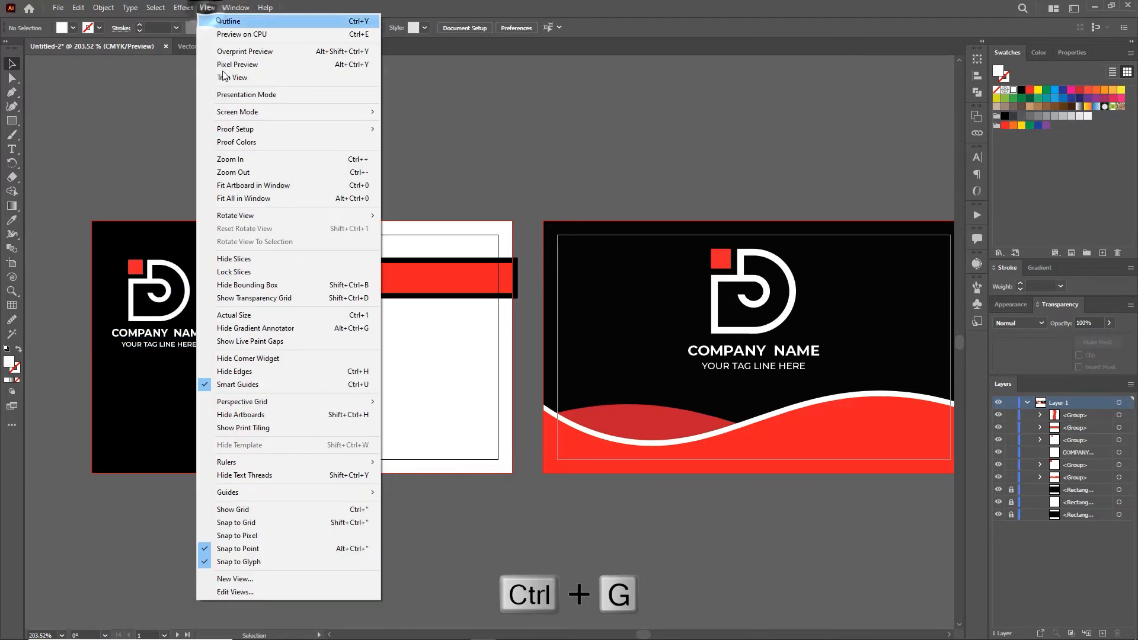
click(237, 79)
key(z)
drag(172, 354, 241, 368)
key(v)
drag(220, 277, 234, 268)
click(265, 89)
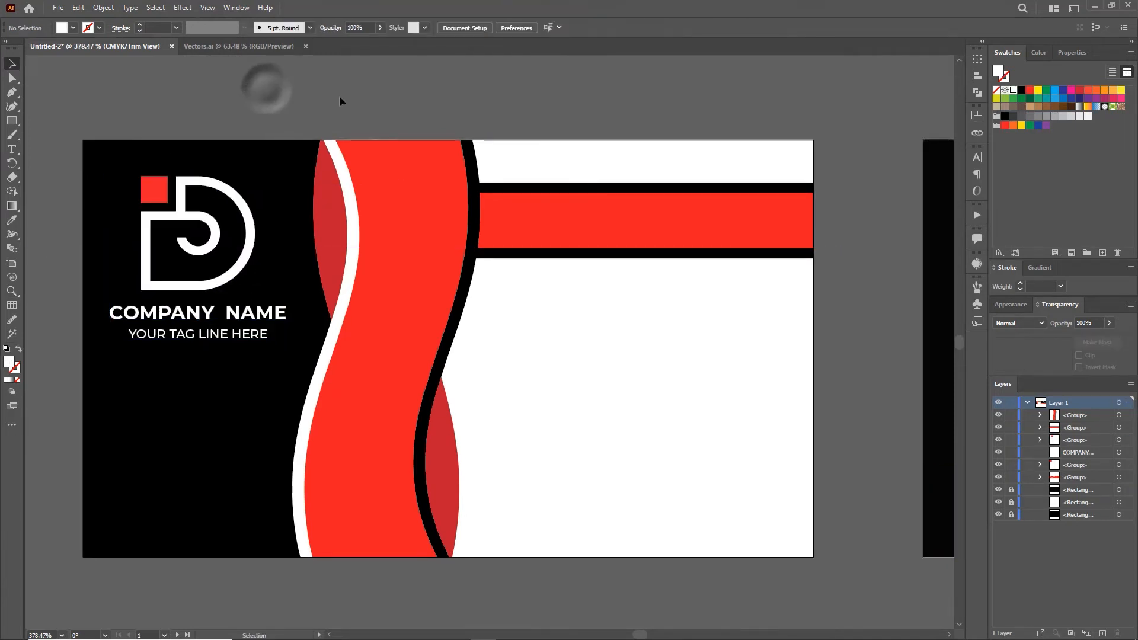
drag(559, 291, 535, 284)
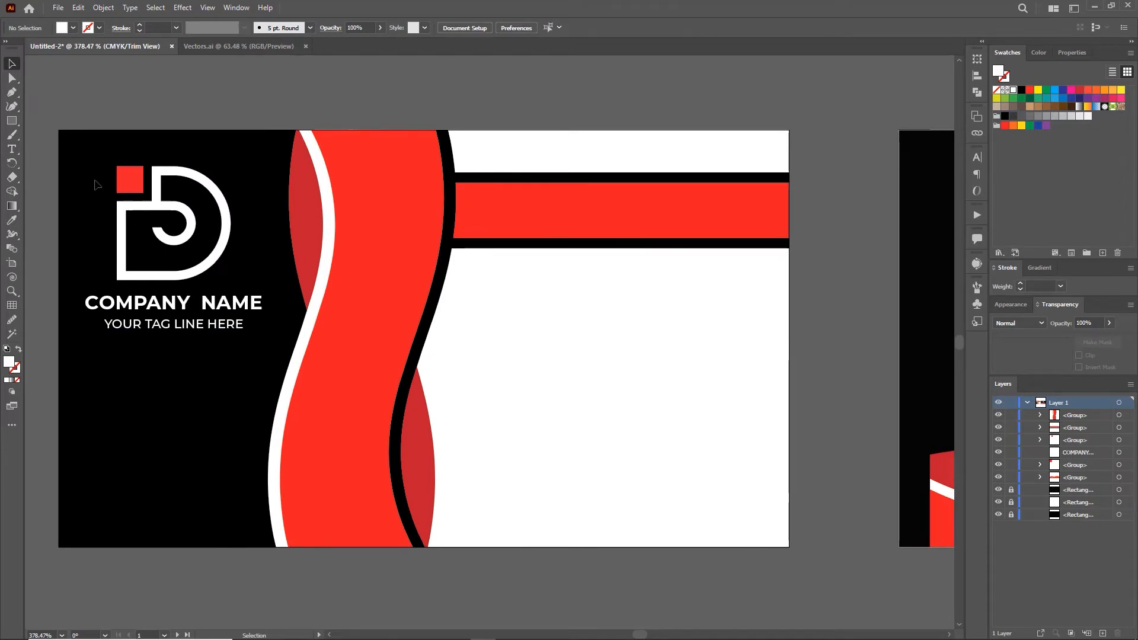
Step: Type white bold 'YOUR NAME HERE' text on the red bar
click(11, 150)
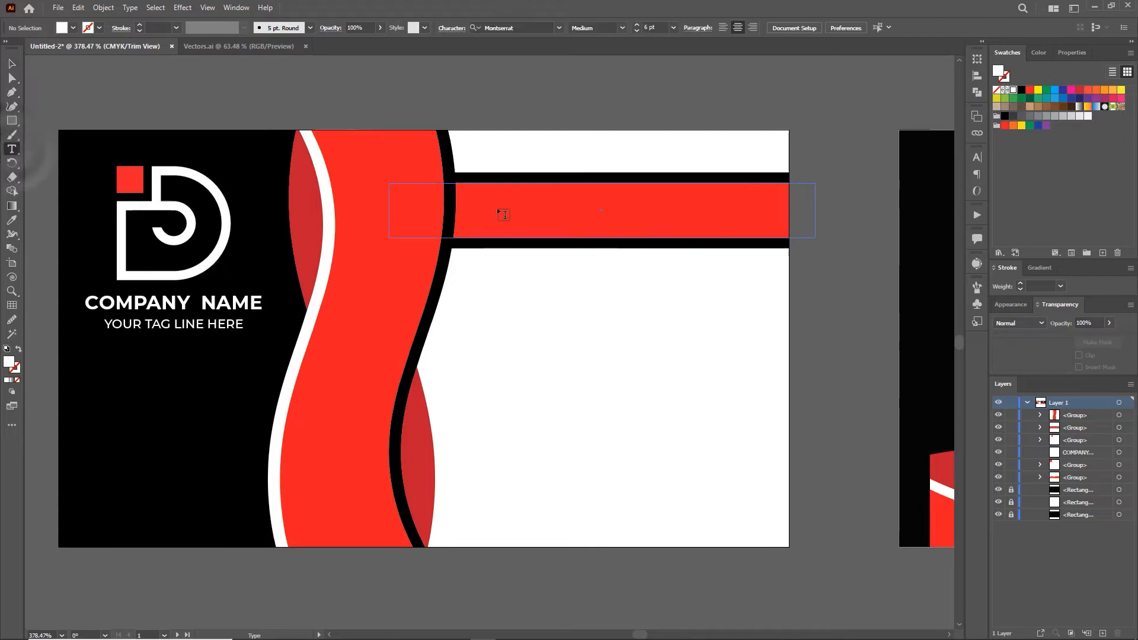
click(553, 205)
click(1013, 91)
click(535, 27)
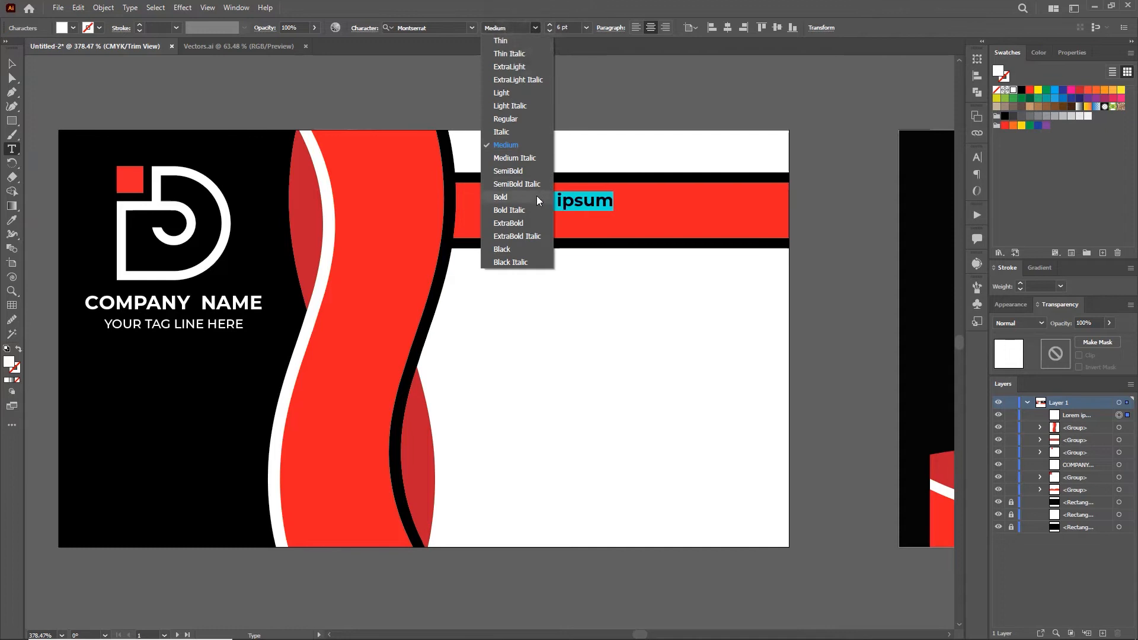
click(536, 191)
text(YOUR NAME HERE)
Step: Enlarge the name text to about 10 pt and position it within the red bar
click(12, 63)
drag(546, 208, 576, 222)
drag(703, 234, 764, 237)
drag(654, 219, 664, 212)
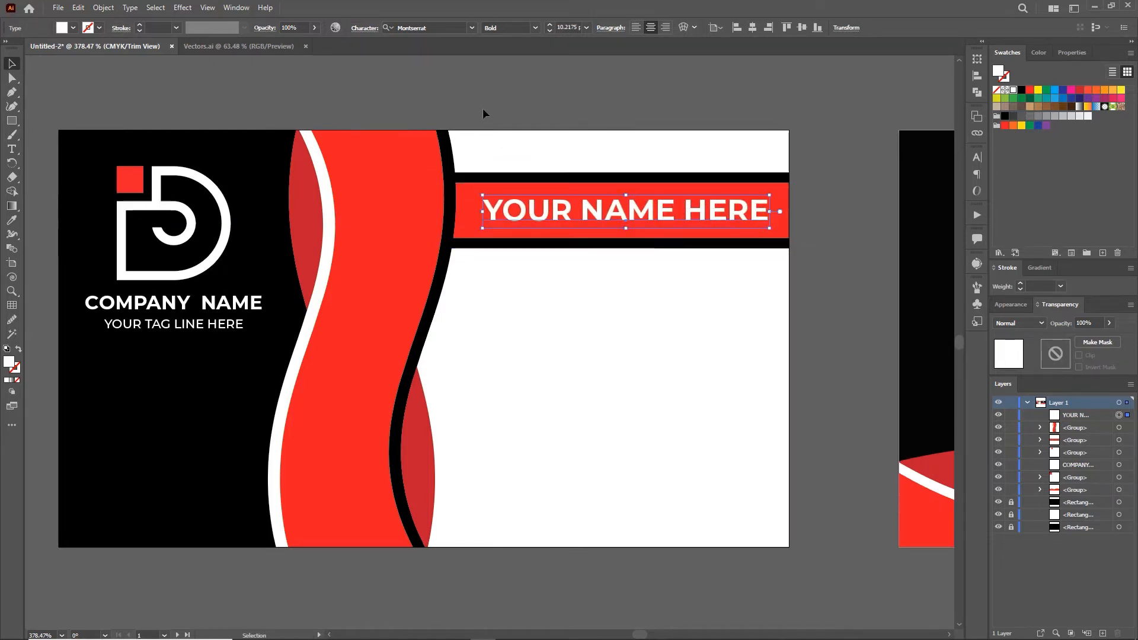
click(483, 111)
Step: Add a ruler guide near the card's right side, show the bleed, and switch to the Vectors.ai document
key(ctrl+r)
drag(34, 253, 769, 288)
click(208, 7)
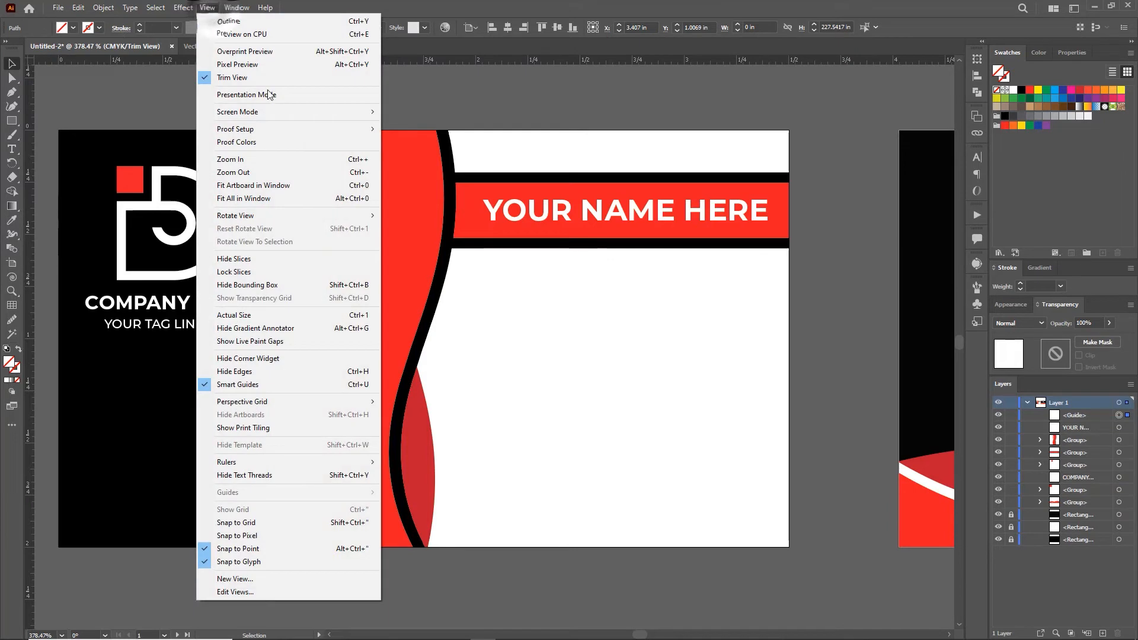
click(249, 80)
drag(757, 214, 756, 214)
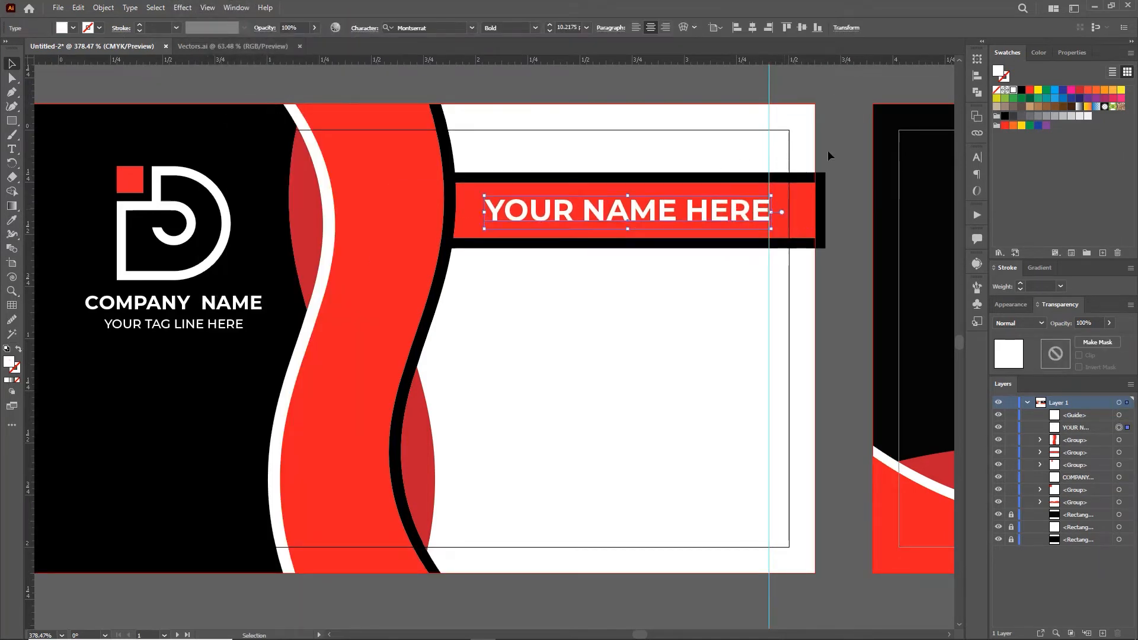
click(836, 149)
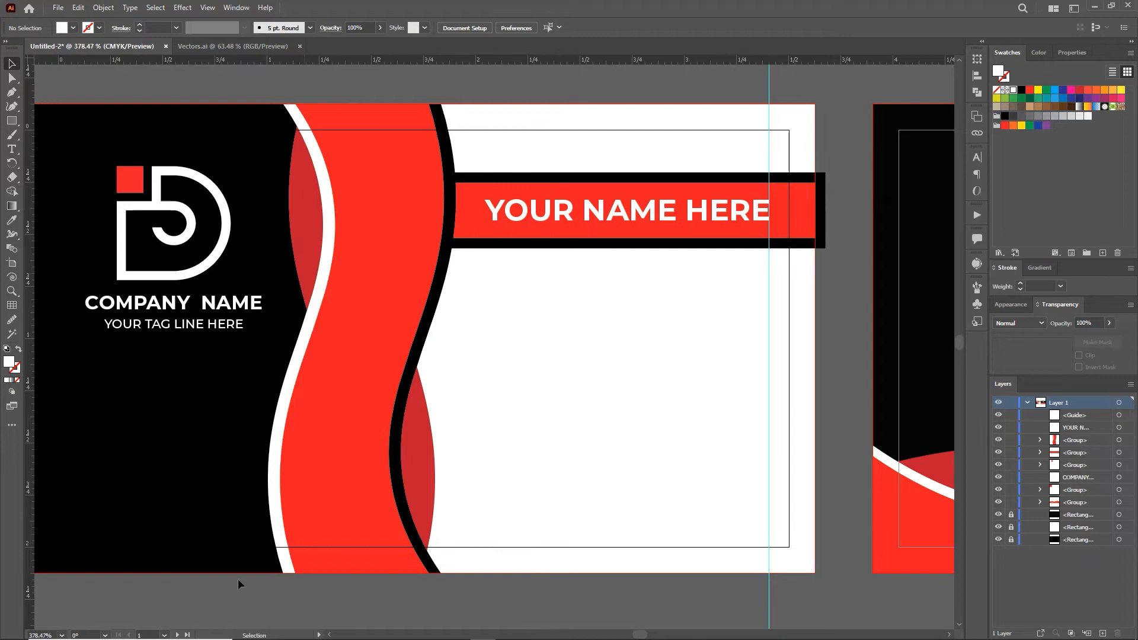
click(182, 47)
Step: Copy the four contact icons into the card and shrink them into a column at the lower right
click(552, 305)
drag(553, 305, 616, 361)
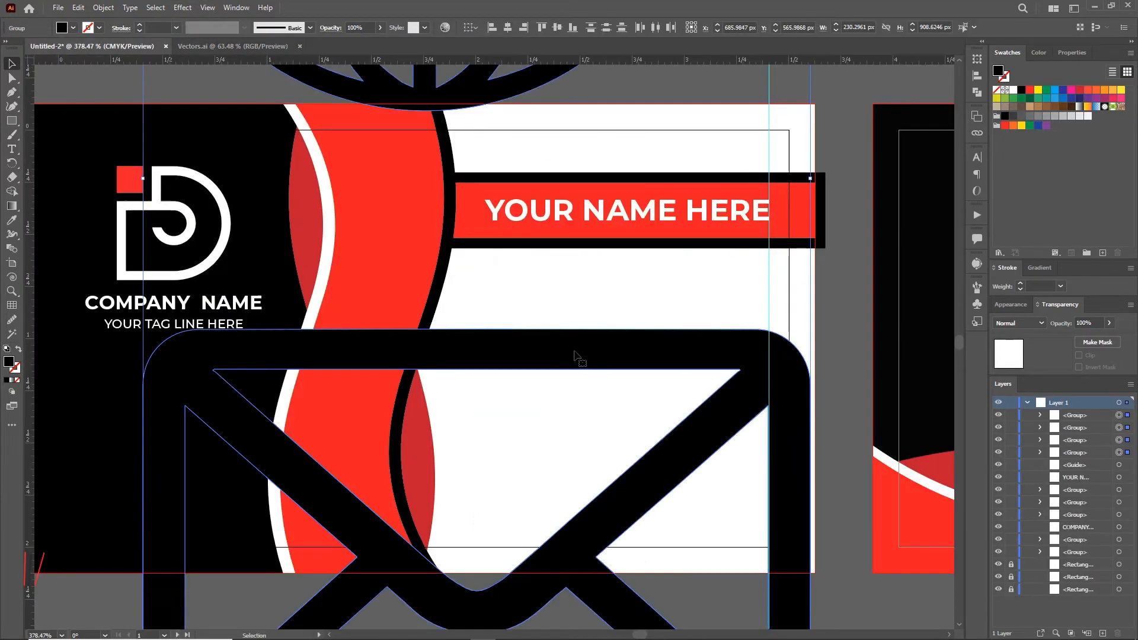
scroll(616, 362, down, 5)
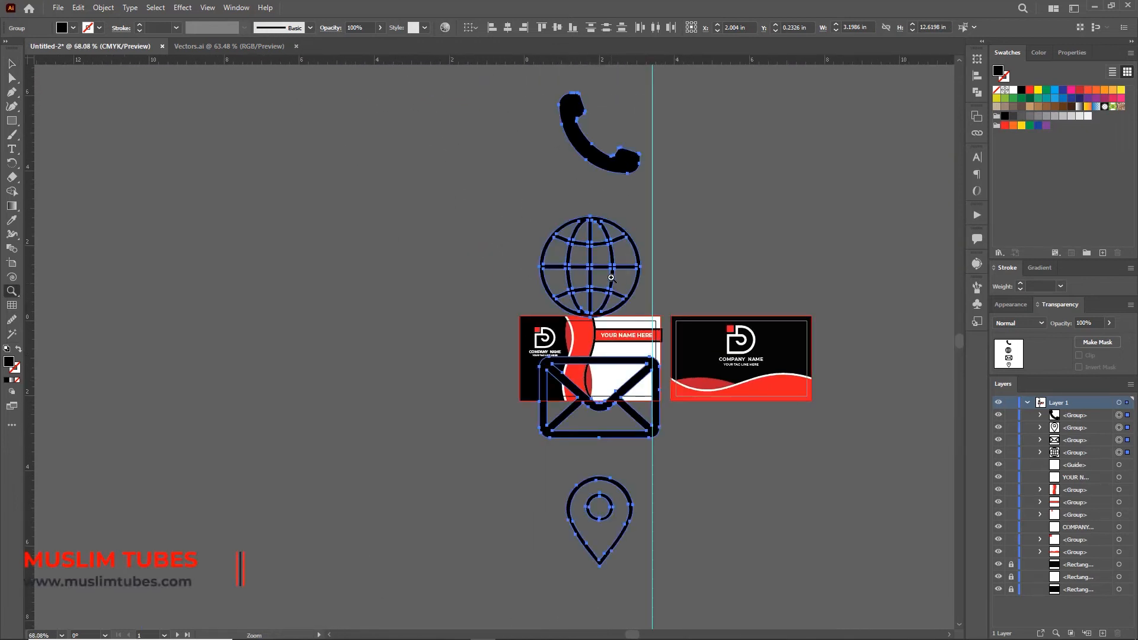
drag(659, 92, 644, 367)
scroll(652, 362, up, 5)
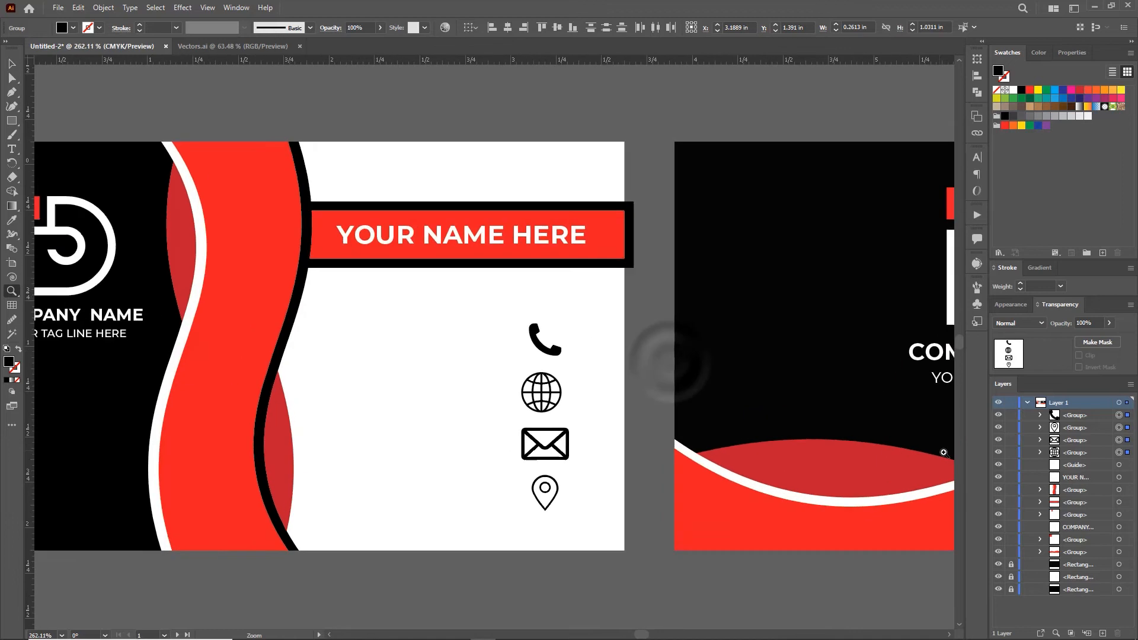
click(657, 305)
Step: Draw a small black square on the front card, left of the icons
key(m)
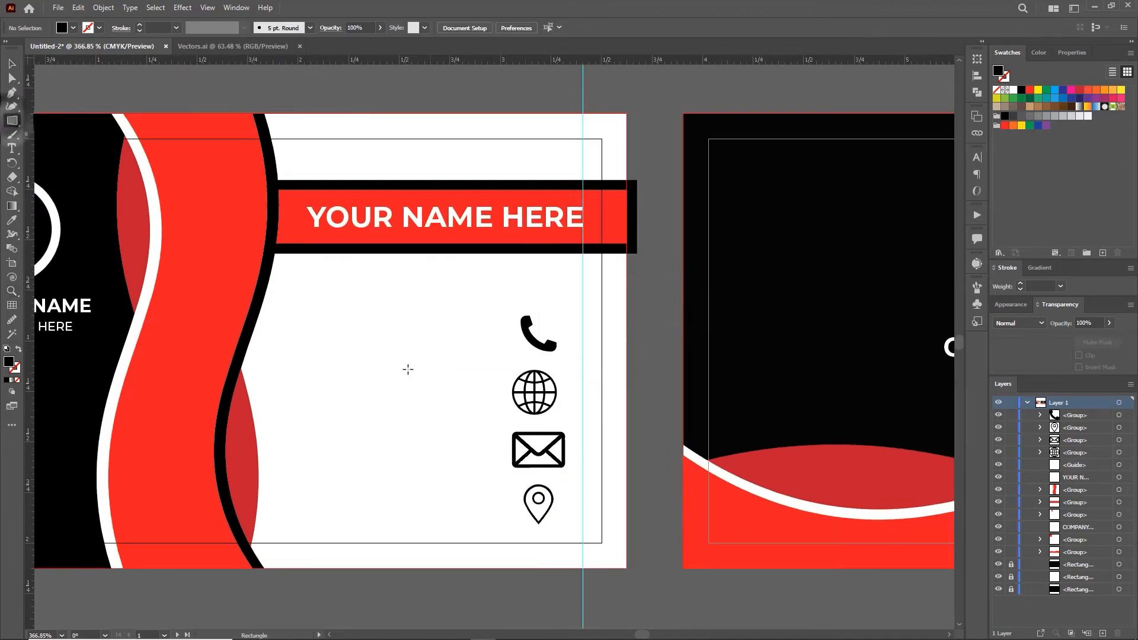
drag(355, 342, 413, 399)
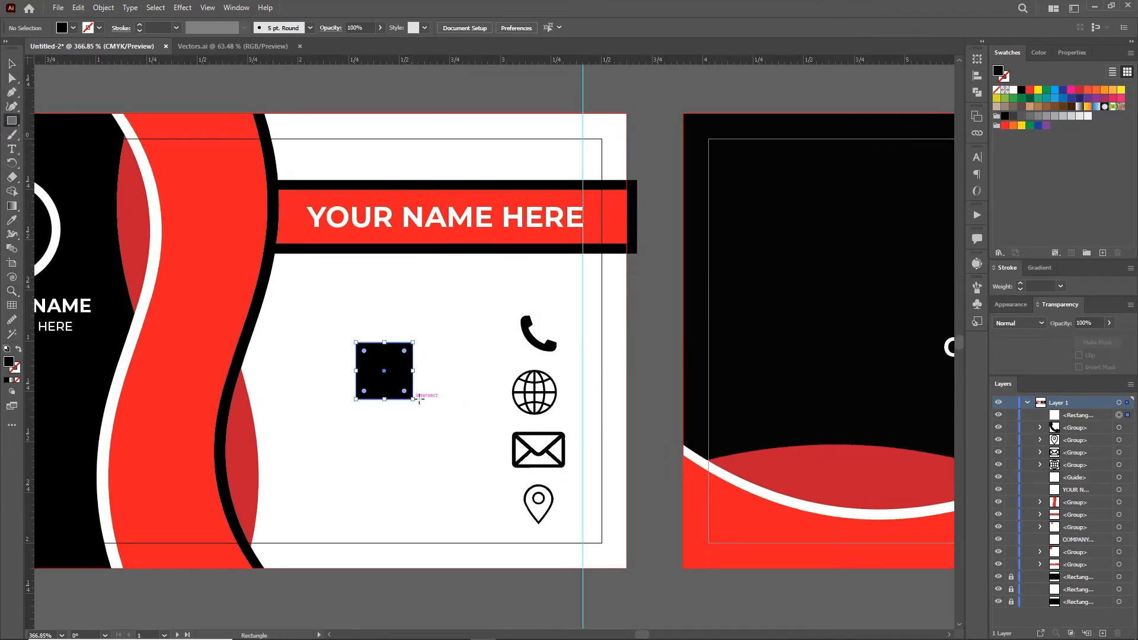
key(v)
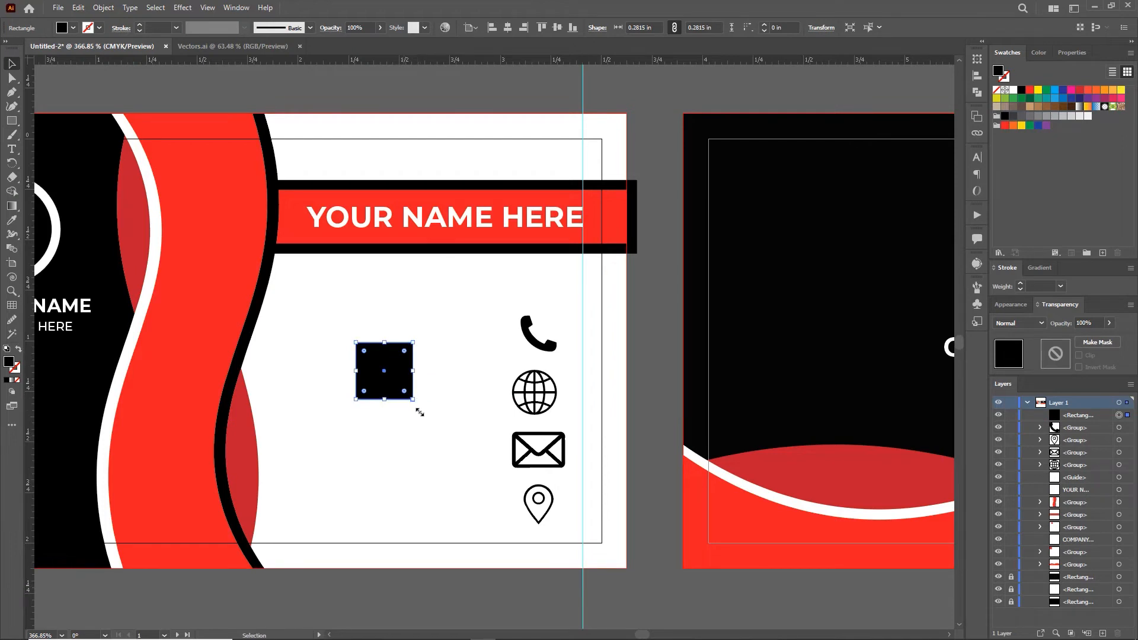
Step: Enlarge the black square slightly and create an offset path copy around it
drag(412, 401, 417, 409)
click(78, 8)
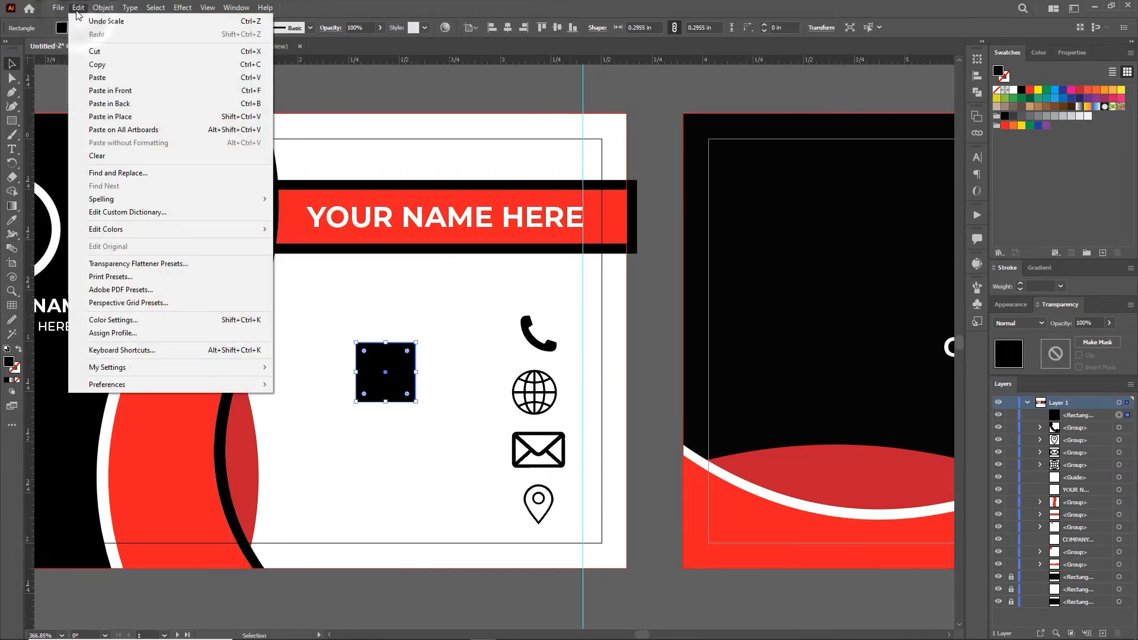
mouse_move(103, 8)
mouse_move(178, 290)
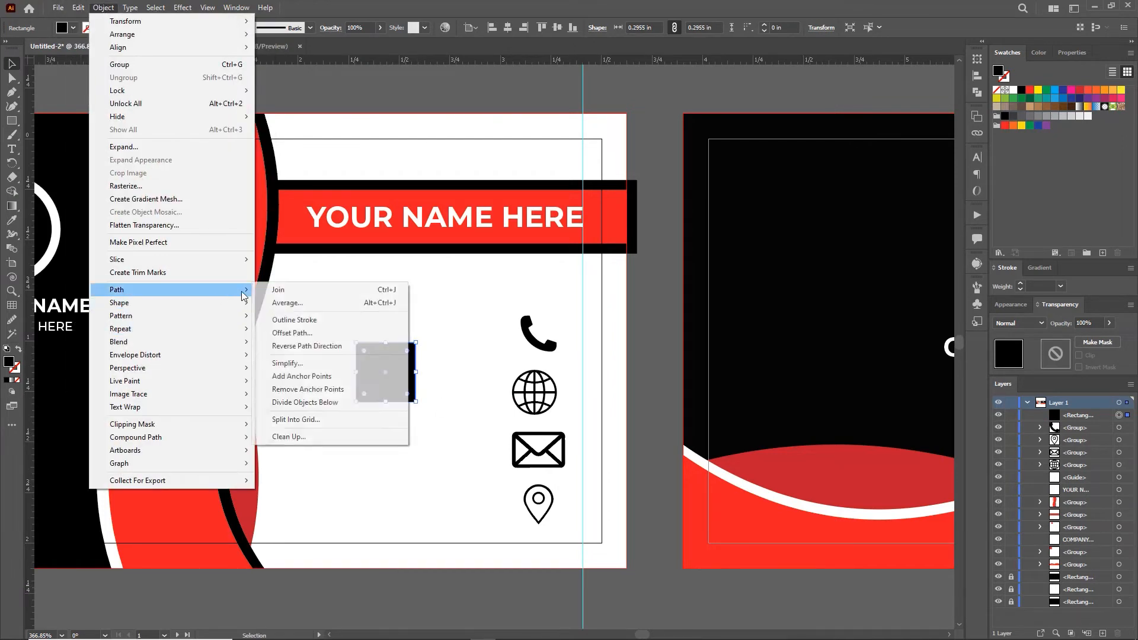
click(293, 333)
click(780, 402)
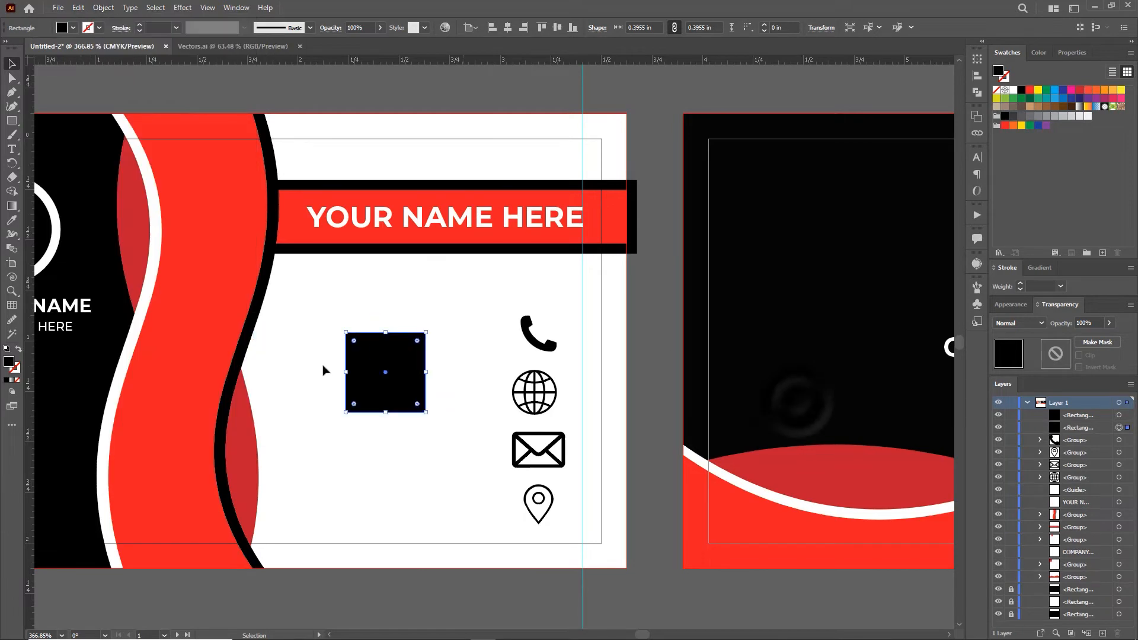
Step: Give the offset frame no fill and a 2 pt black outline
click(16, 372)
click(7, 380)
click(9, 361)
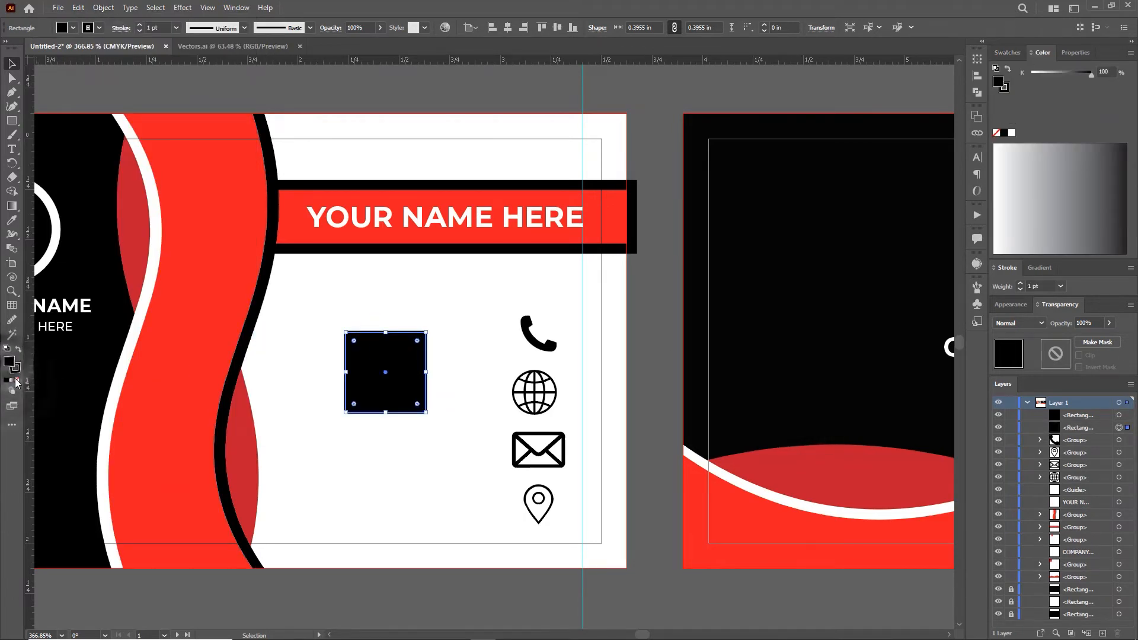
click(19, 386)
click(452, 314)
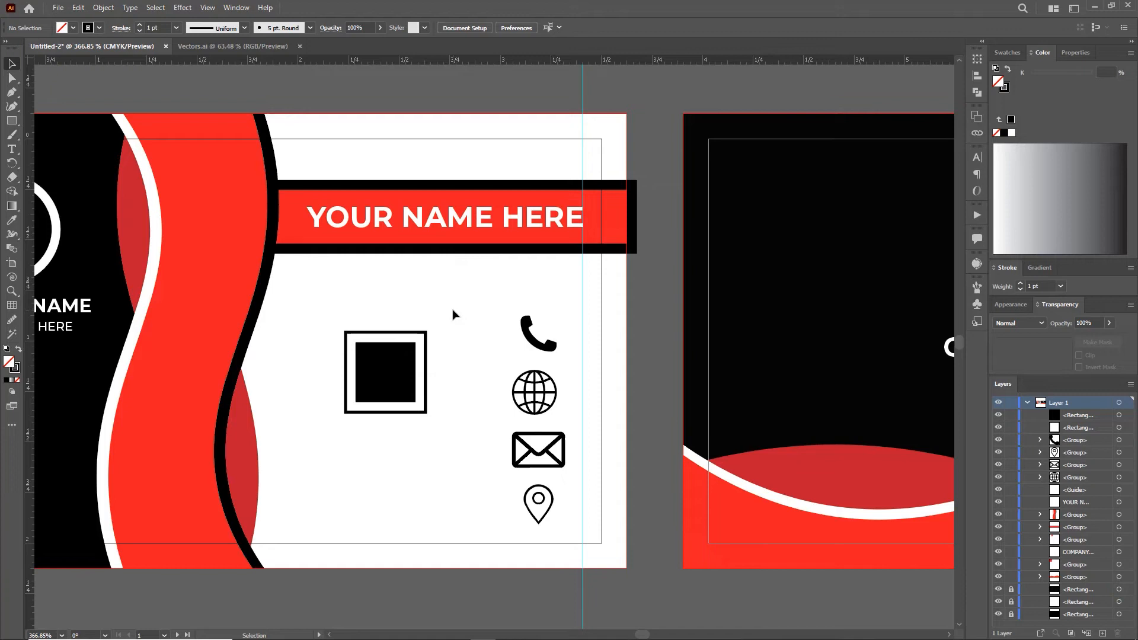
click(423, 334)
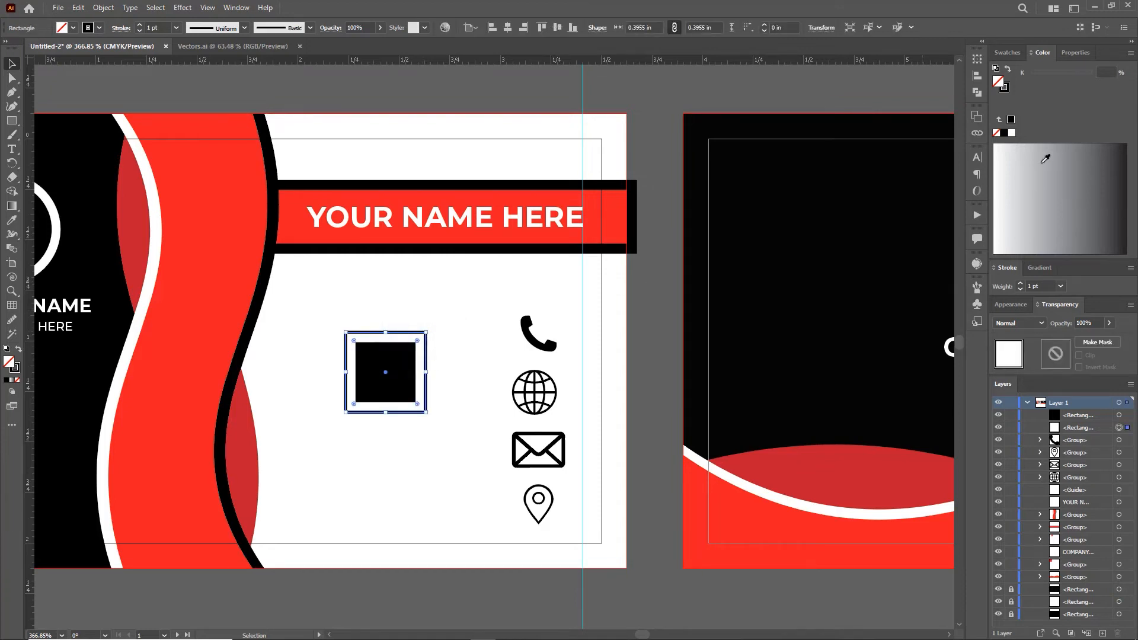
click(1020, 284)
click(571, 93)
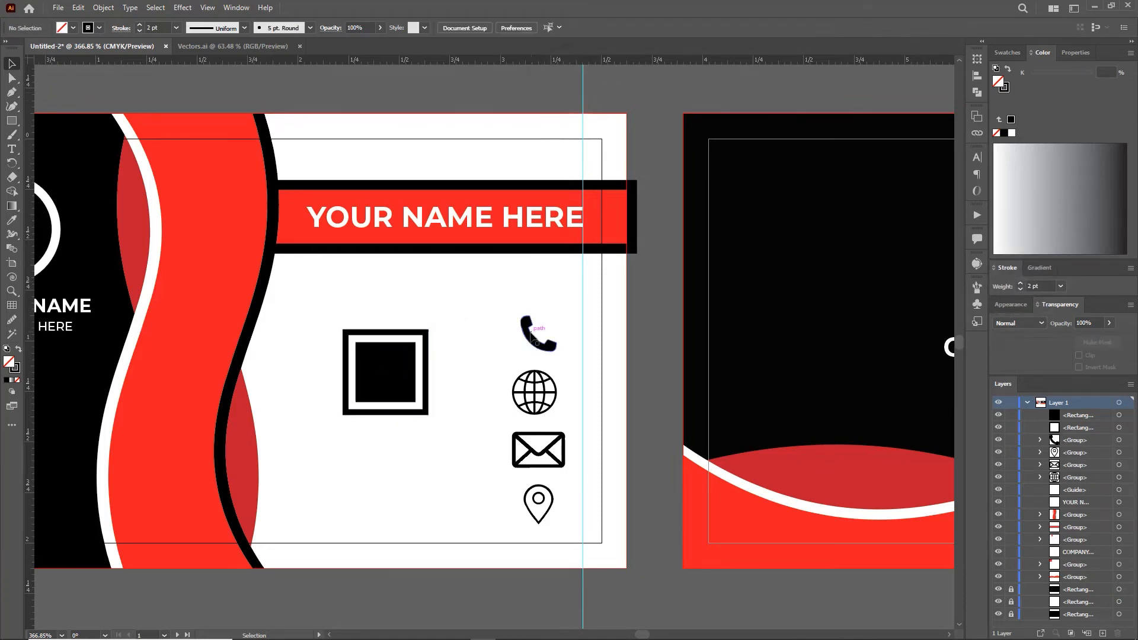
Step: Make the phone icon white
click(530, 333)
click(1007, 52)
click(1013, 89)
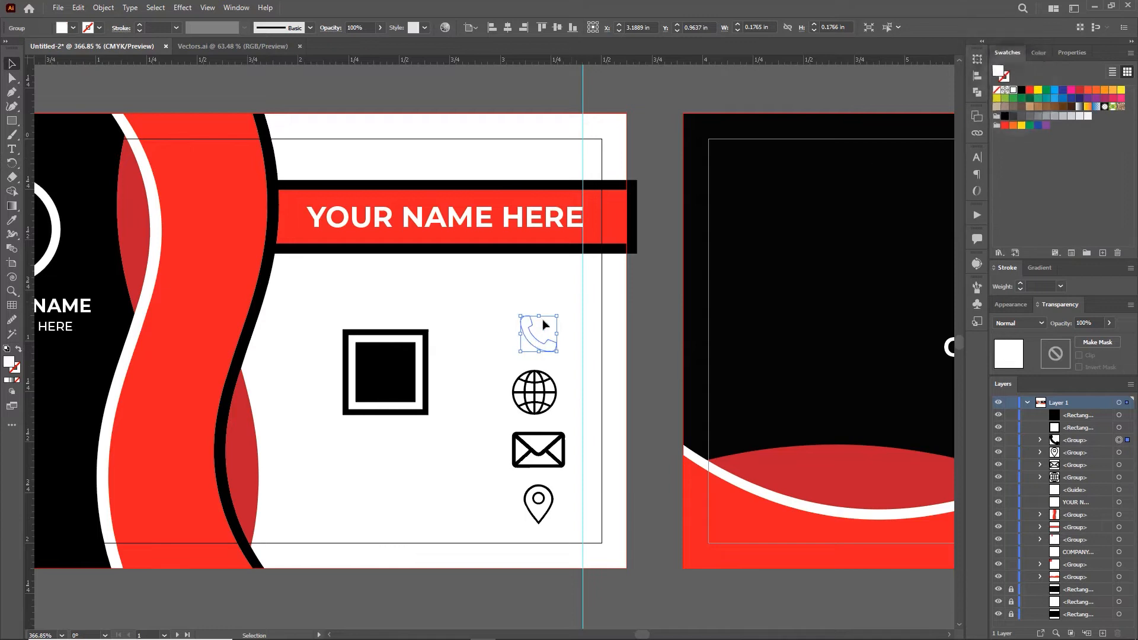
Step: Bring the four contact icons to the front and move the phone icon into the black square
right_click(526, 324)
key(Escape)
drag(496, 316, 579, 534)
right_click(539, 454)
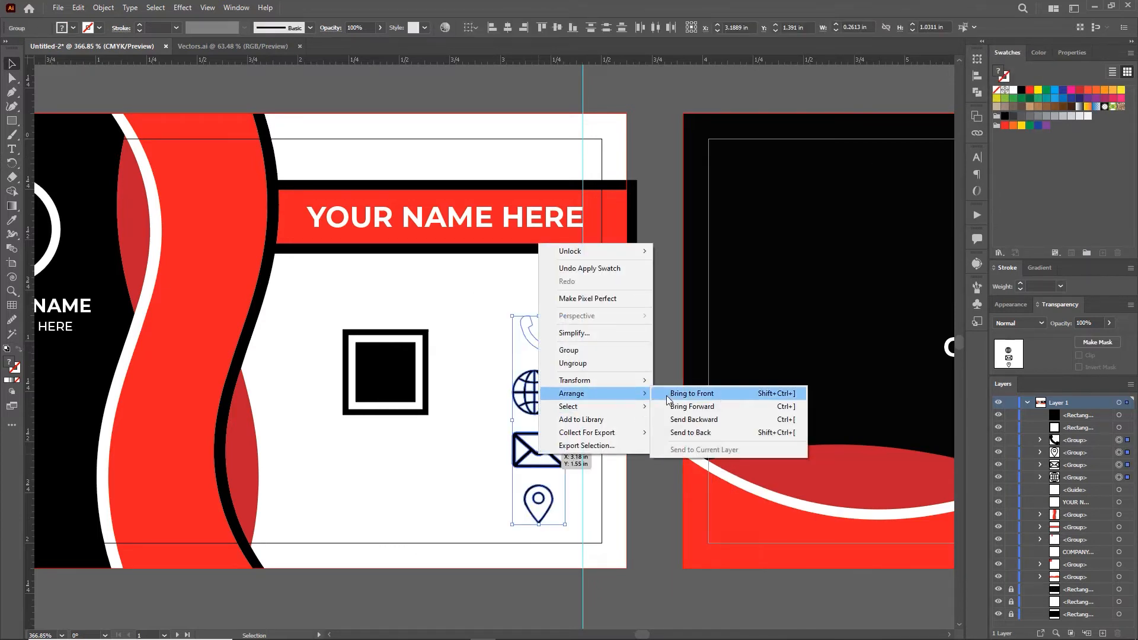
click(688, 393)
click(483, 310)
drag(535, 341, 382, 379)
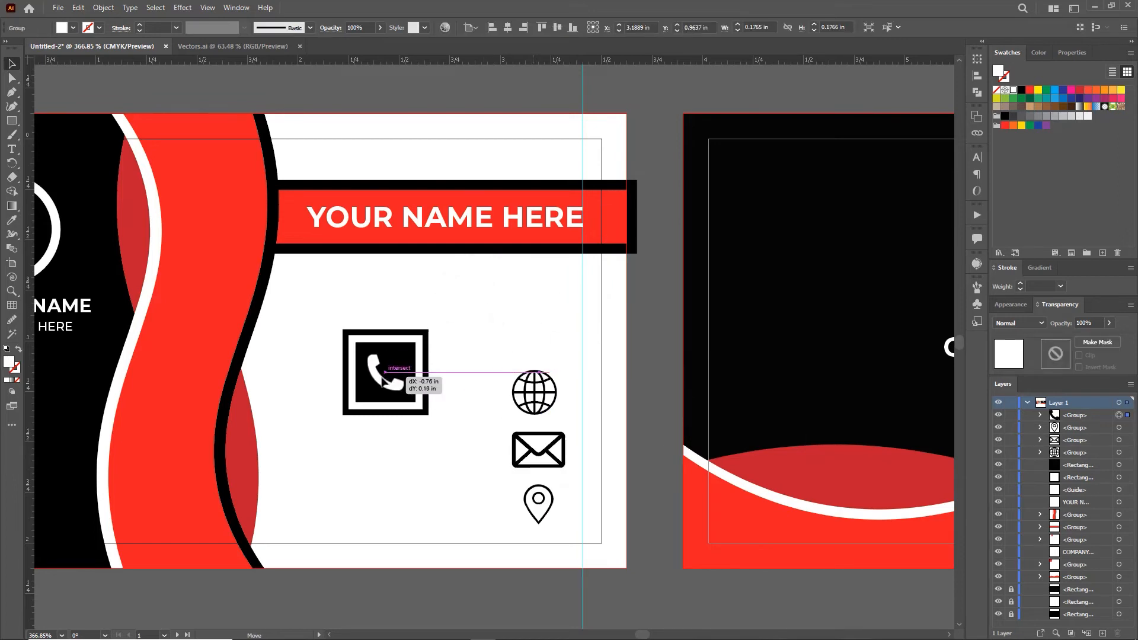
click(495, 342)
Step: Group the square with its frame, shrink the badge into place, and shift the other icons left
drag(408, 320, 408, 356)
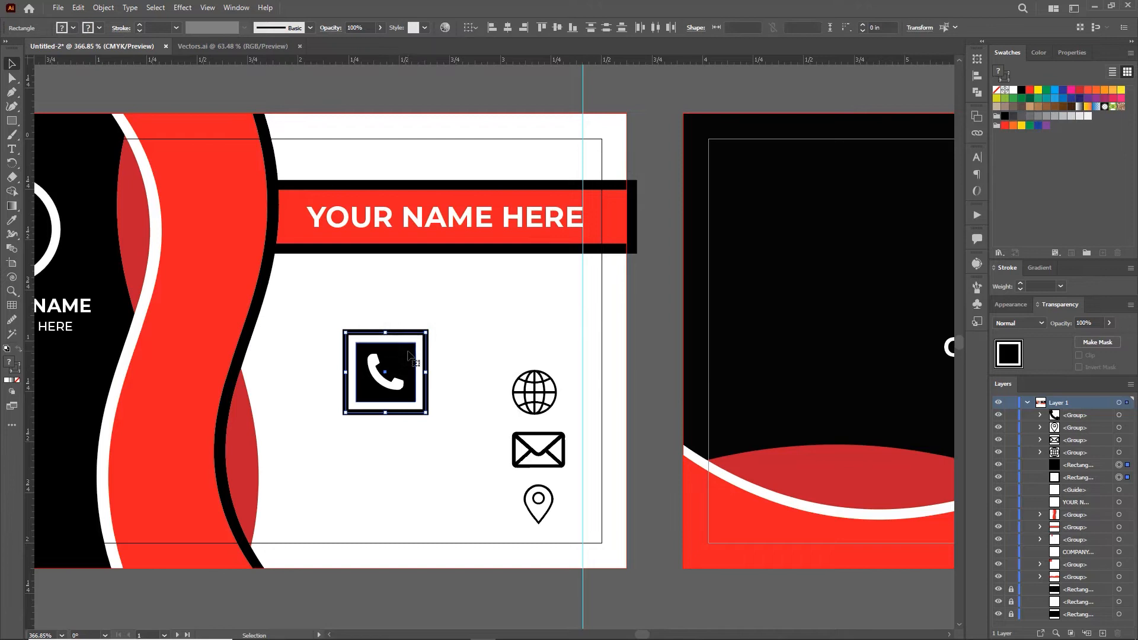
key(ctrl+g)
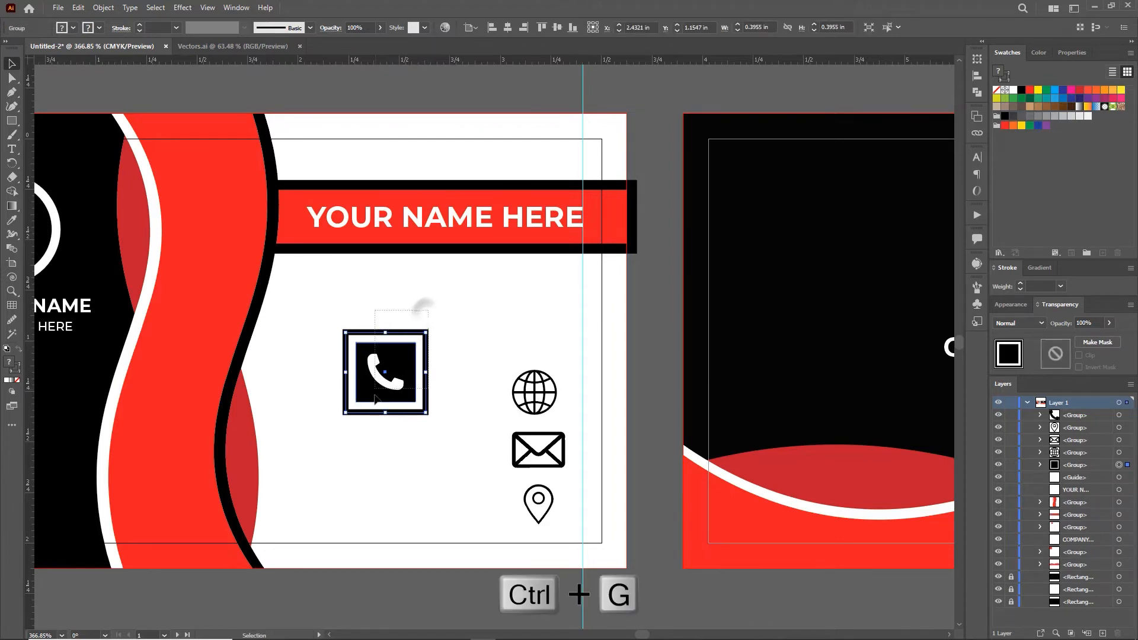
drag(374, 395, 375, 397)
mouse_move(426, 332)
mouse_down()
mouse_move(408, 349)
mouse_move(415, 329)
mouse_up()
drag(508, 331, 560, 514)
drag(531, 455, 333, 395)
click(416, 324)
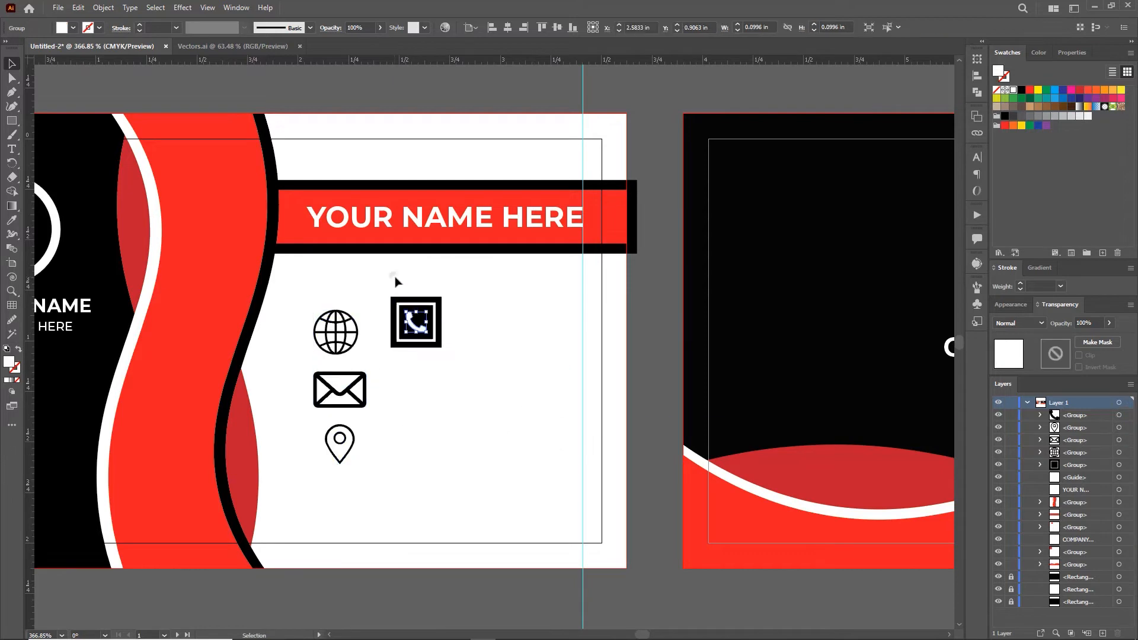
Step: Duplicate the phone badge down the card's right side into a column of four
shift+click(409, 300)
drag(420, 322, 564, 433)
key(ctrl+d)
key(ctrl+d)
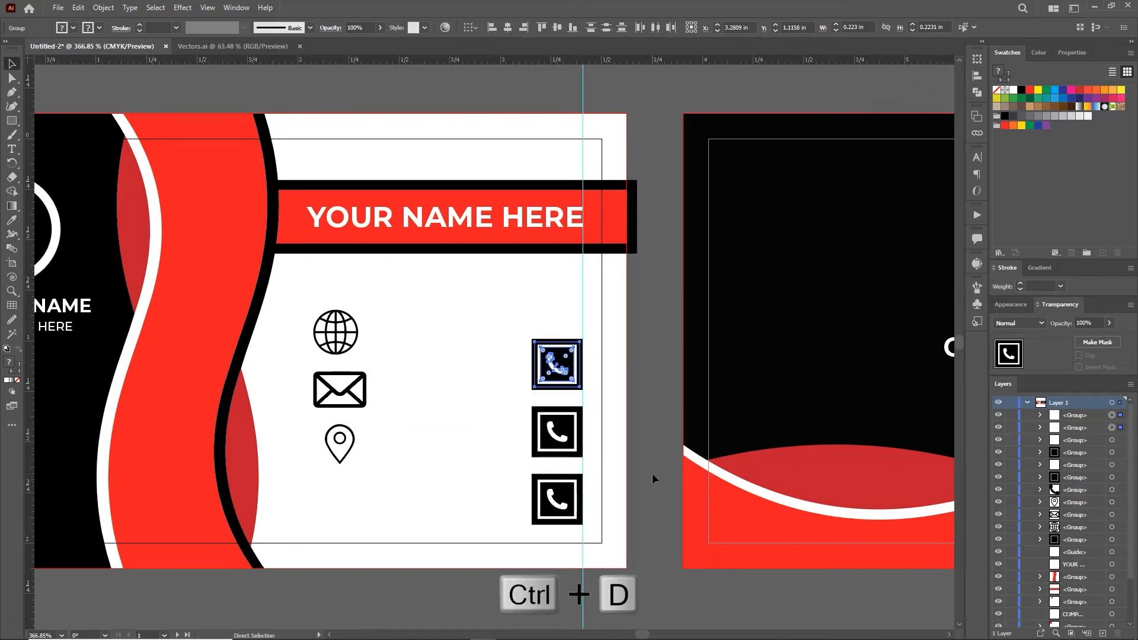
click(650, 395)
Step: Replace the top badge's phone with the globe icon and fill the globe white
click(560, 303)
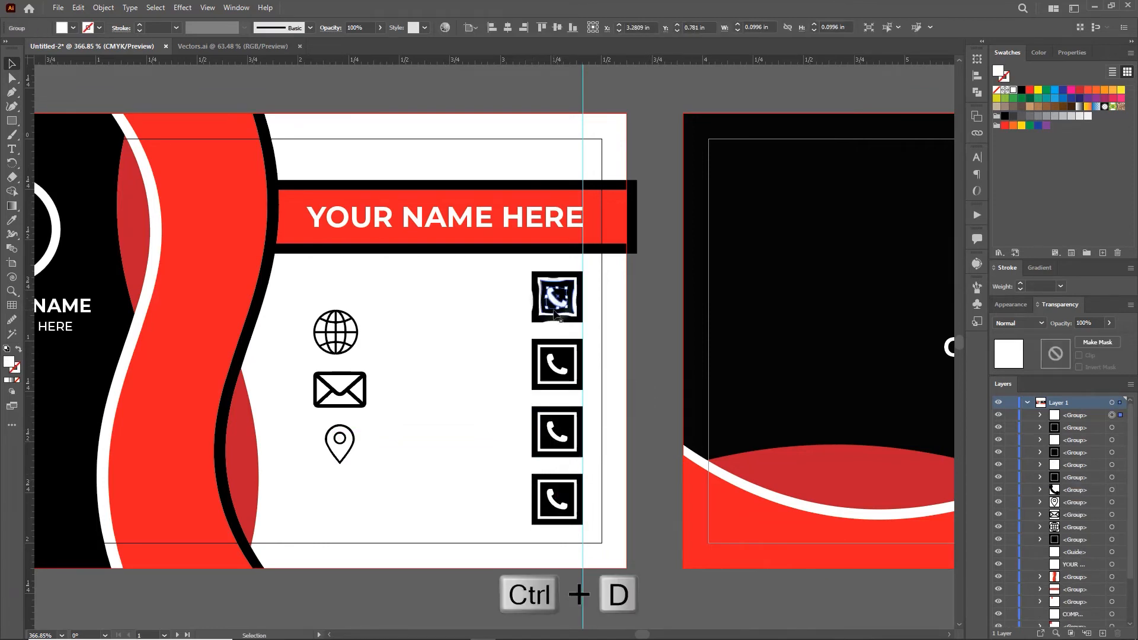
key(Delete)
drag(350, 332, 570, 286)
click(1014, 90)
key(z)
drag(562, 335, 617, 352)
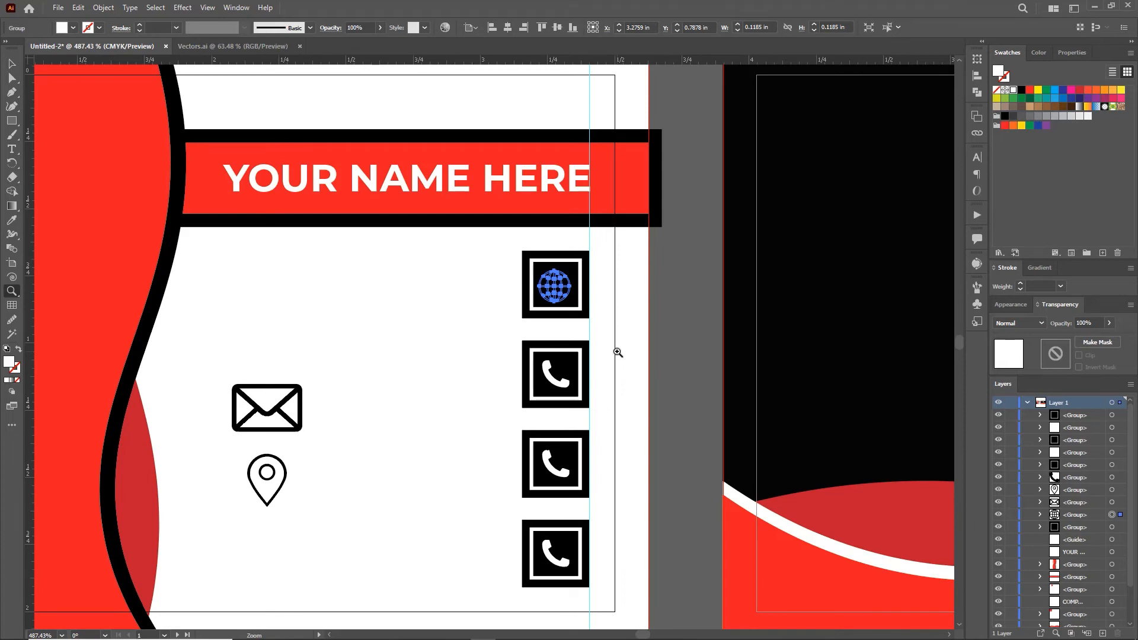
Step: Bring the globe to the front and nudge it down inside its badge
right_click(542, 265)
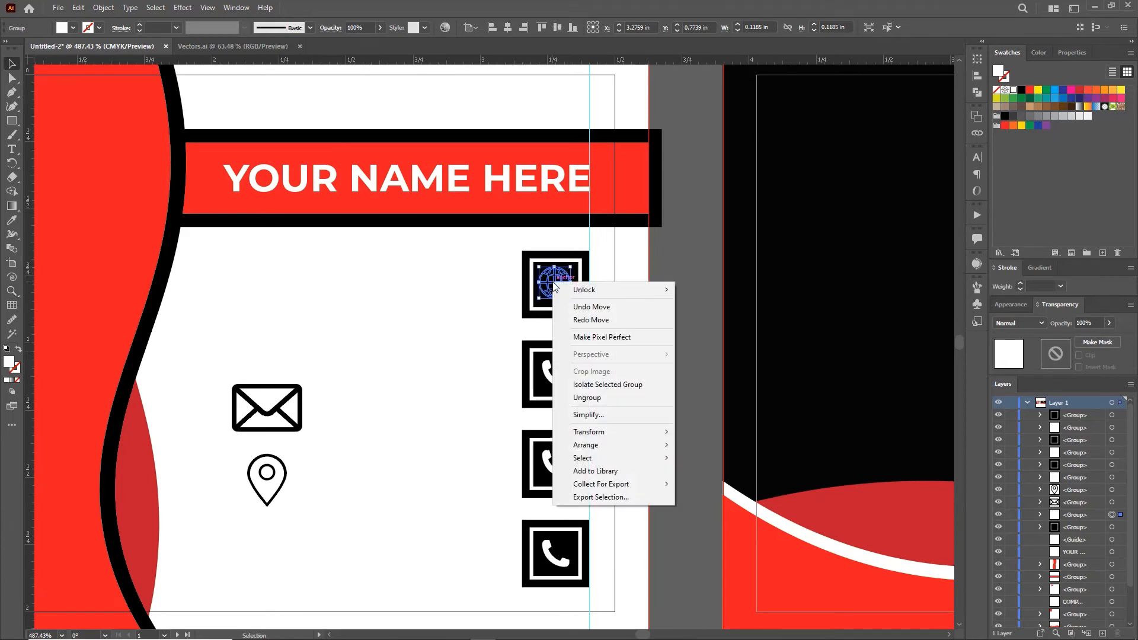
click(711, 442)
click(519, 268)
drag(555, 282, 557, 285)
click(678, 318)
Step: Bring the envelope to the front, move it right, and delete the second badge's phone
click(288, 432)
right_click(280, 410)
mouse_move(356, 573)
click(432, 574)
drag(266, 410, 427, 365)
click(554, 374)
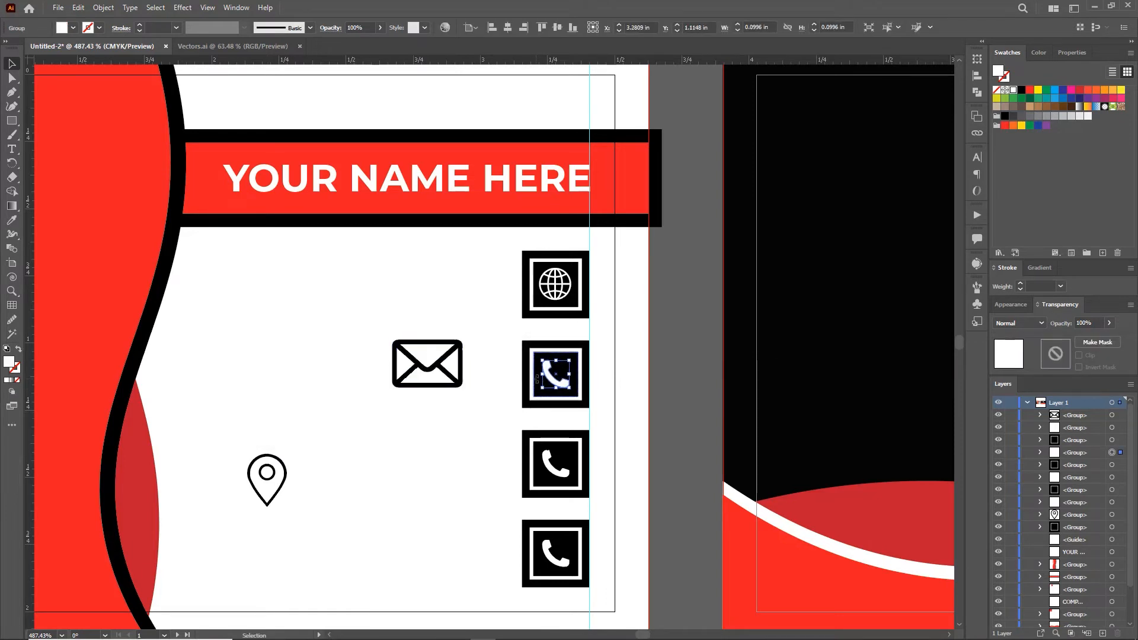
key(Delete)
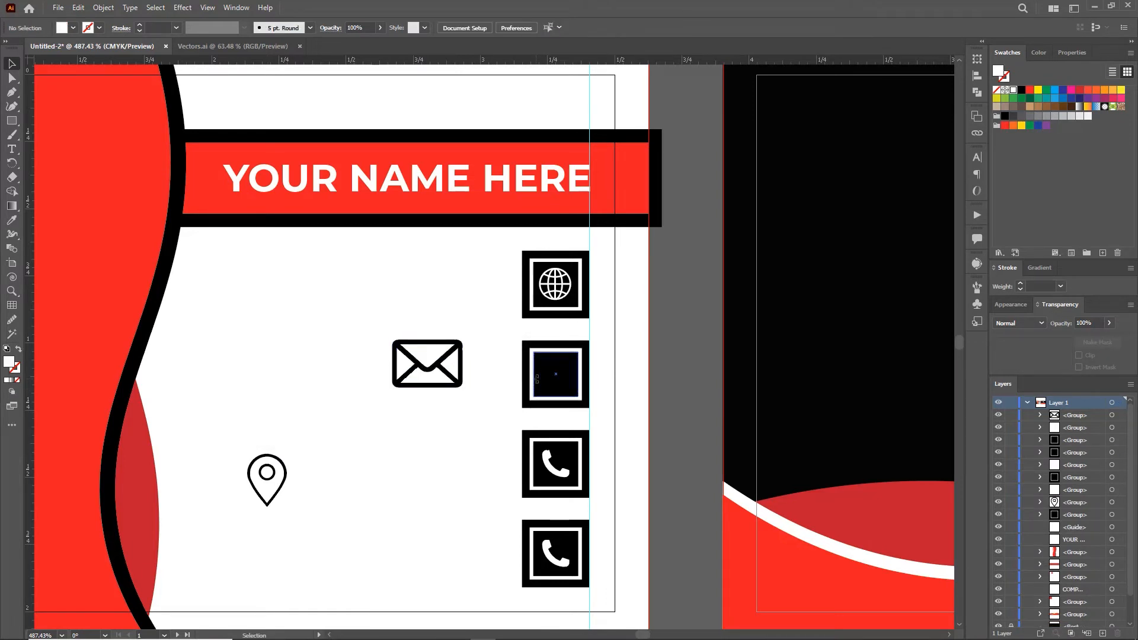
Step: Move the fourth badge's phone to the front and centre it in the first badge
drag(557, 285, 424, 523)
drag(559, 566, 462, 287)
right_click(462, 293)
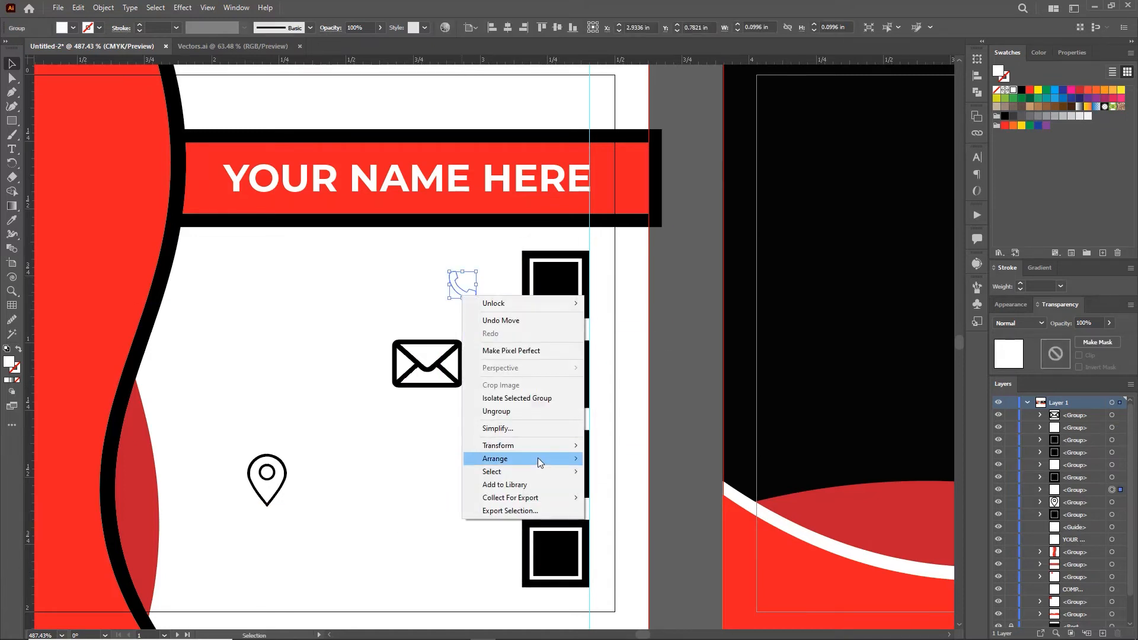
right_click(455, 289)
mouse_move(534, 450)
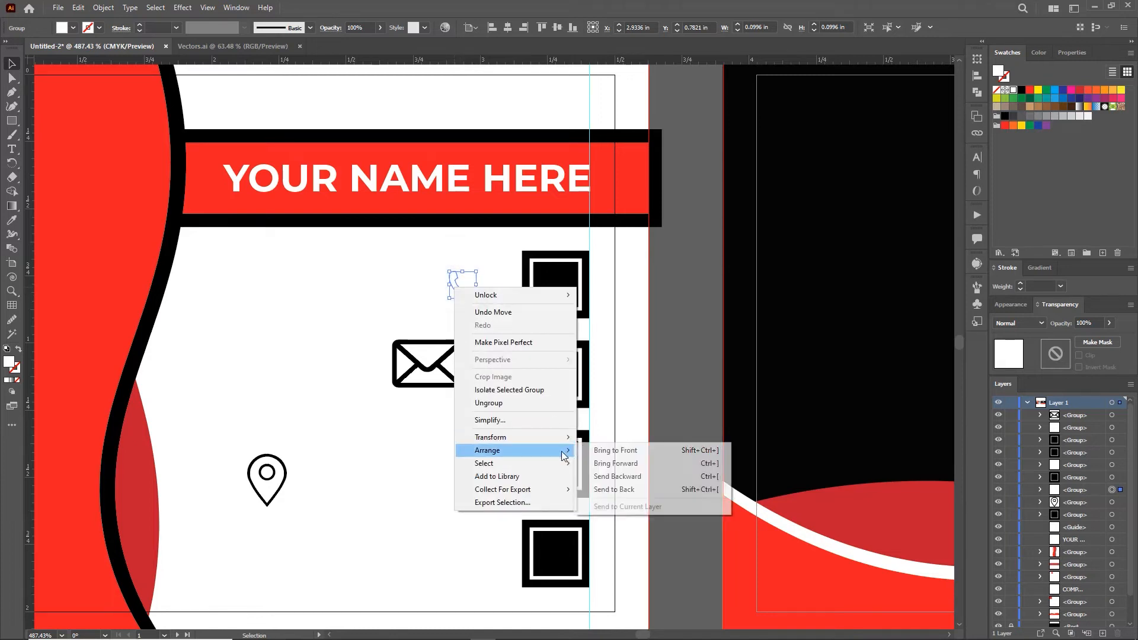
click(607, 450)
drag(464, 287, 557, 285)
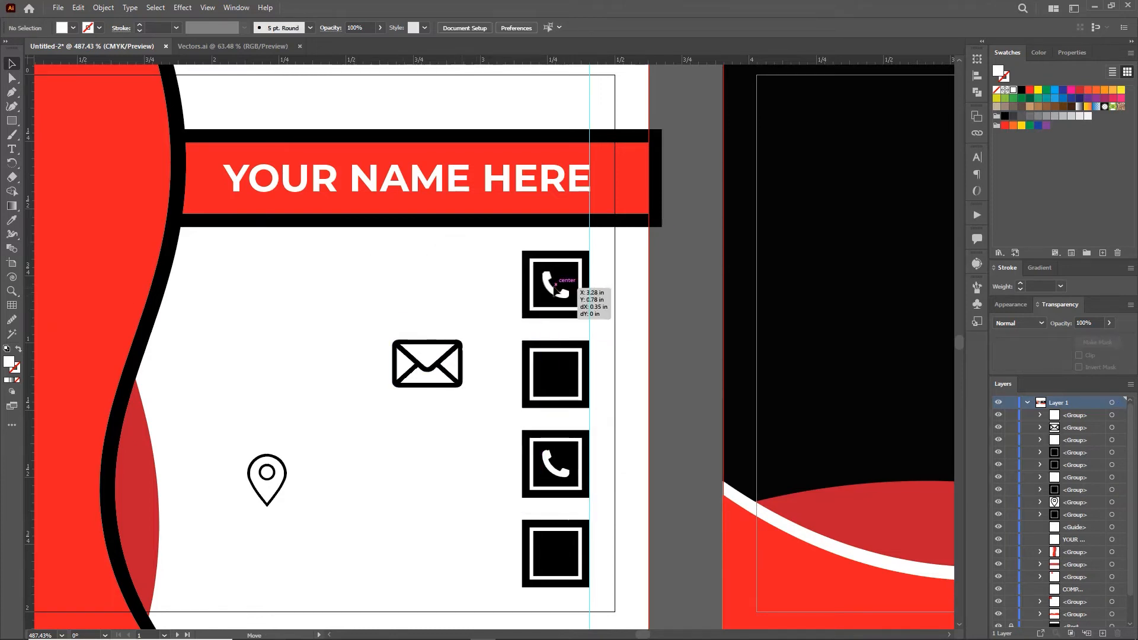
drag(498, 330, 498, 330)
Step: Place a white envelope in the second badge and the globe in the fourth, deleting the third's phone
drag(425, 365, 572, 364)
click(1013, 91)
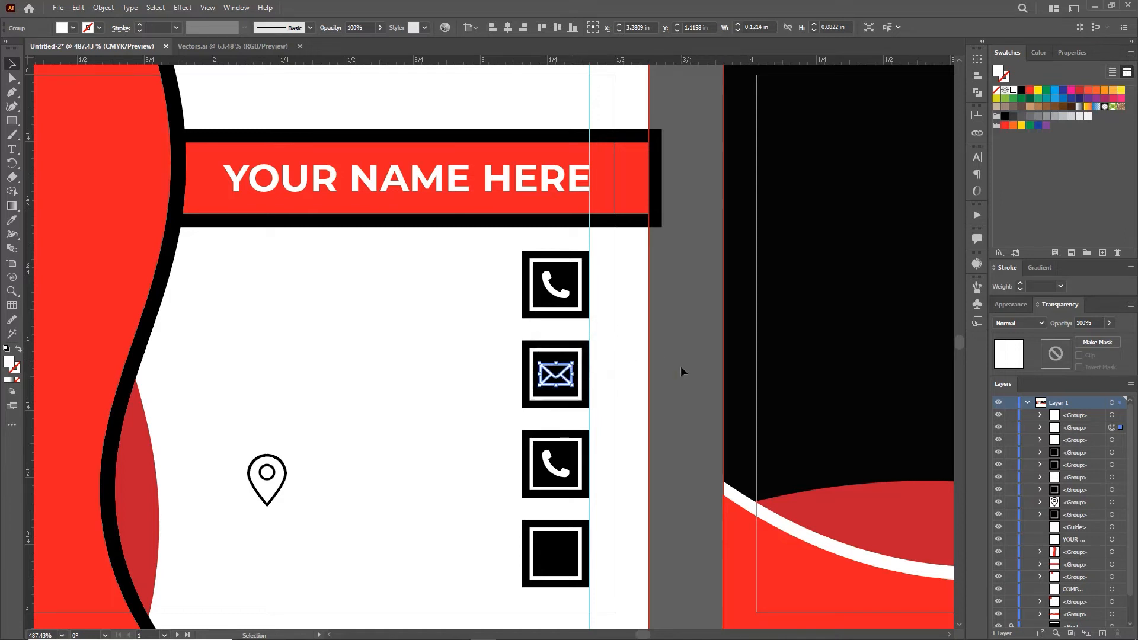
click(446, 525)
drag(438, 530, 572, 472)
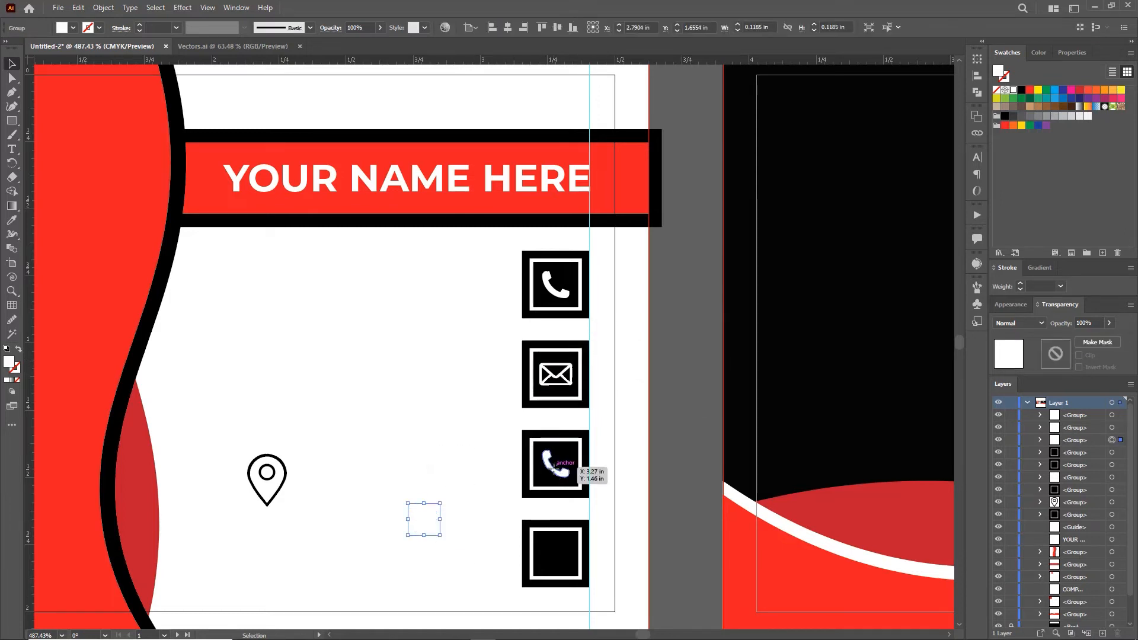
key(ctrl+z)
click(560, 466)
key(Delete)
drag(424, 522, 556, 554)
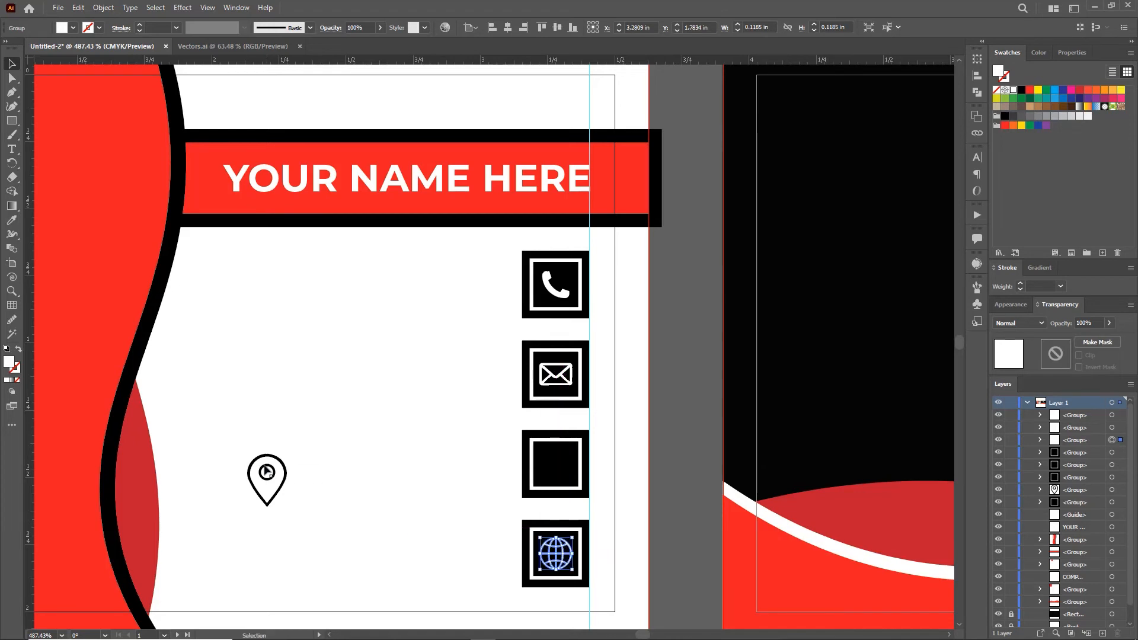
Step: Bring the location pin to the front and move it into the third badge
click(266, 479)
right_click(266, 479)
mouse_move(379, 415)
click(429, 414)
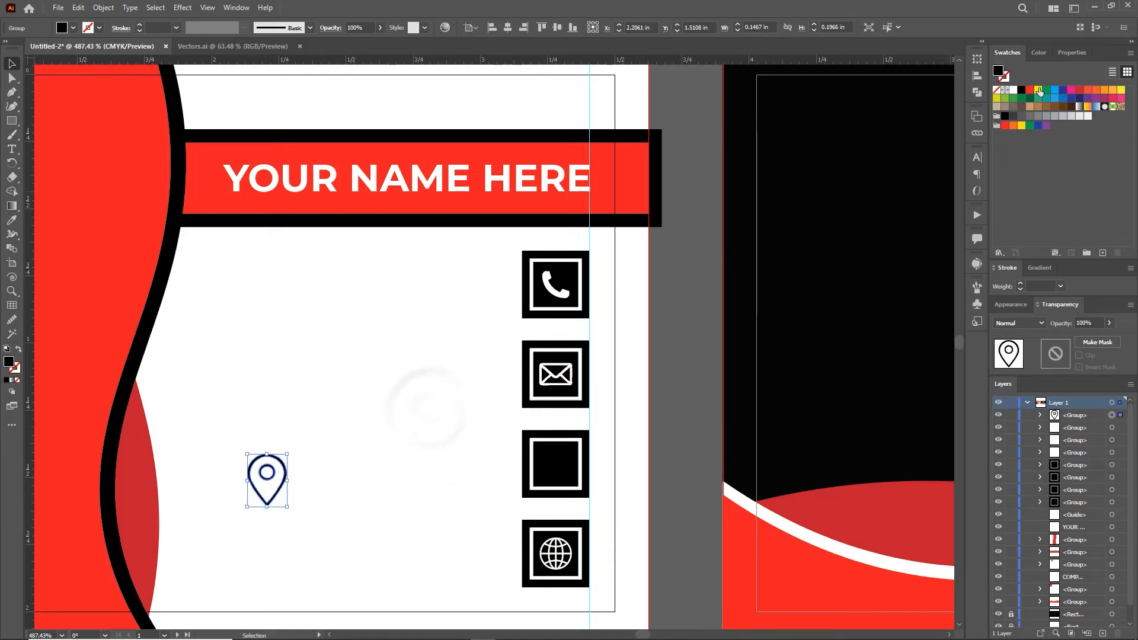
drag(267, 475, 572, 456)
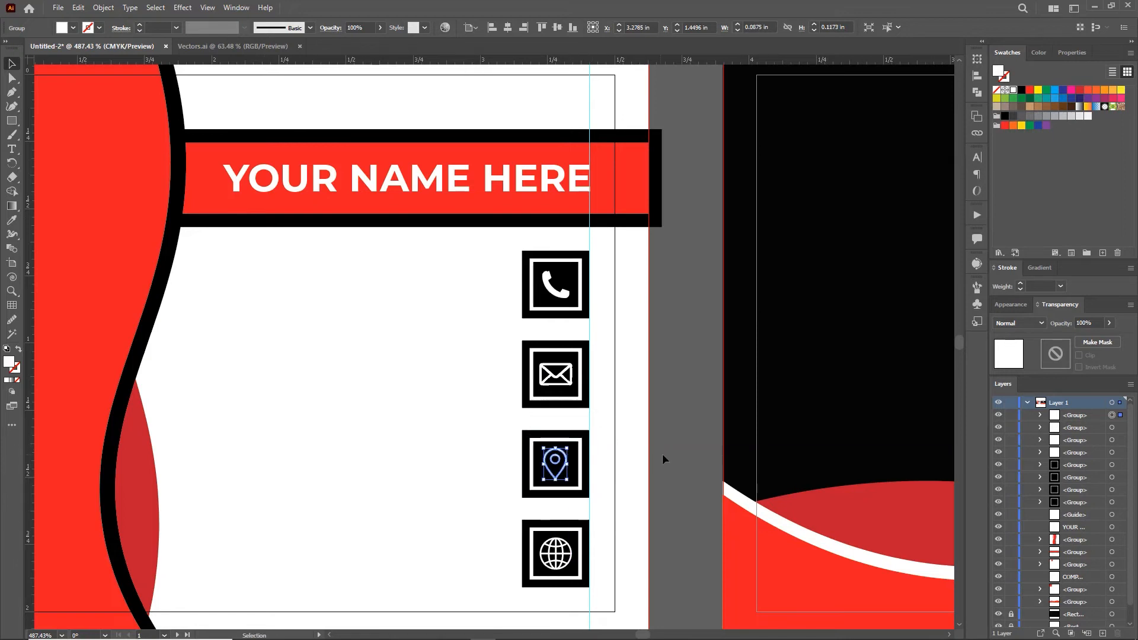
drag(557, 463, 559, 464)
click(673, 434)
key(z)
drag(498, 441, 429, 378)
Step: Add a Medium-weight text line with a sample phone number on the card
drag(503, 416, 520, 366)
key(t)
click(390, 303)
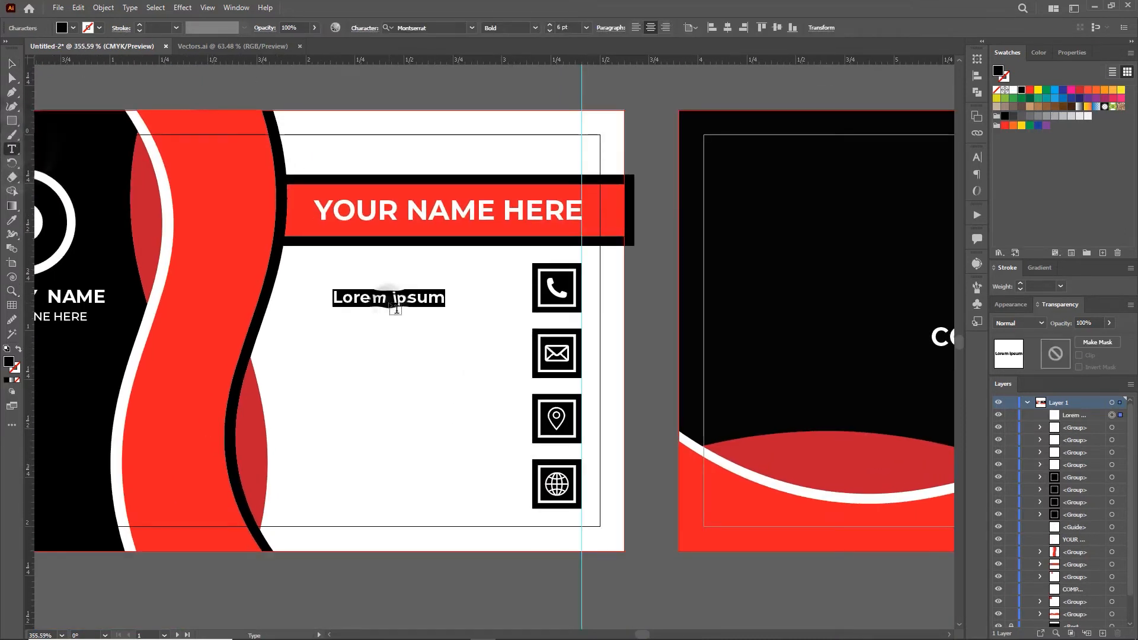
click(536, 27)
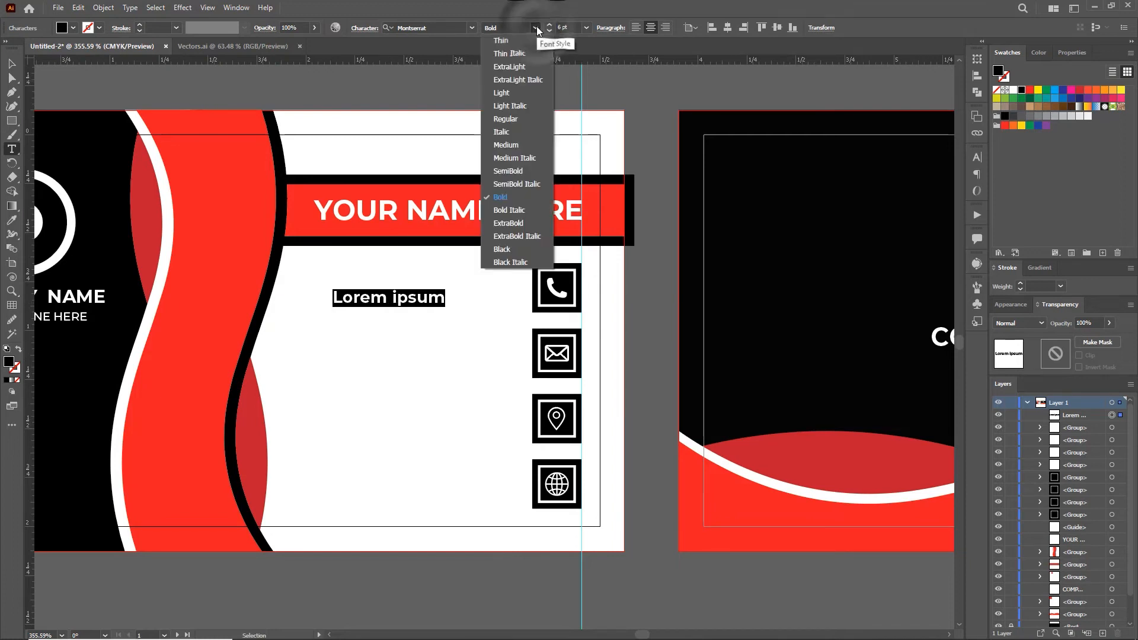
click(519, 146)
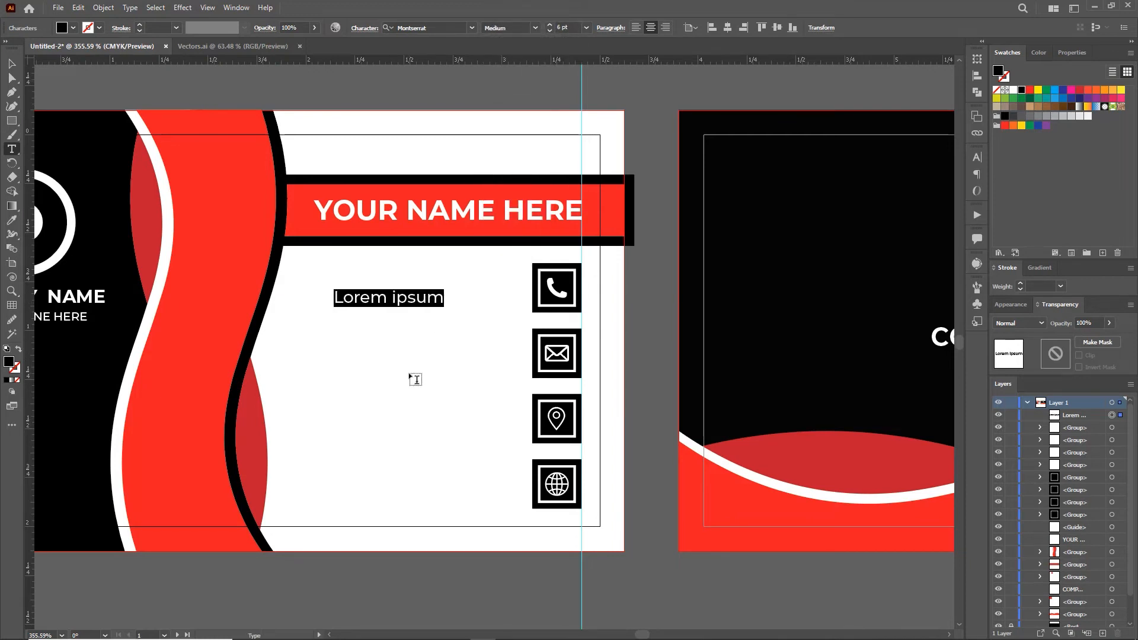
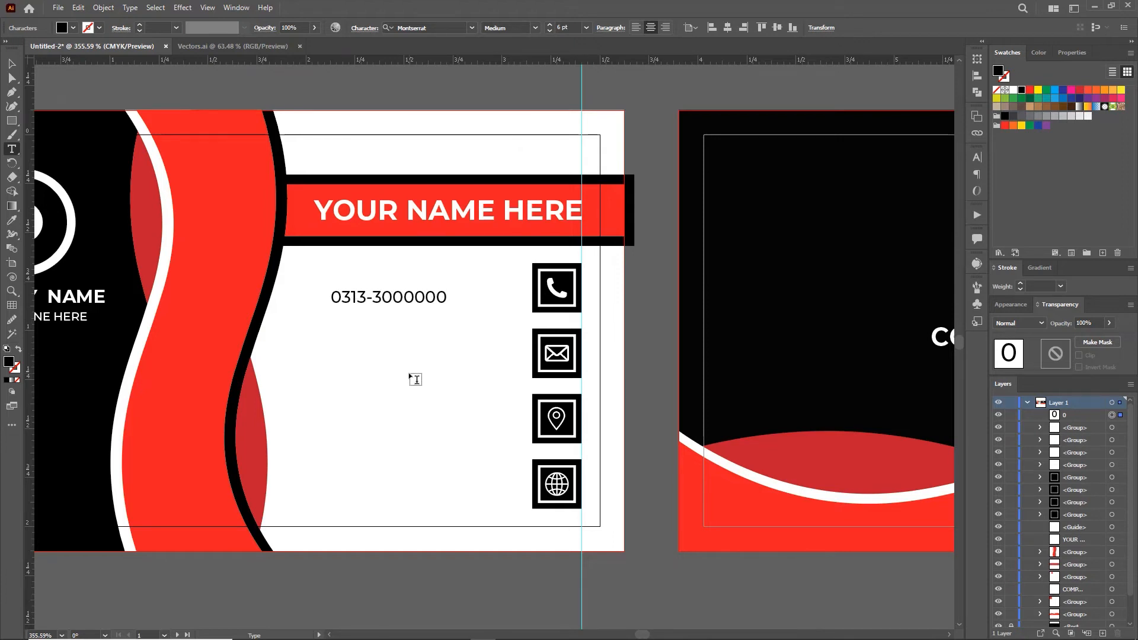
Step: Duplicate the number onto a second line and move the text beside the phone badge
key(ctrl+a)
key(ctrl+c)
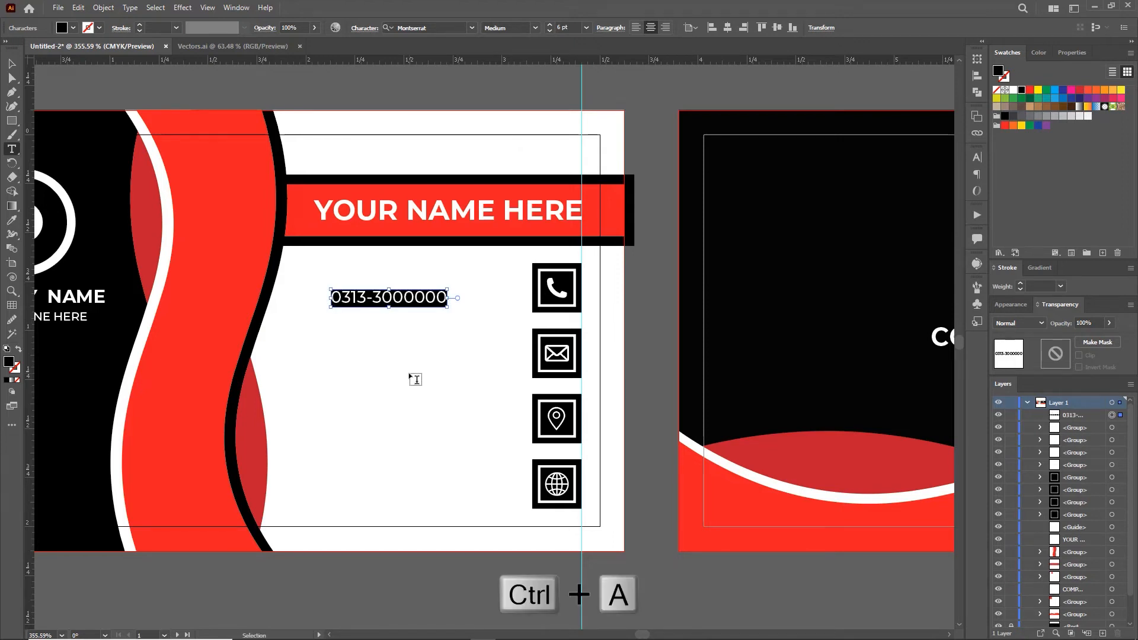
click(444, 295)
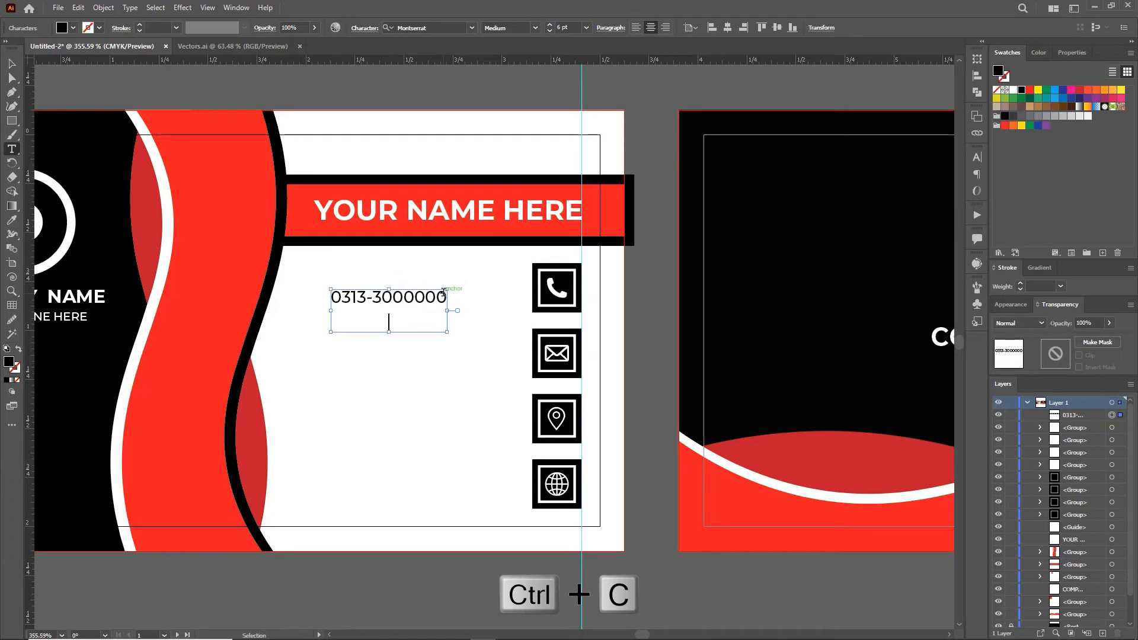
key(ctrl+v)
key(ctrl+a)
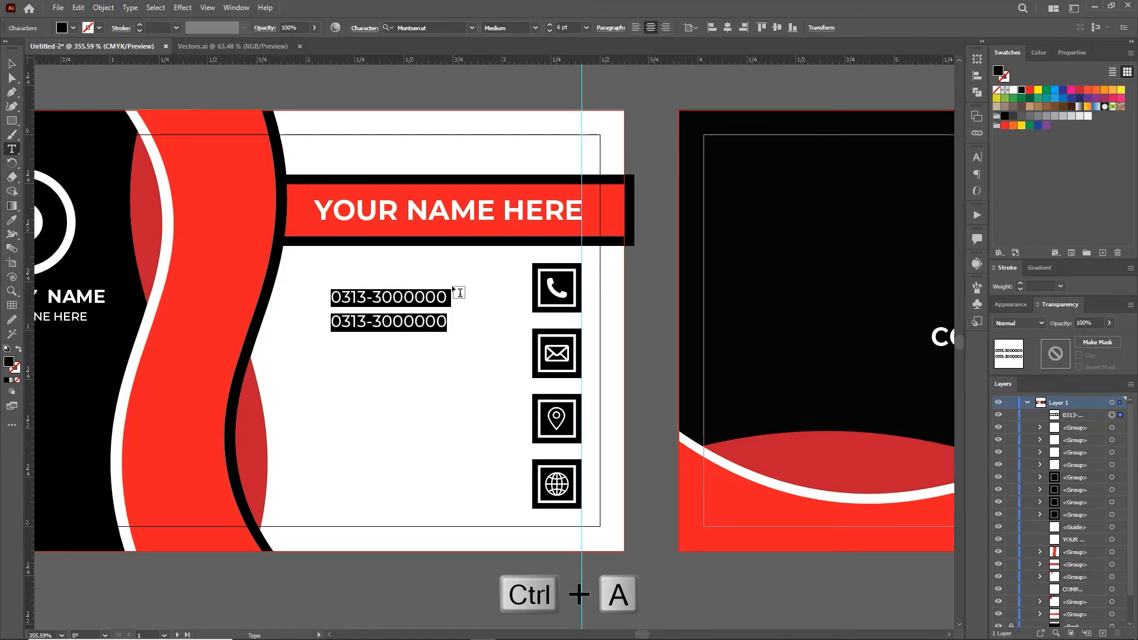
click(12, 64)
drag(398, 304, 478, 348)
Step: Repeat the text copies down the column and set both lines beside the mail badge to the sample email
key(ctrl+d)
key(ctrl+d)
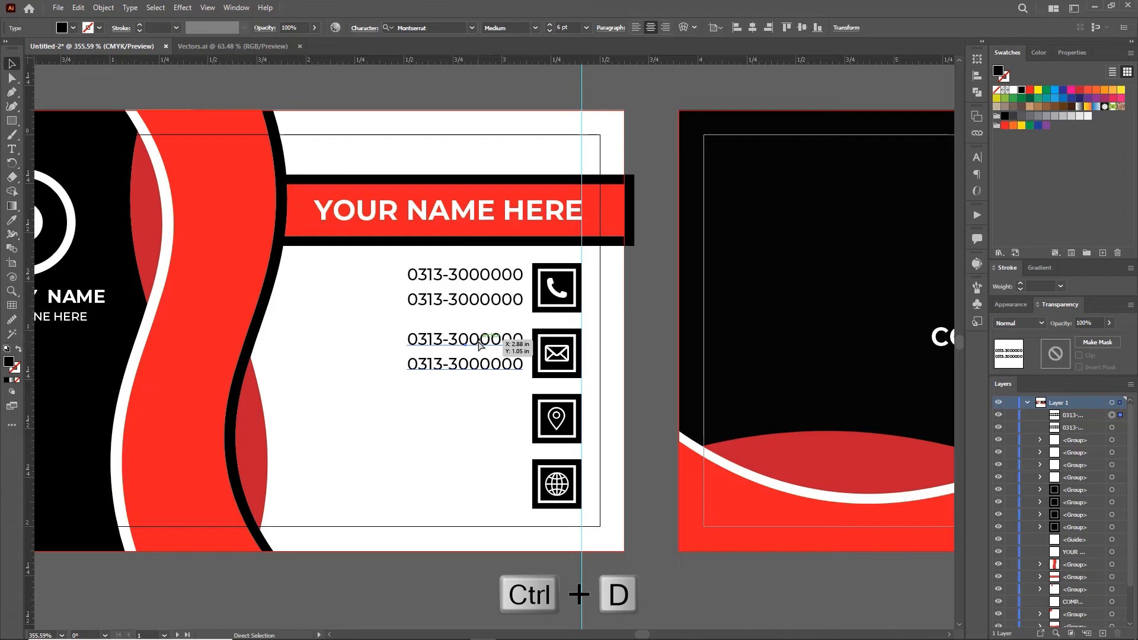
key(t)
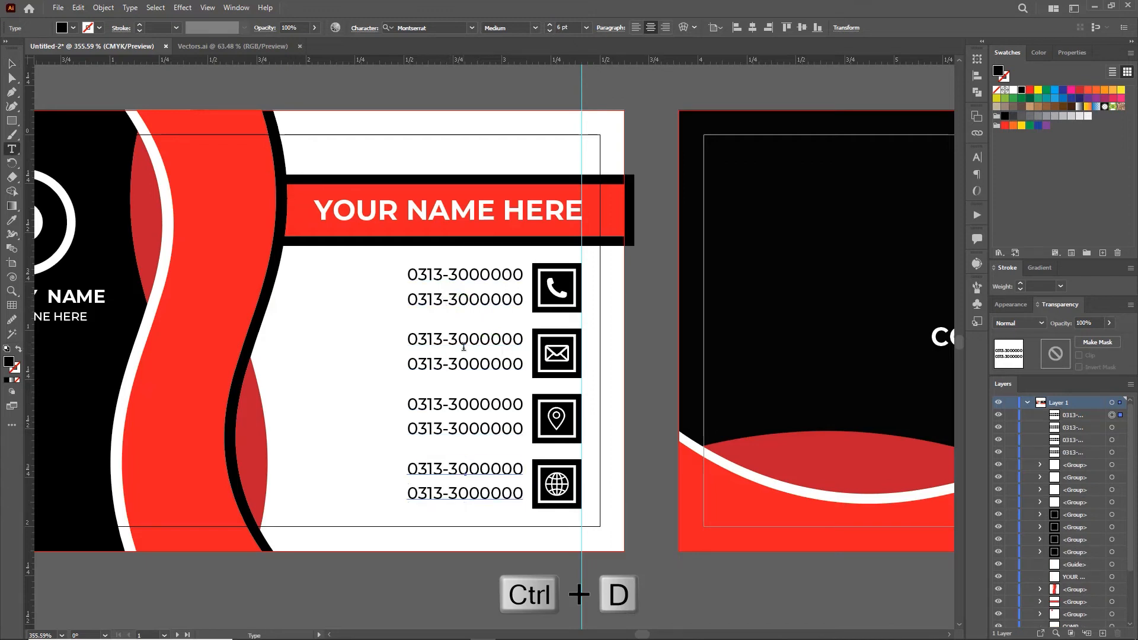
triple_click(412, 339)
text(SA)
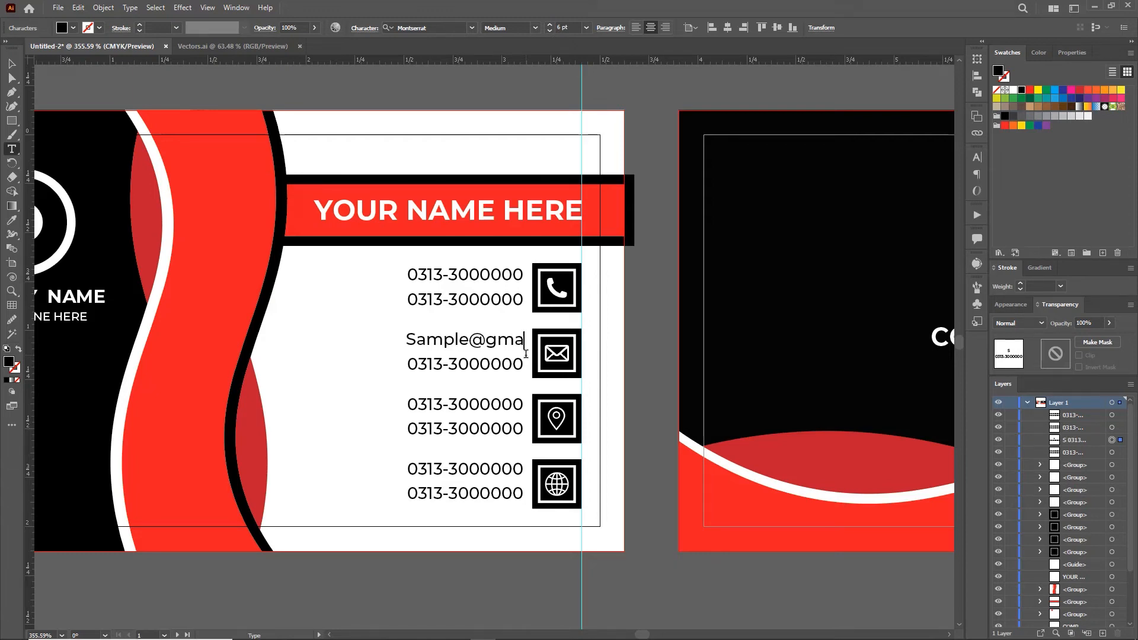
text(om)
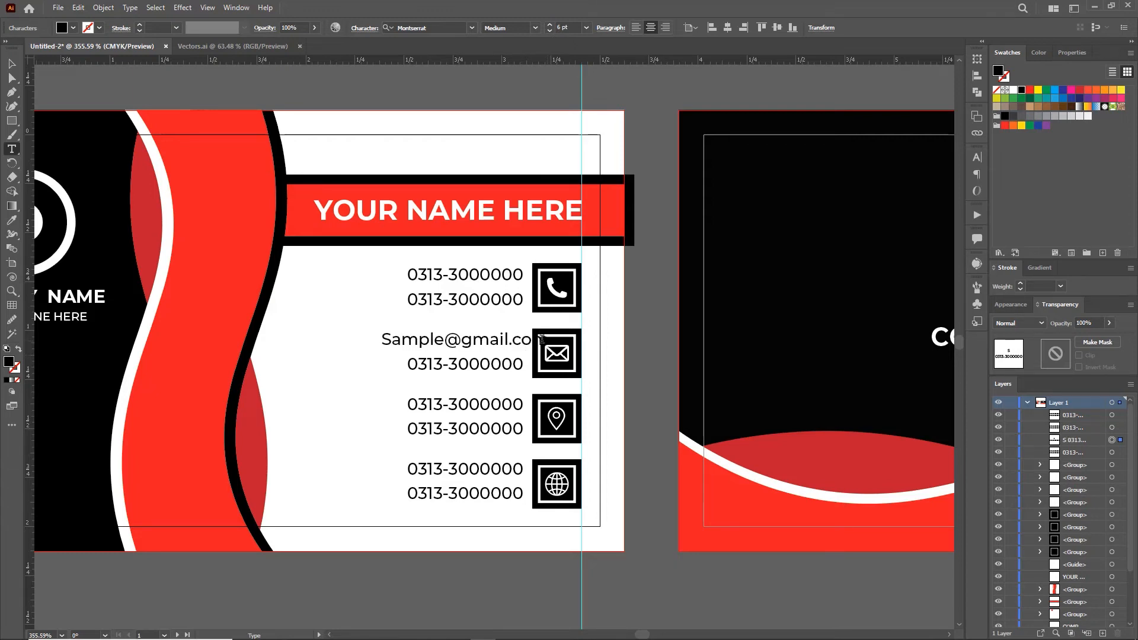
triple_click(388, 341)
key(ctrl+c)
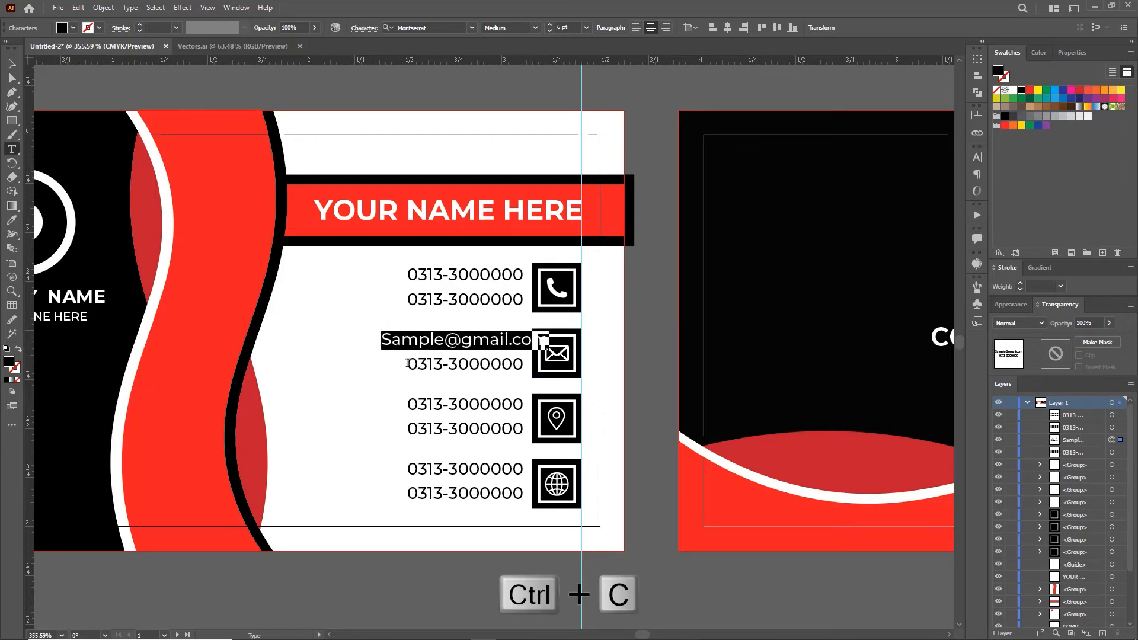
drag(408, 363, 530, 372)
key(ctrl+v)
key(Escape)
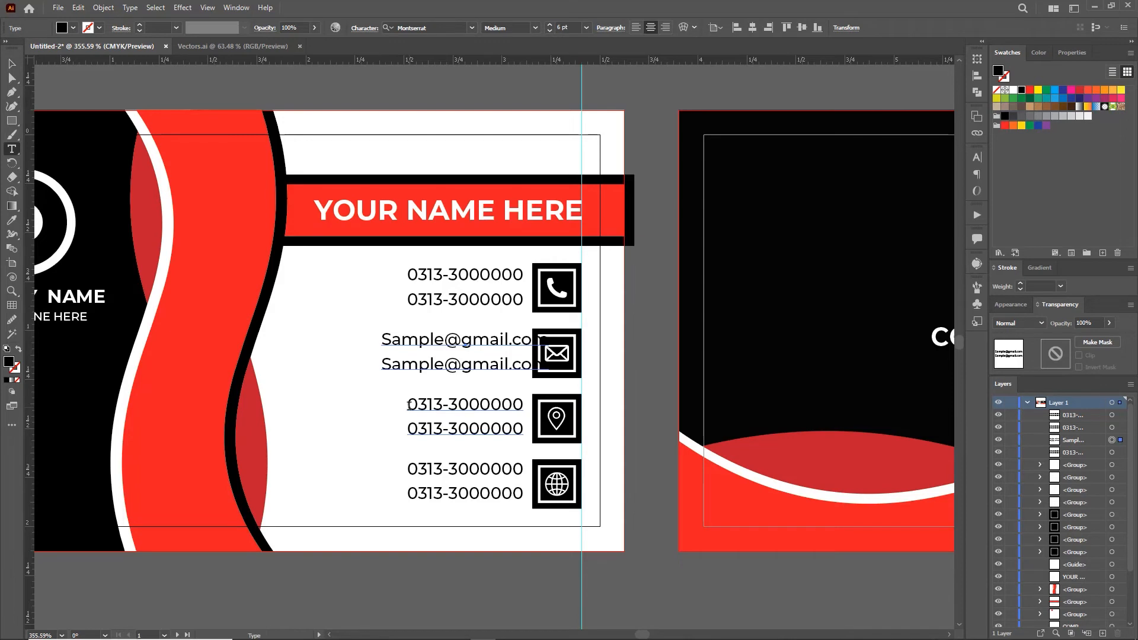
Step: Set both lines beside the location badge to 'Your Address Here'
triple_click(409, 405)
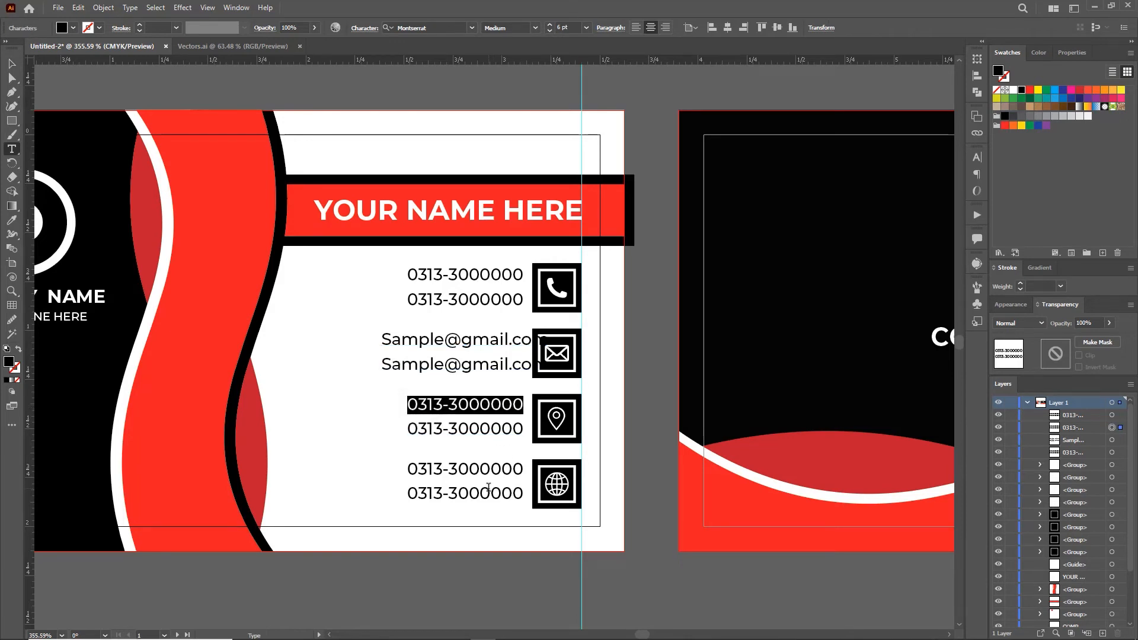
text(Your Address)
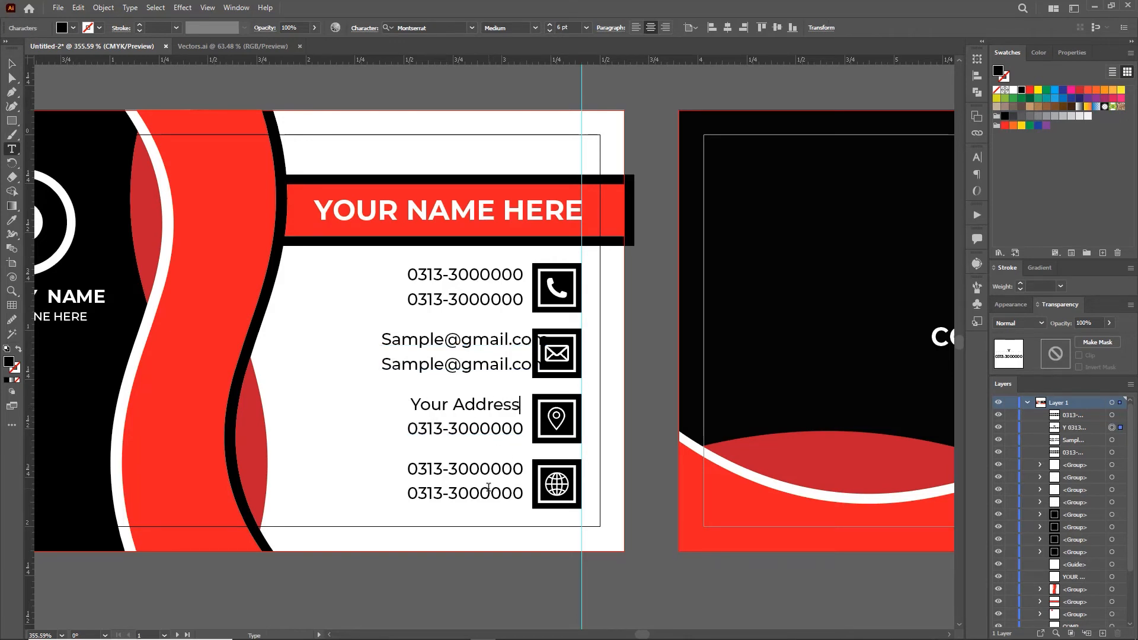
text( Here)
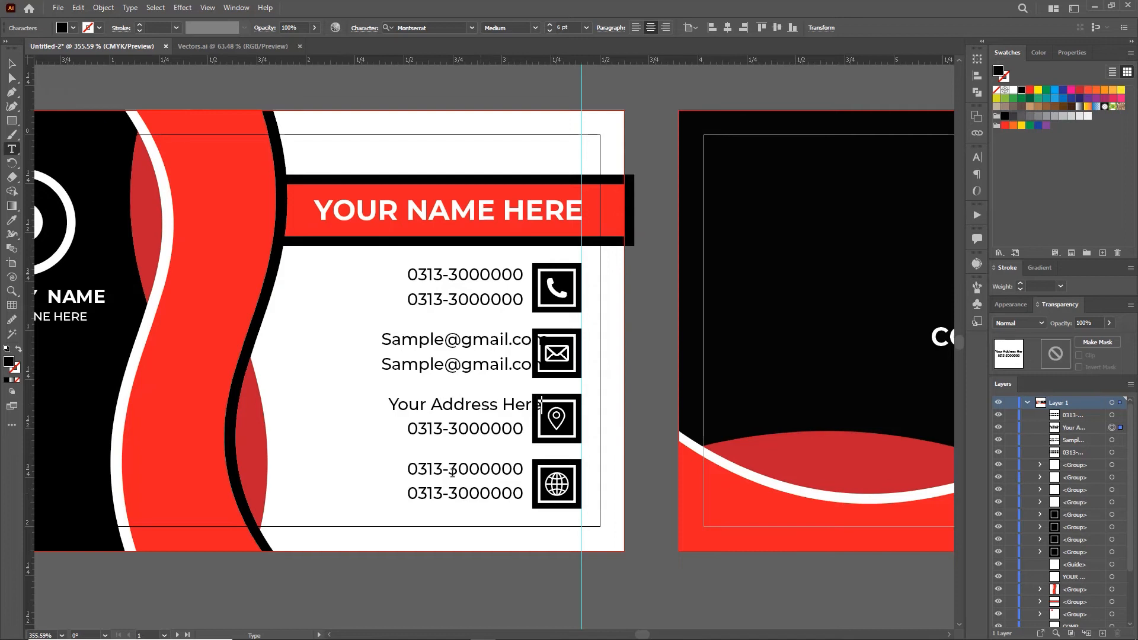
triple_click(391, 404)
key(ctrl+c)
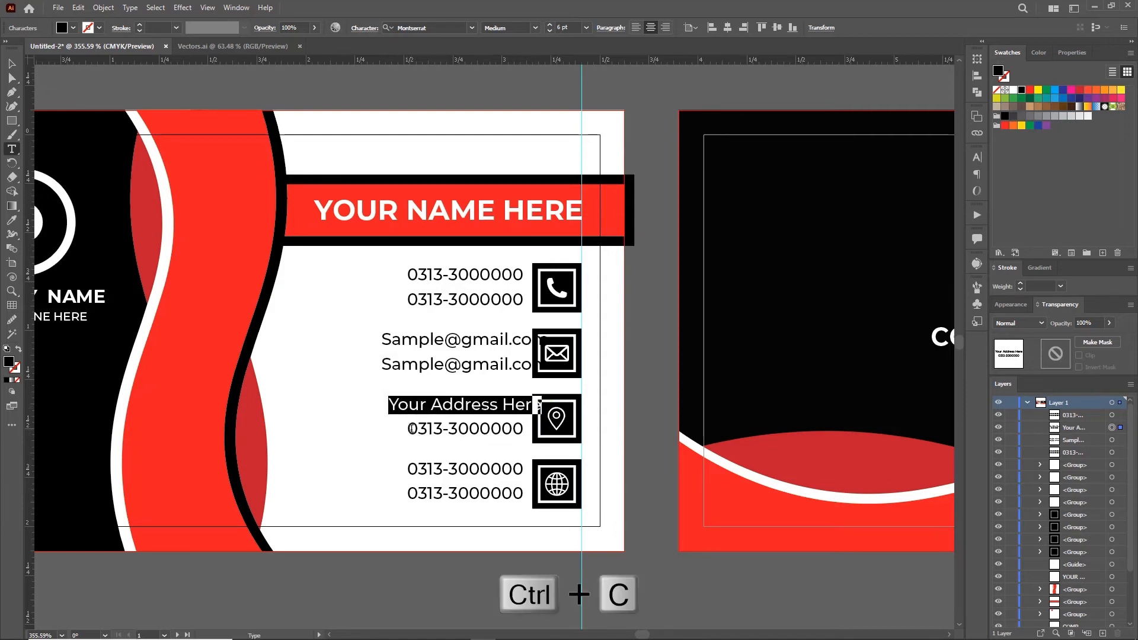
triple_click(409, 426)
key(ctrl+v)
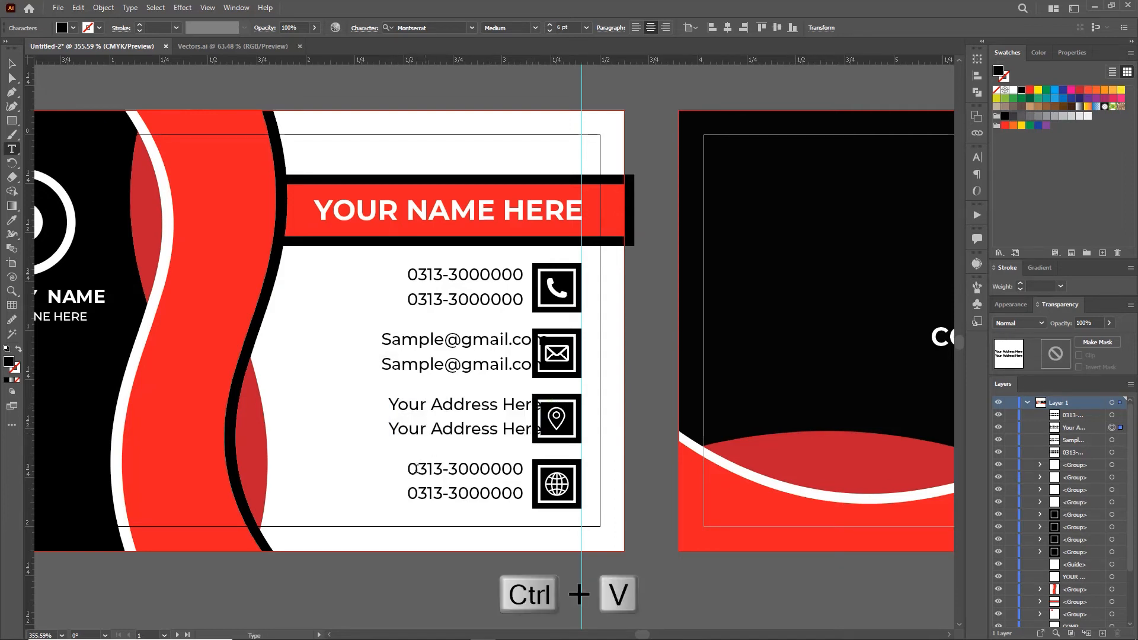
triple_click(439, 472)
text(www.sample.com)
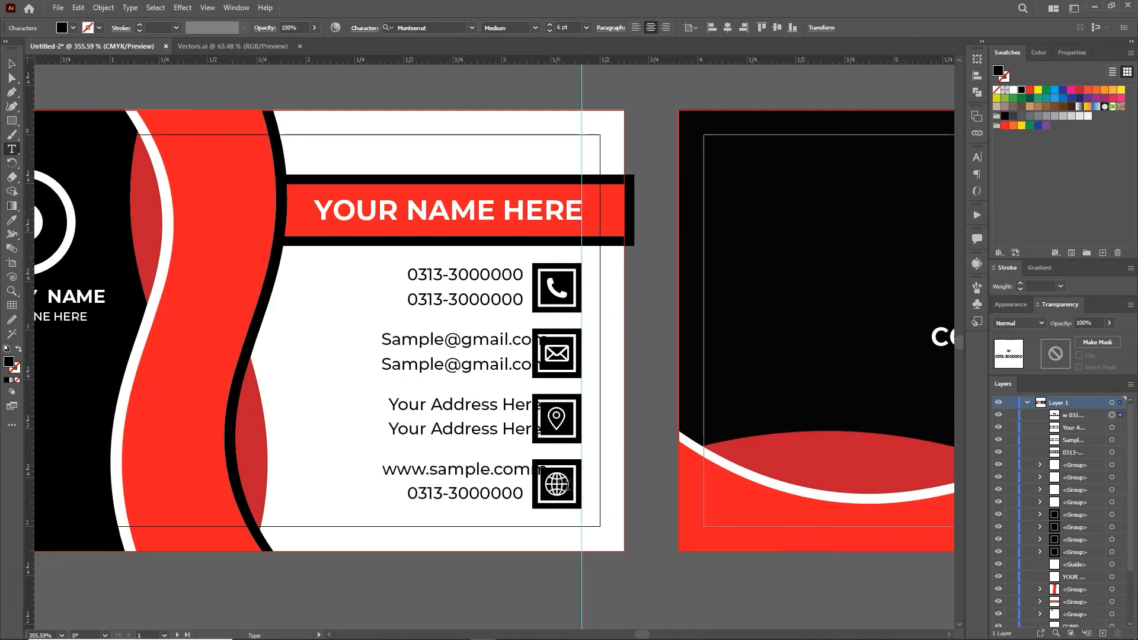
key(BackSpace)
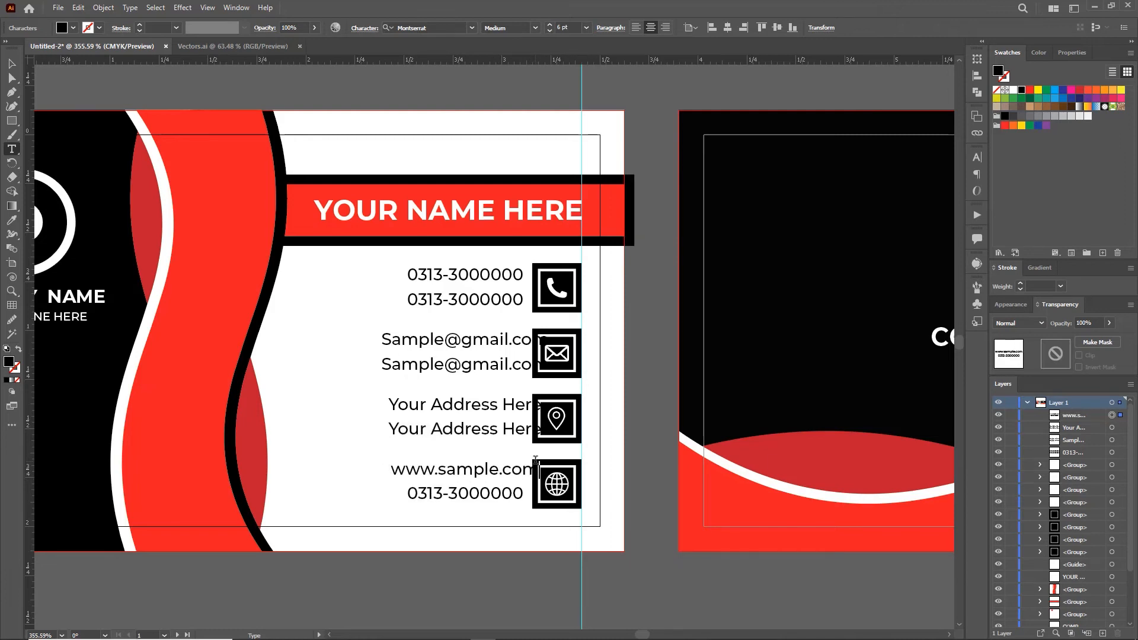
drag(532, 467, 369, 478)
key(ctrl+c)
drag(500, 511, 386, 510)
key(ctrl+v)
Step: Right-align the four contact text blocks, nudge them left, and zoom out to both card faces
click(10, 68)
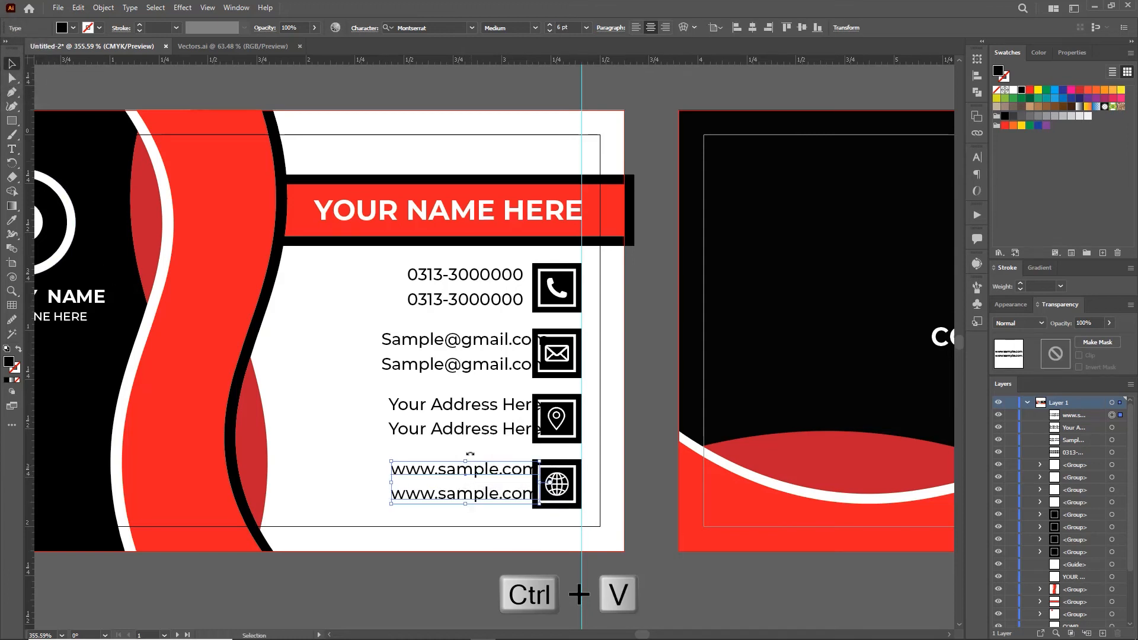
shift+click(456, 429)
shift+click(456, 361)
shift+click(464, 296)
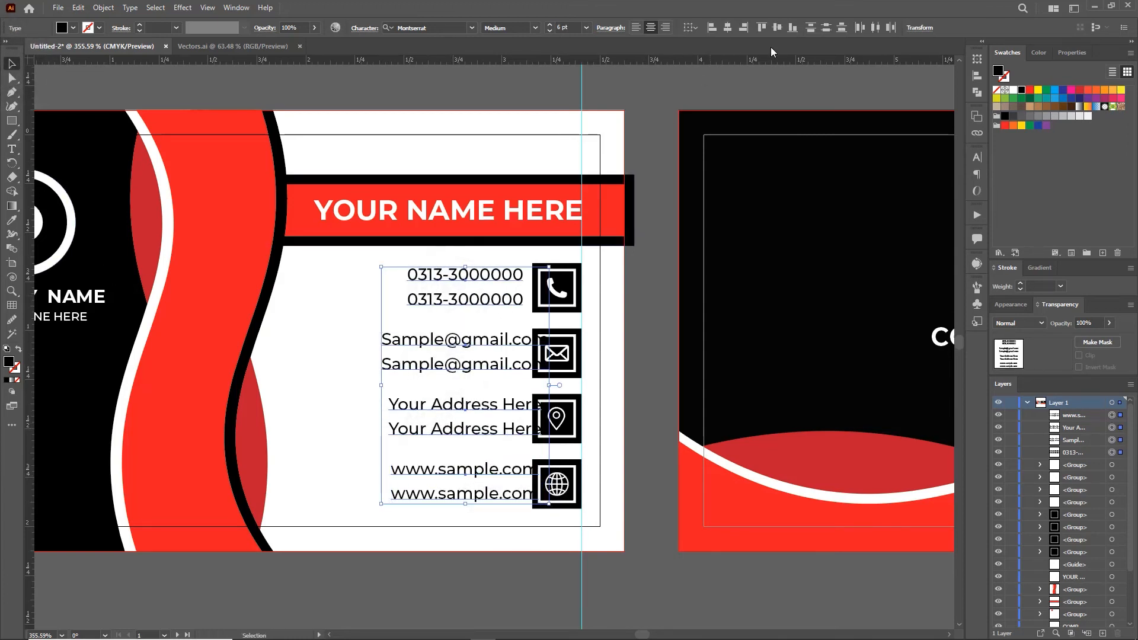
click(744, 27)
drag(476, 300, 457, 301)
key(z)
drag(527, 320, 428, 265)
click(476, 161)
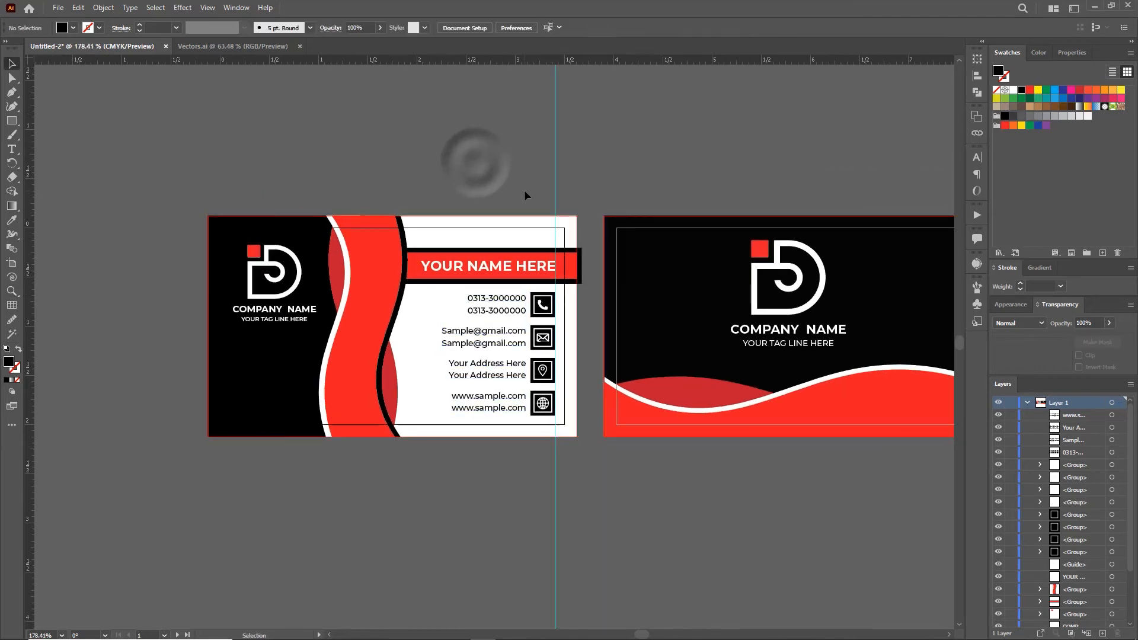
Step: Bring the QR code from the other document onto the front card and shrink it to about 0.55 in
click(253, 47)
drag(322, 450, 200, 415)
drag(176, 371, 399, 308)
drag(536, 175, 130, 318)
Step: Draw a white square behind the QR code, with the code arranged in front of it
key(m)
drag(97, 279, 167, 349)
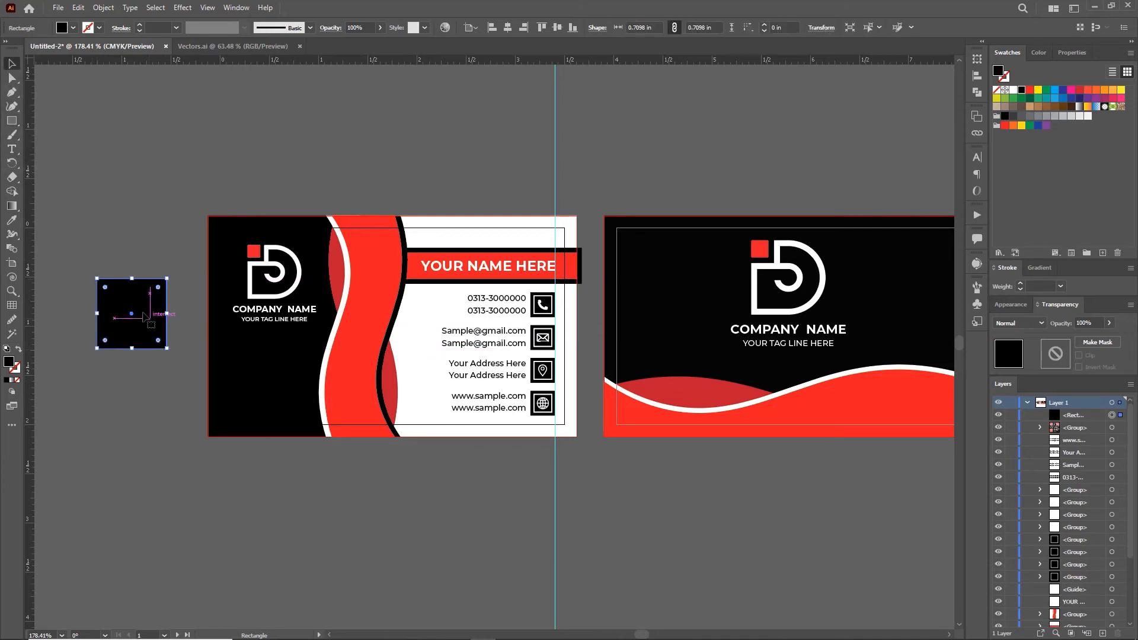
drag(134, 301, 122, 369)
right_click(124, 302)
mouse_move(225, 445)
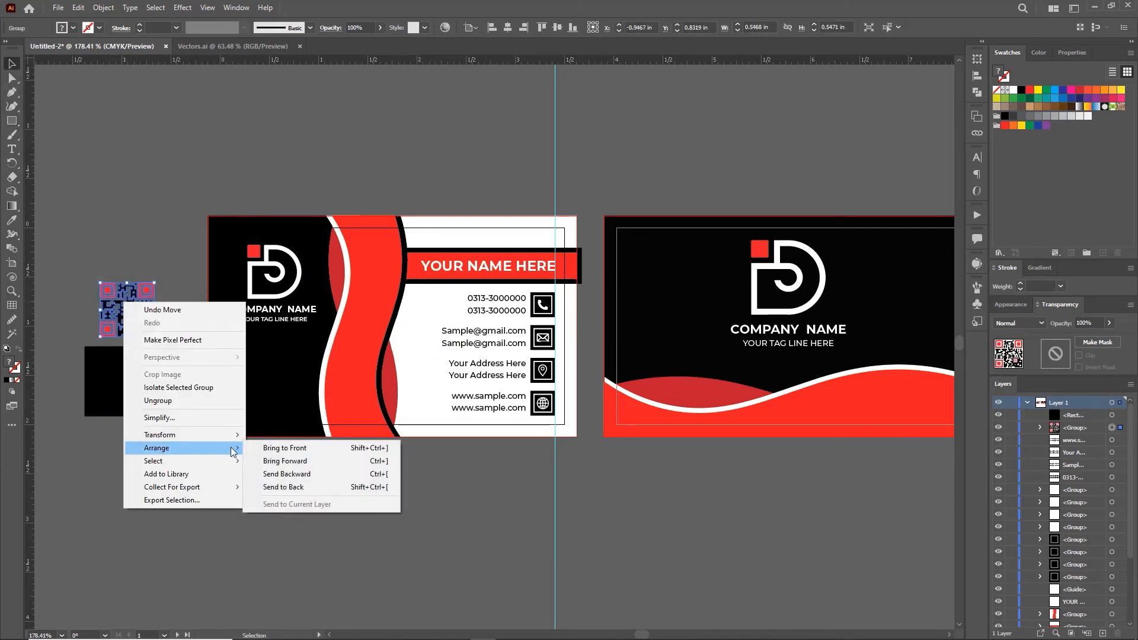
click(274, 447)
drag(126, 311, 117, 376)
click(146, 411)
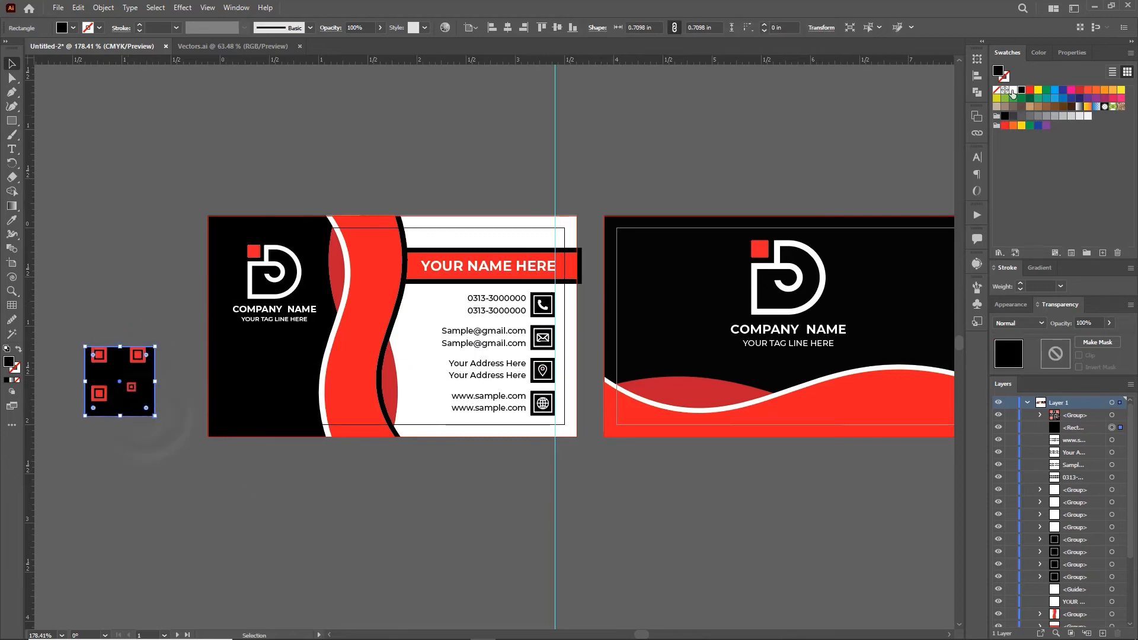
click(1013, 90)
Step: Centre the QR code on the white square, enlarge it slightly, and group them with Ctrl+G
drag(125, 320, 114, 365)
click(507, 27)
click(557, 27)
drag(147, 318, 375, 446)
click(119, 365)
key(ctrl+g)
Step: Scale the QR block to 0.55 in and centre it horizontally under the logo
key(z)
key(v)
drag(428, 261, 419, 283)
key(z)
drag(446, 385, 349, 379)
drag(515, 400, 381, 416)
key(v)
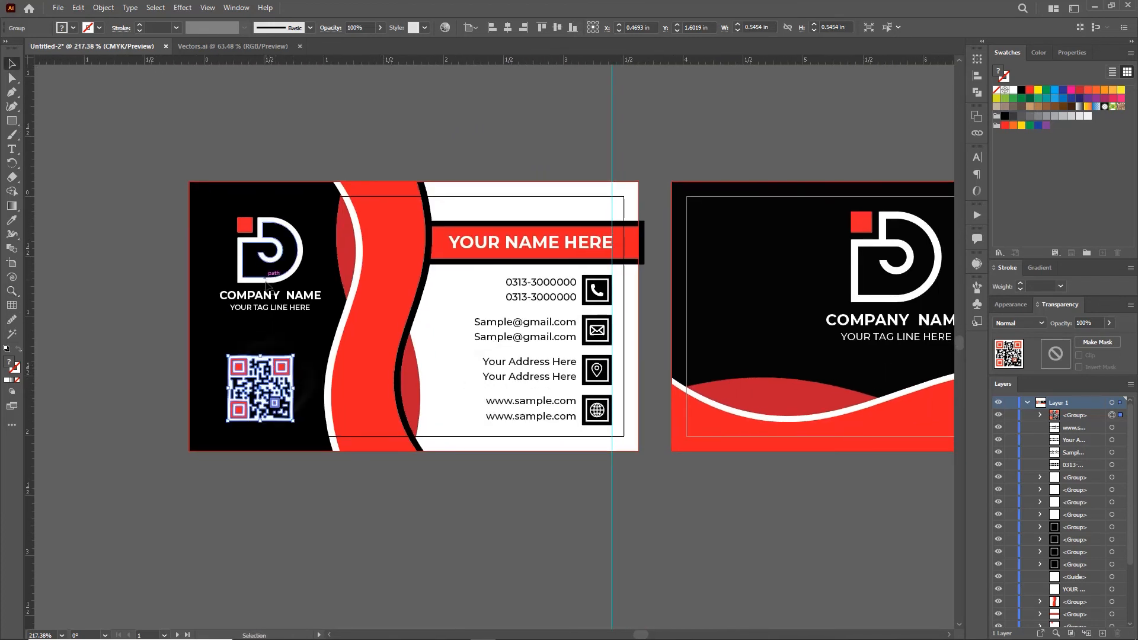
shift+click(270, 255)
click(397, 27)
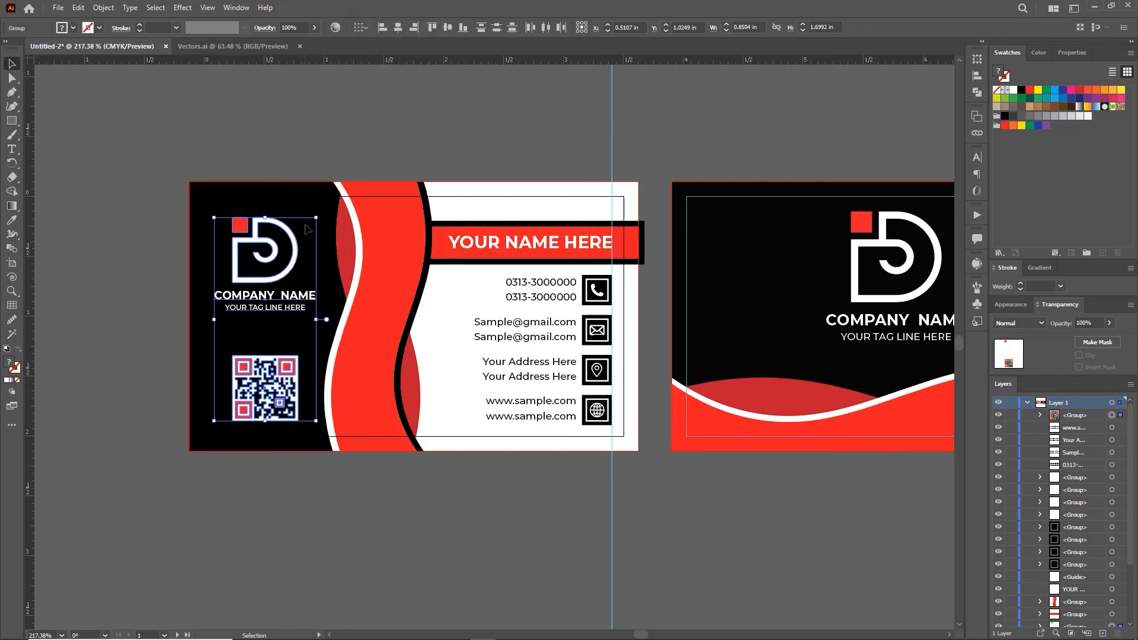
Step: Switch to Trim View, nudge the logo and QR code right, then raise the QR code slightly
click(207, 7)
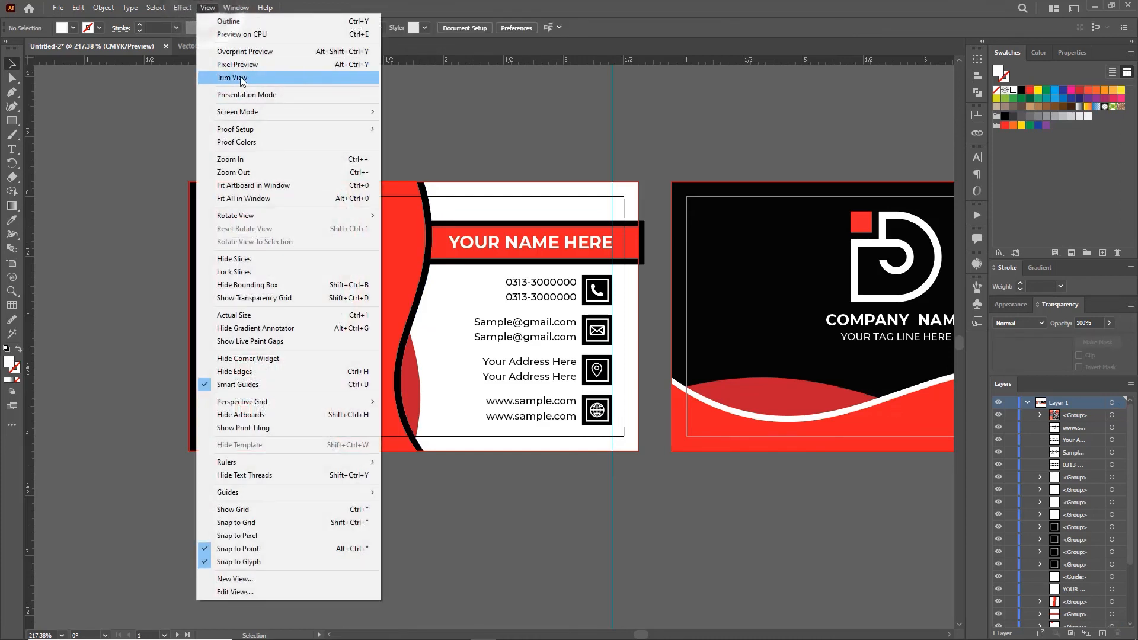
click(240, 73)
shift+click(279, 403)
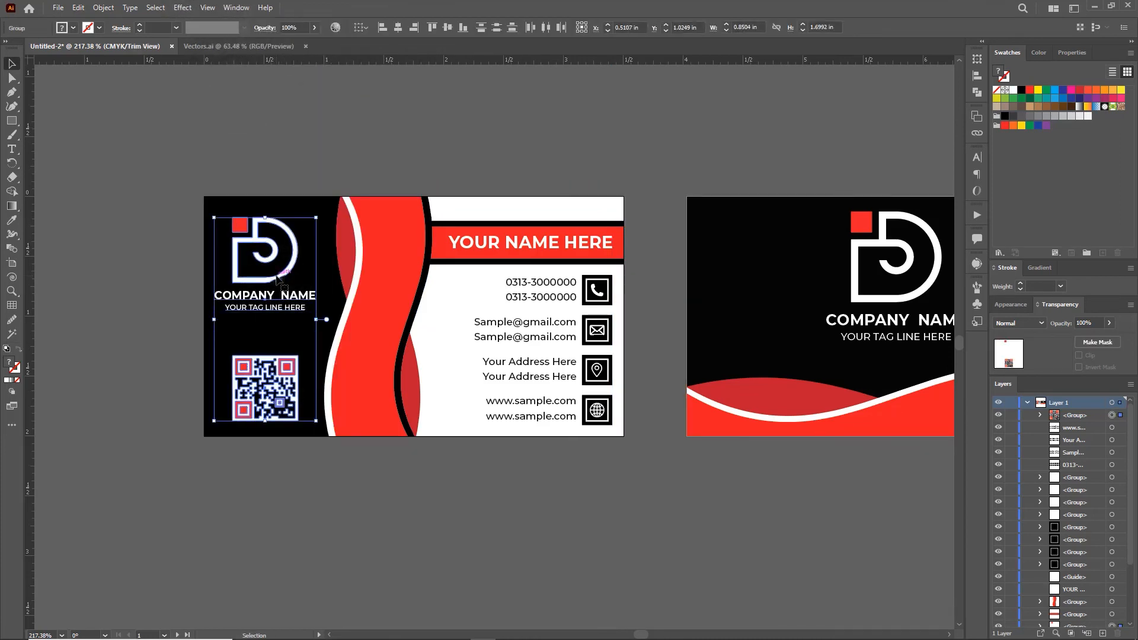
drag(276, 279, 282, 279)
click(291, 147)
drag(268, 377, 268, 367)
click(337, 133)
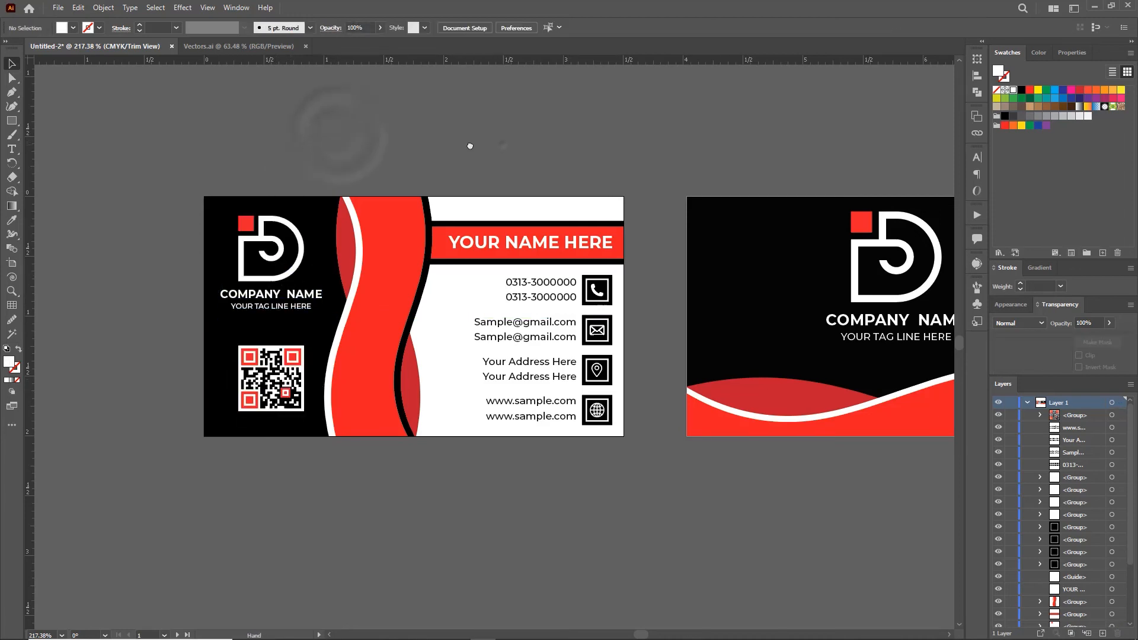
Step: Zoom out to show both cards and open the Save As dialog
drag(500, 146, 376, 168)
key(z)
drag(668, 424, 640, 398)
drag(640, 398, 614, 399)
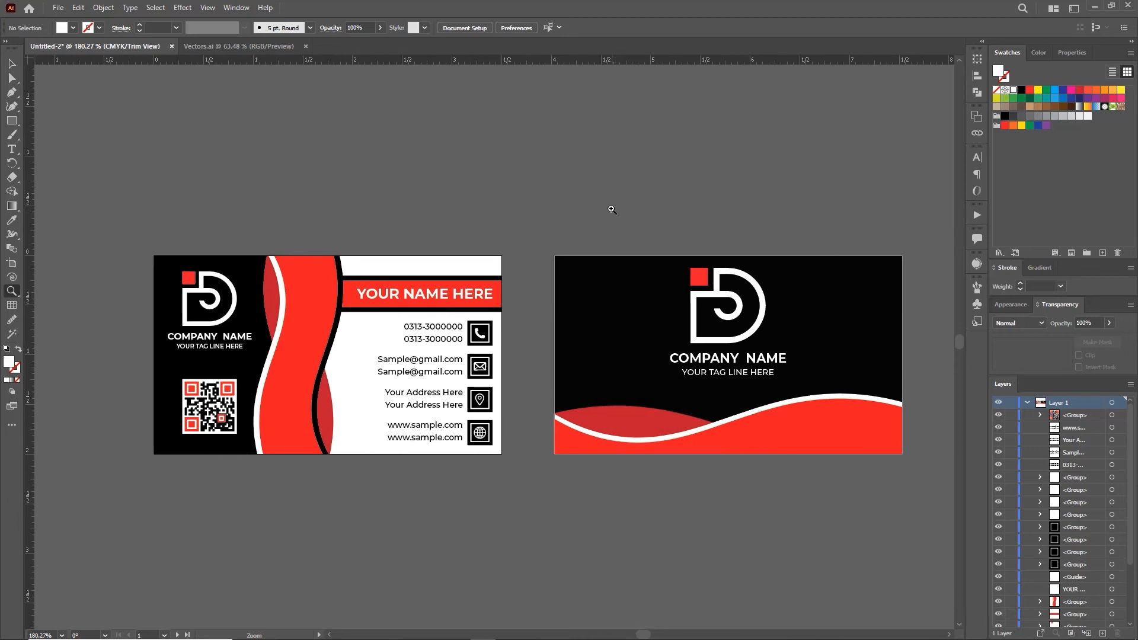
click(56, 8)
click(105, 129)
Step: Save the document as 'Visiting Card' in the Source File folder with default Illustrator options
click(272, 29)
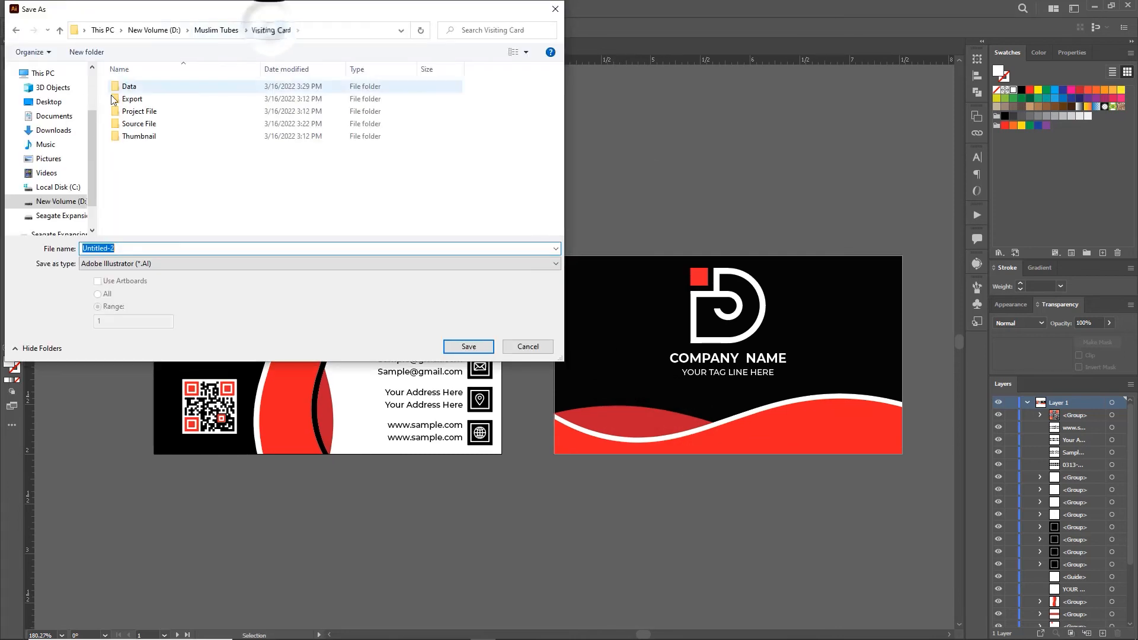
double_click(141, 123)
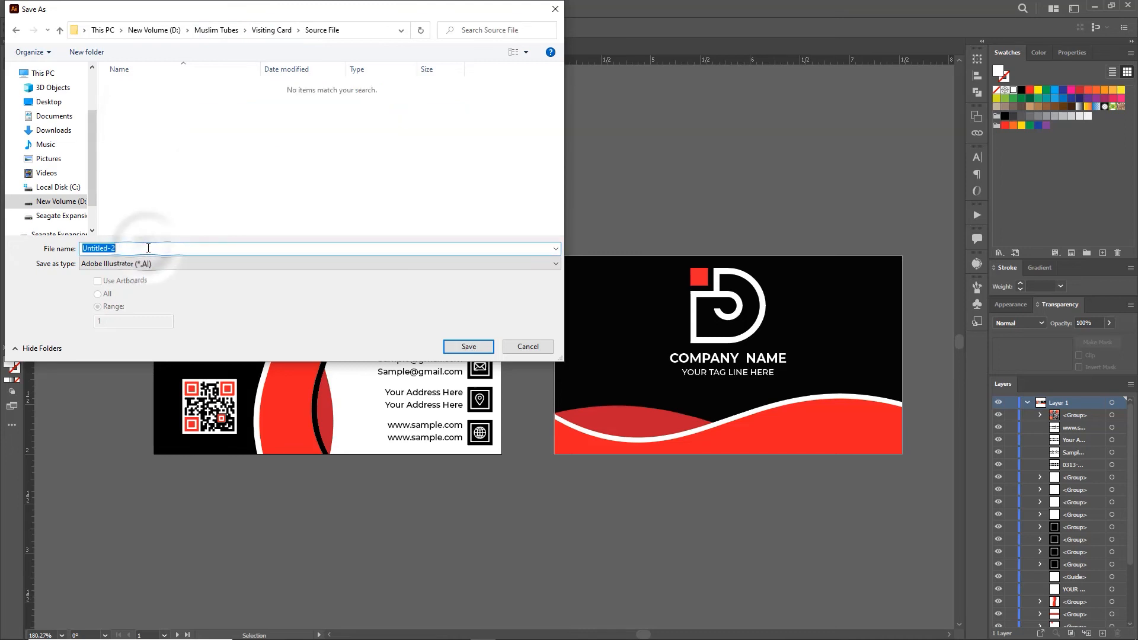
click(148, 248)
text(Visiting Card)
key(Return)
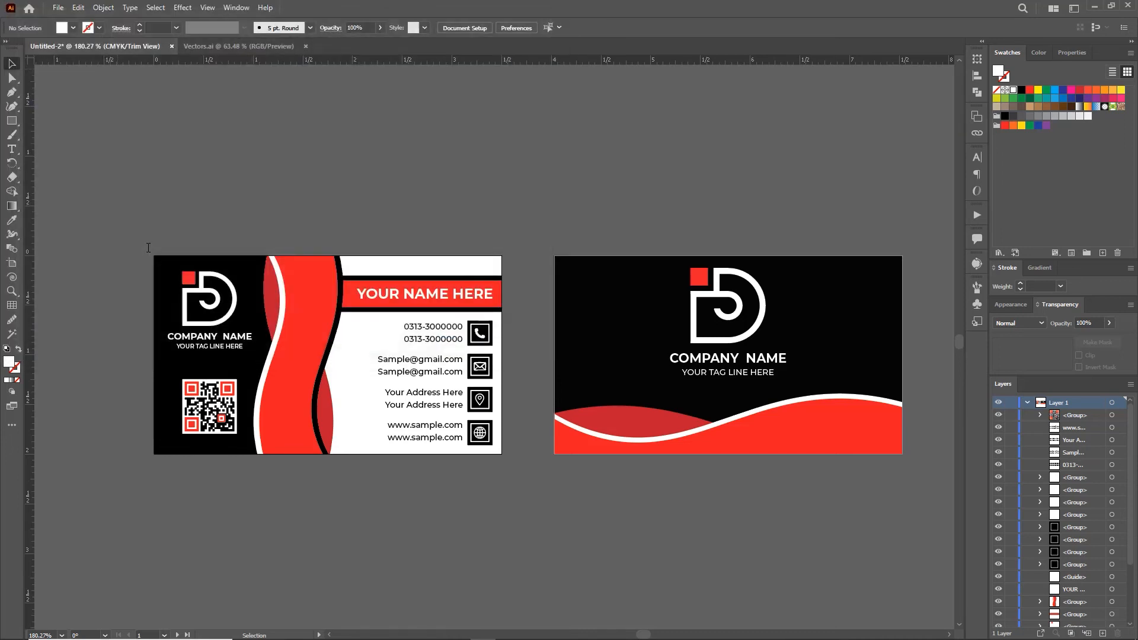
key(Return)
Step: Check the left card's objects, turn off Trim View, and delete the stray guide
click(60, 8)
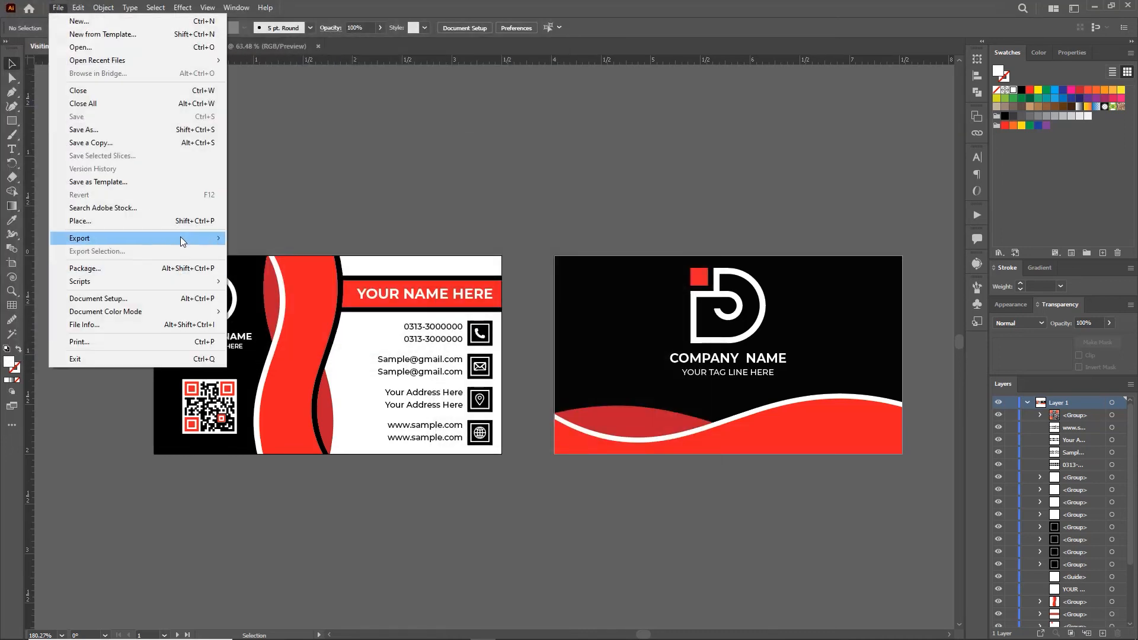
click(371, 175)
drag(154, 228, 494, 481)
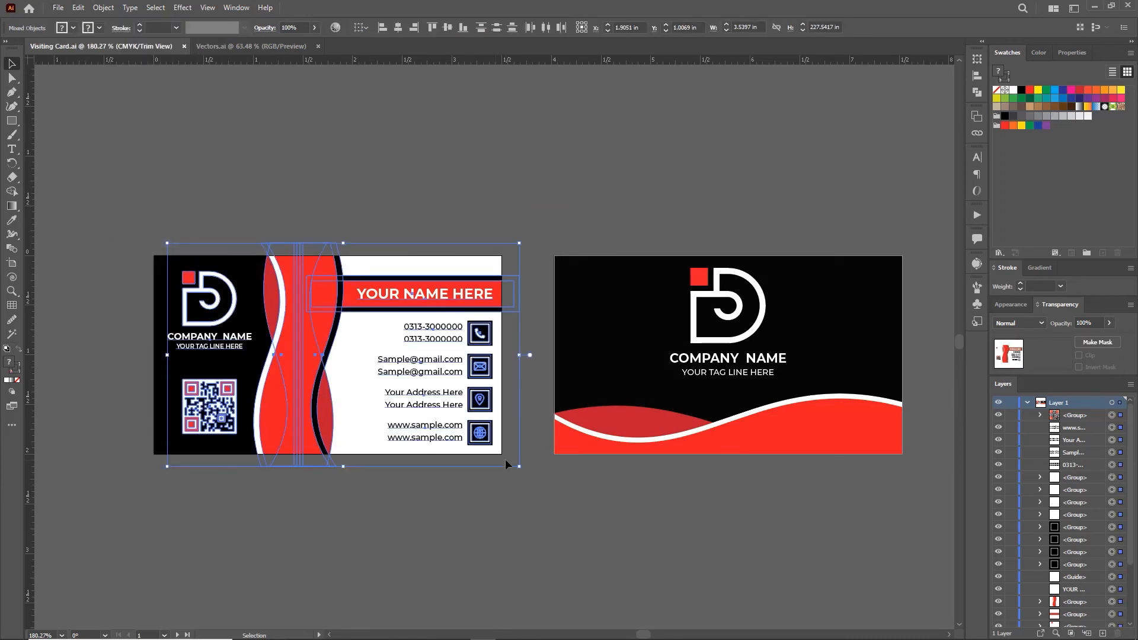
click(488, 189)
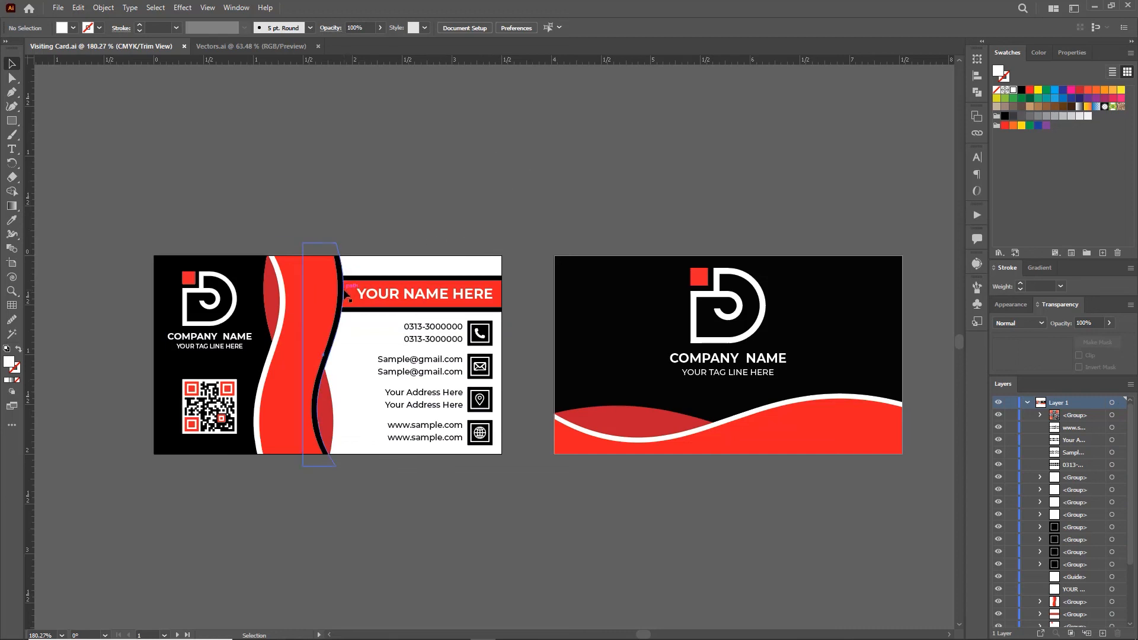
click(320, 289)
click(352, 289)
click(179, 223)
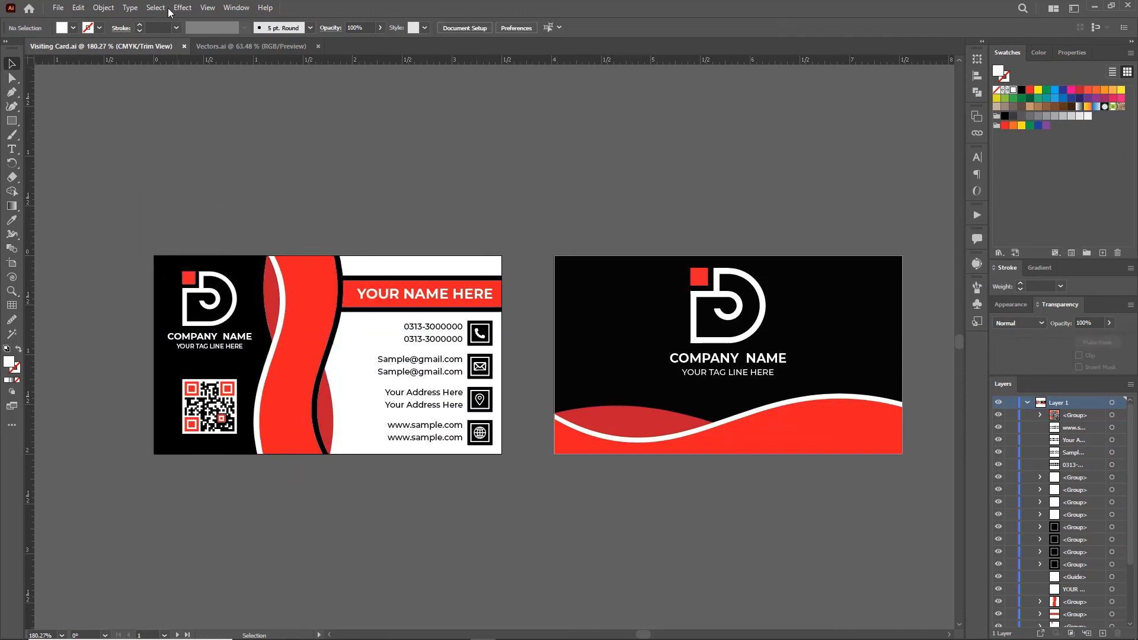
click(207, 7)
click(237, 77)
drag(581, 183, 582, 184)
key(Delete)
Step: Group the left card's objects and the right card's objects into separate groups
drag(78, 192, 526, 511)
key(ctrl+g)
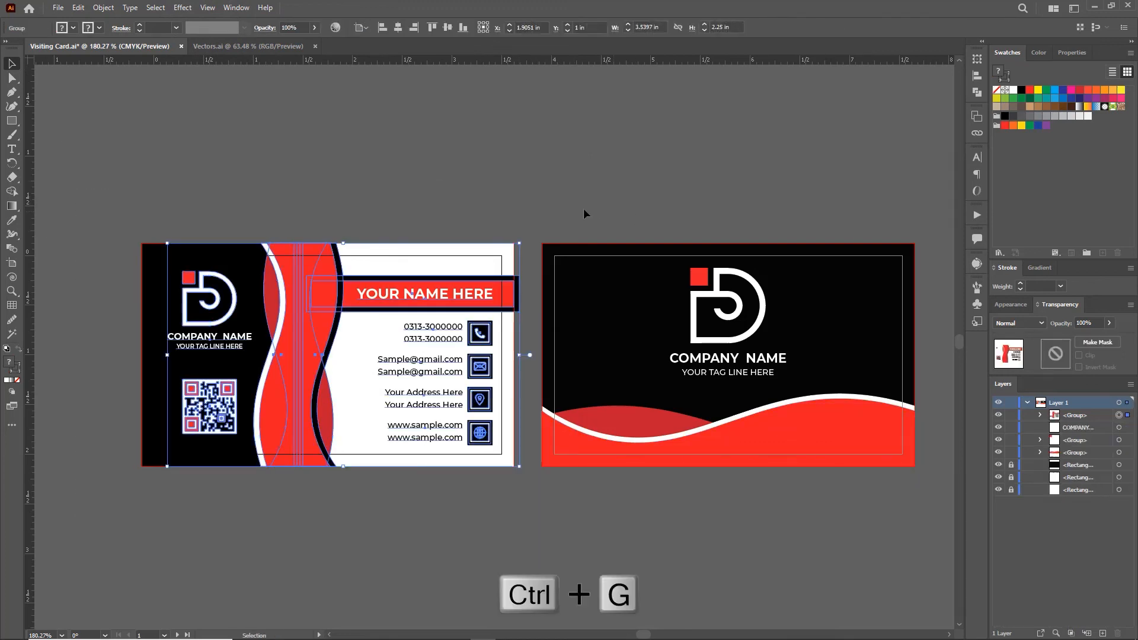
drag(818, 465, 919, 491)
key(ctrl+g)
click(515, 161)
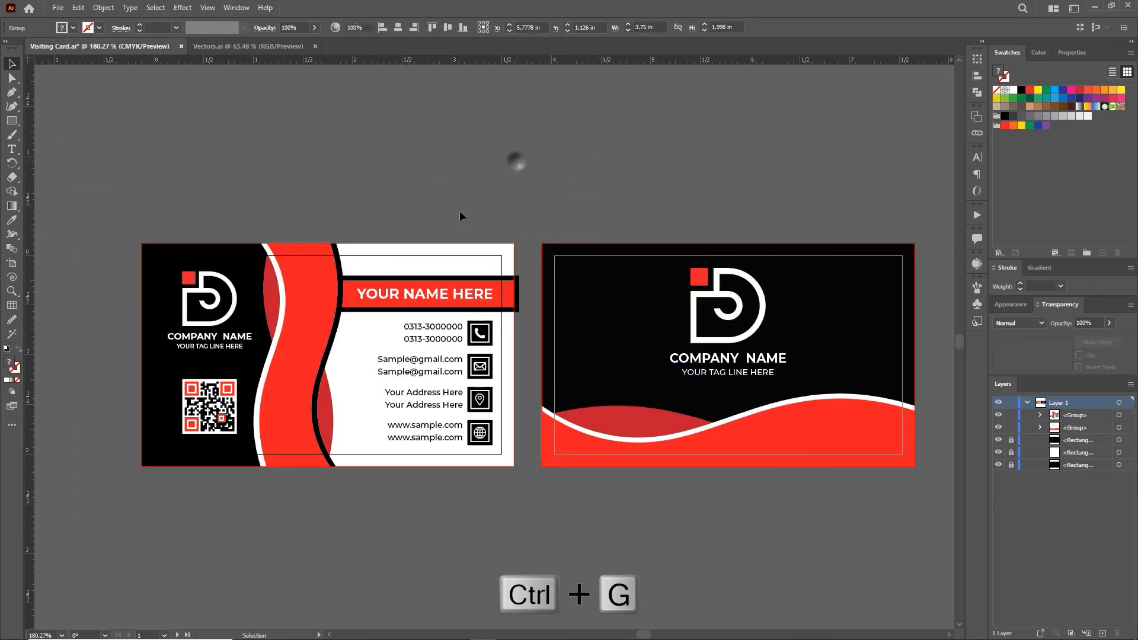
Step: Export all artboards as JPEG at High (300 ppi) resolution
click(57, 7)
click(293, 250)
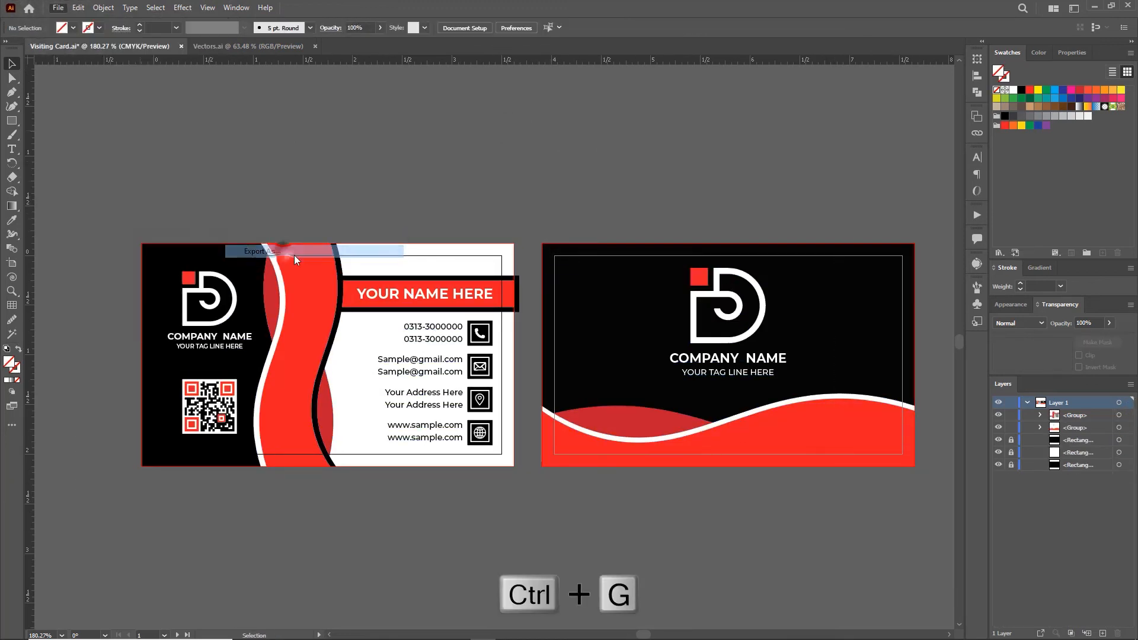
click(122, 282)
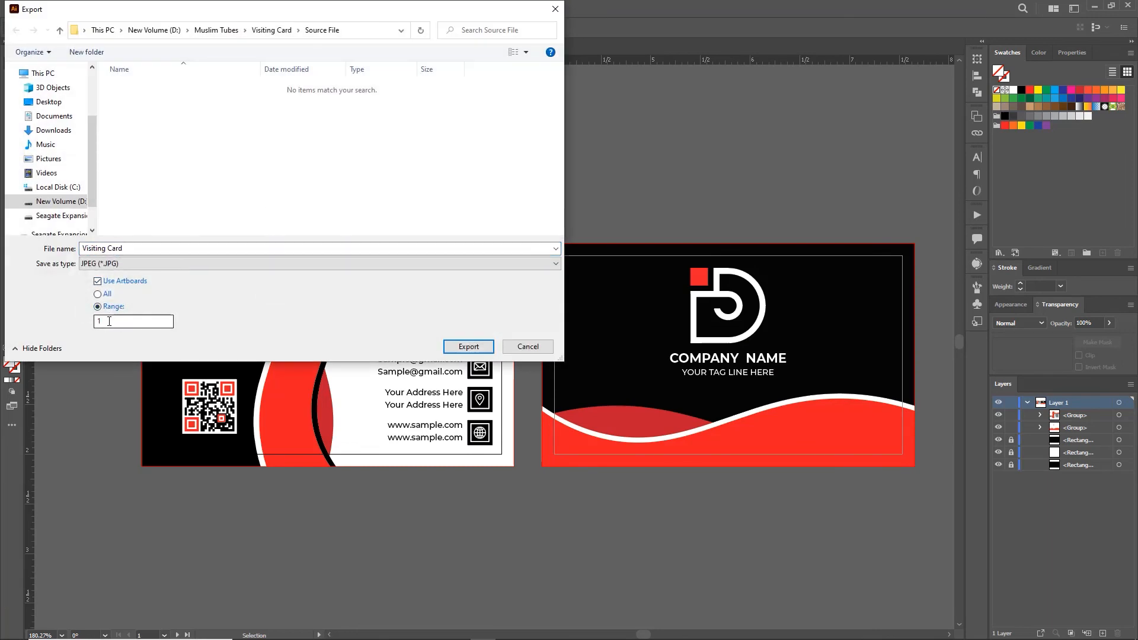
click(101, 297)
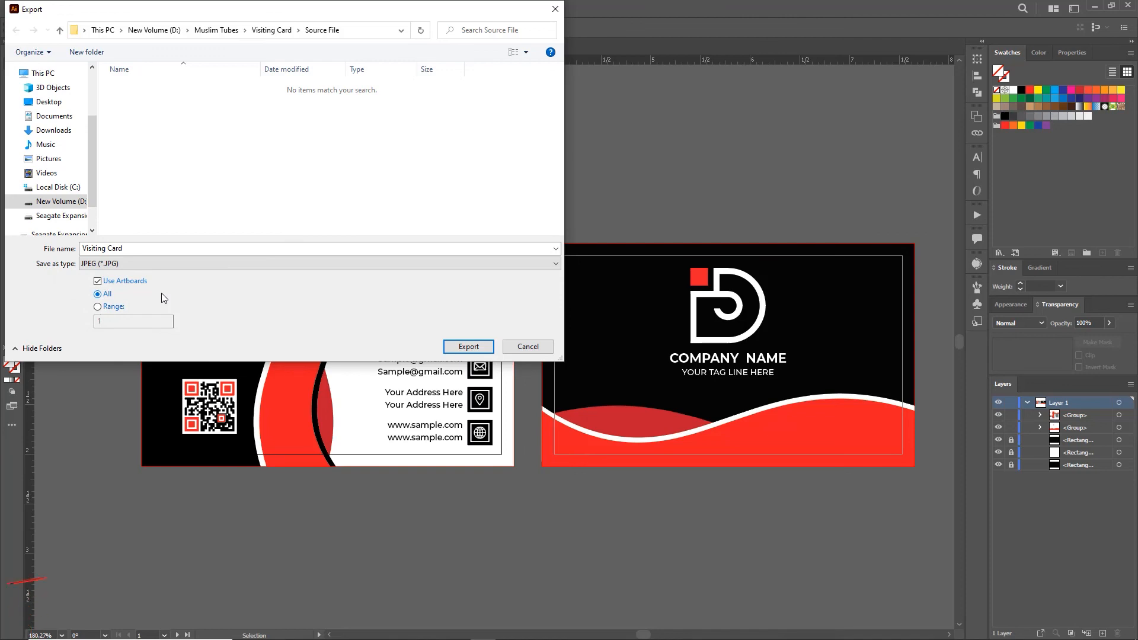
click(466, 346)
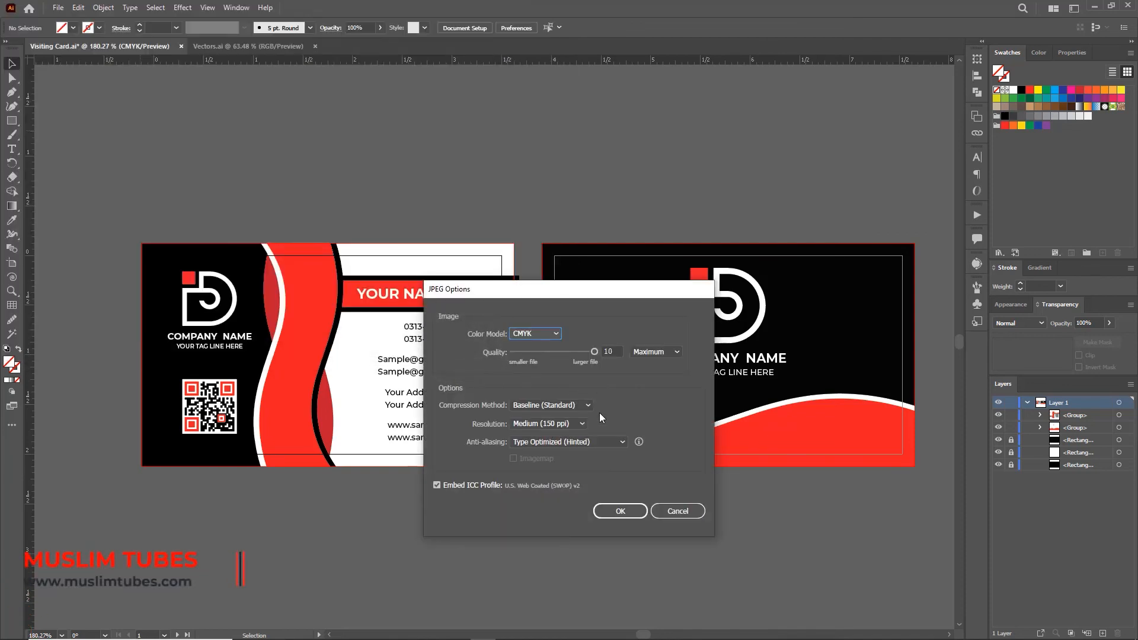
click(583, 424)
click(563, 501)
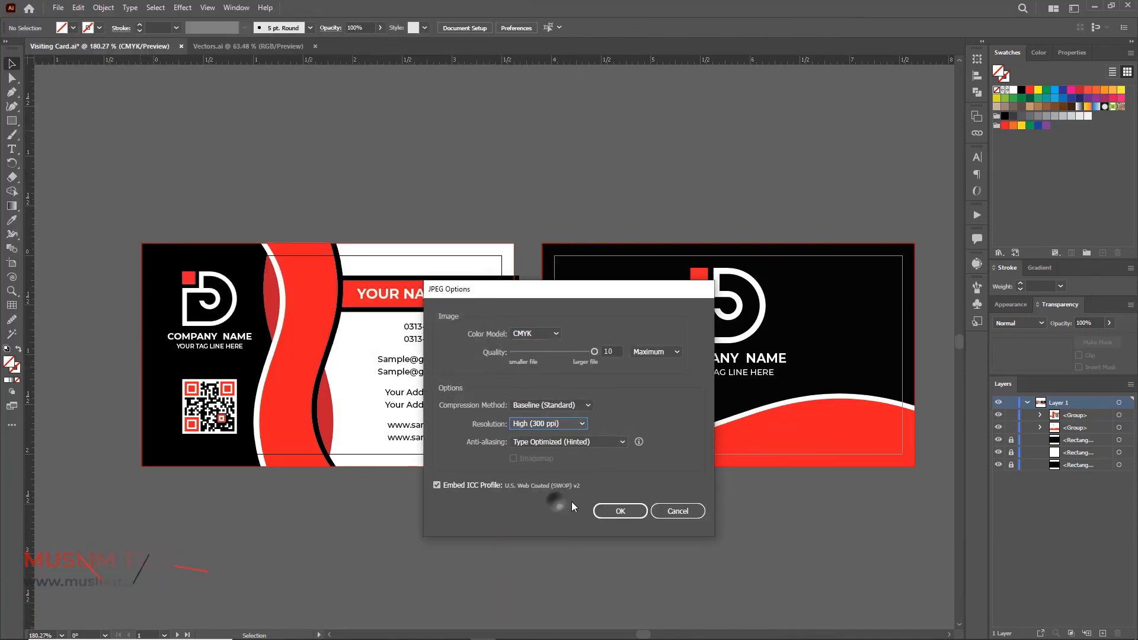
click(620, 511)
Step: Check the exported Visiting Card-01 image in the Source File folder
click(298, 633)
click(315, 376)
key(BackSpace)
double_click(386, 91)
click(432, 288)
click(325, 109)
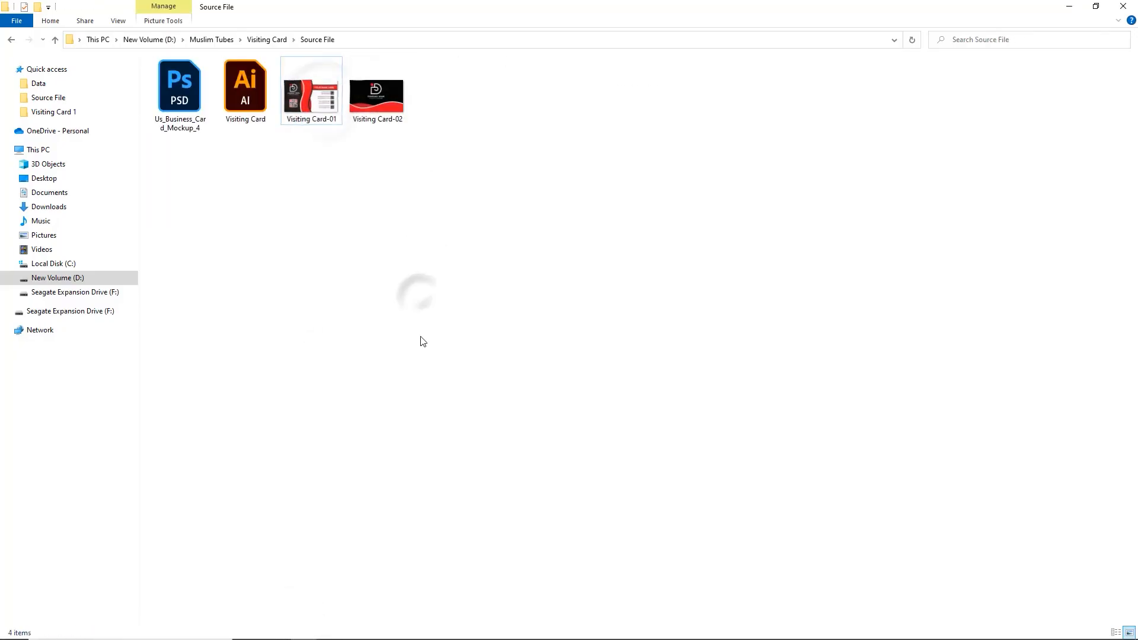
click(1068, 7)
Step: In the Photoshop mockup, open the top card layer's smart object for editing
click(455, 633)
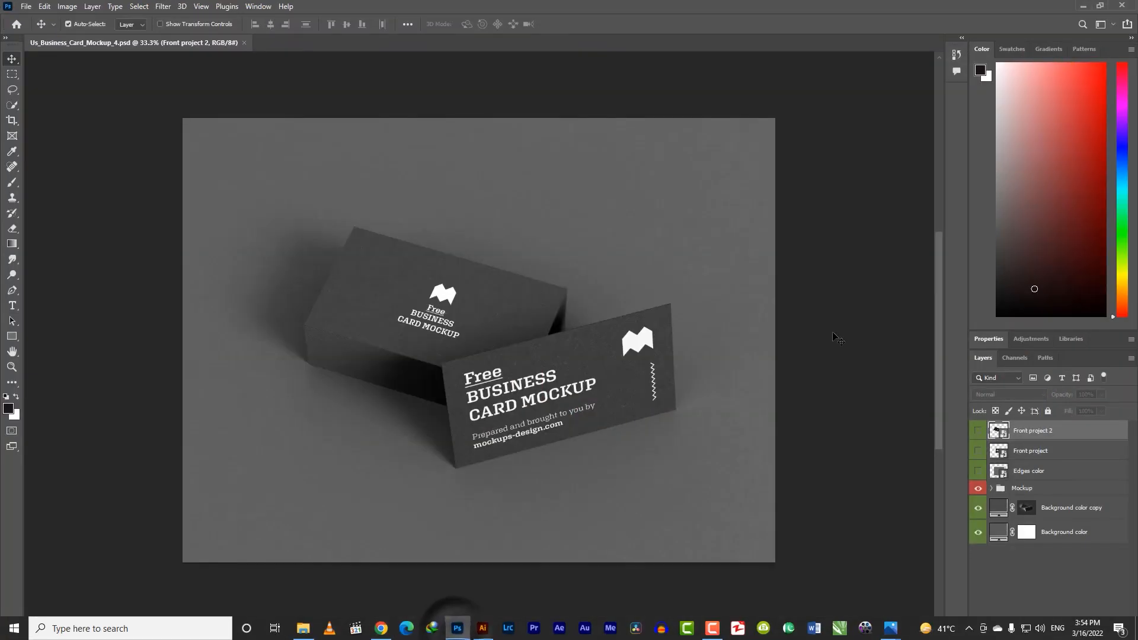
double_click(998, 431)
click(302, 628)
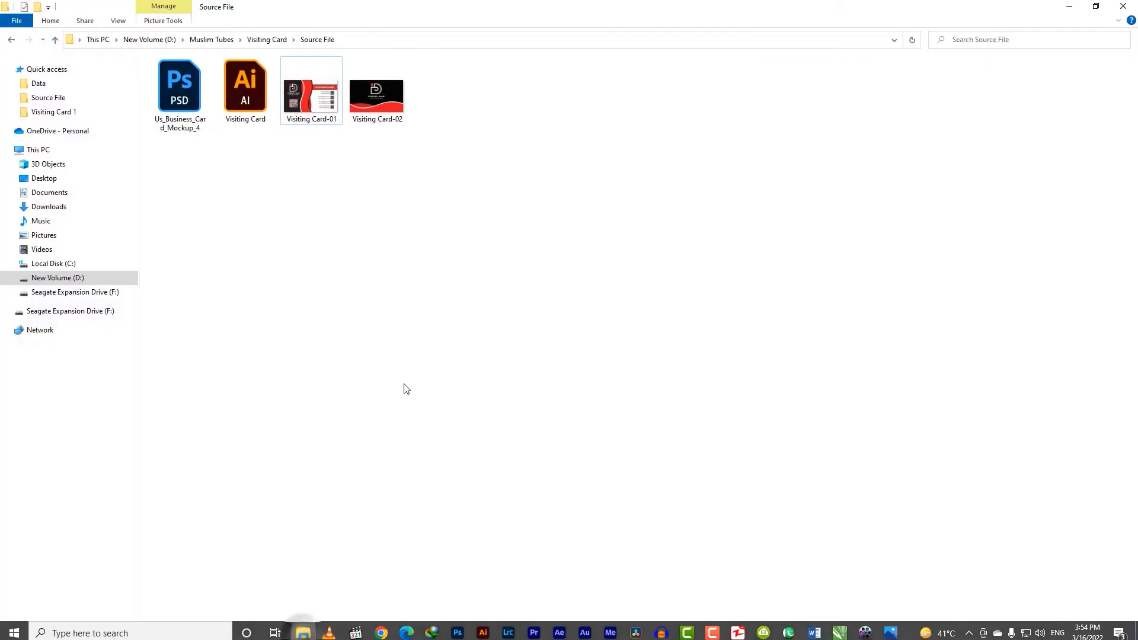
Step: Place Visiting Card-02 into the top card smart object, stretch it to fit, and save
drag(377, 95, 468, 354)
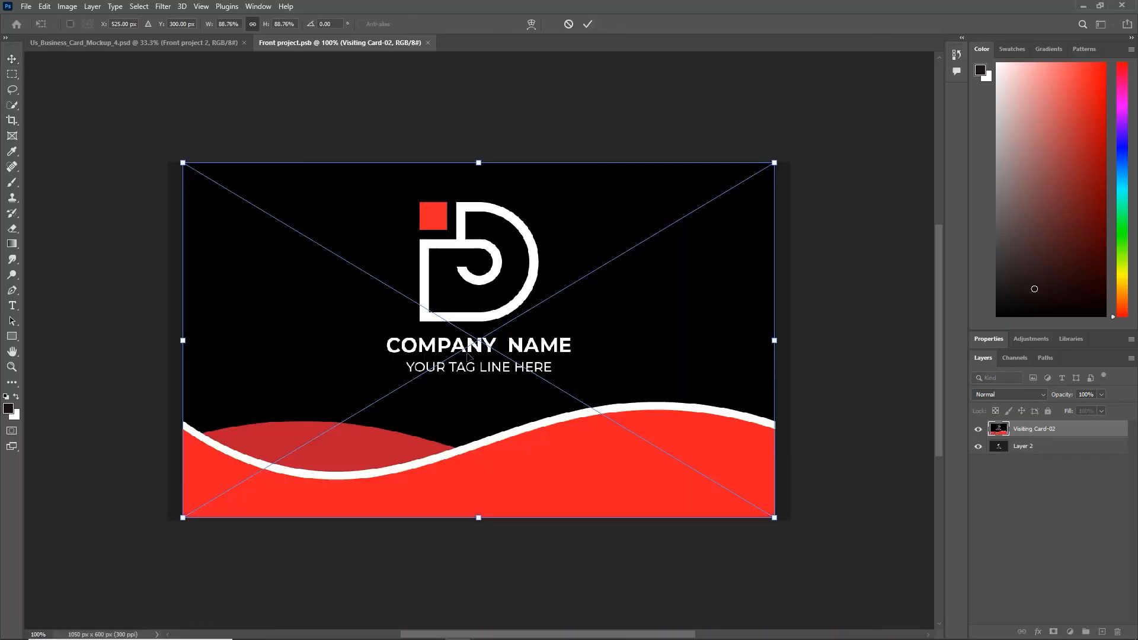
mouse_move(774, 342)
mouse_down()
mouse_move(798, 339)
mouse_move(788, 341)
mouse_up()
drag(181, 341, 167, 340)
double_click(315, 178)
click(428, 42)
click(522, 244)
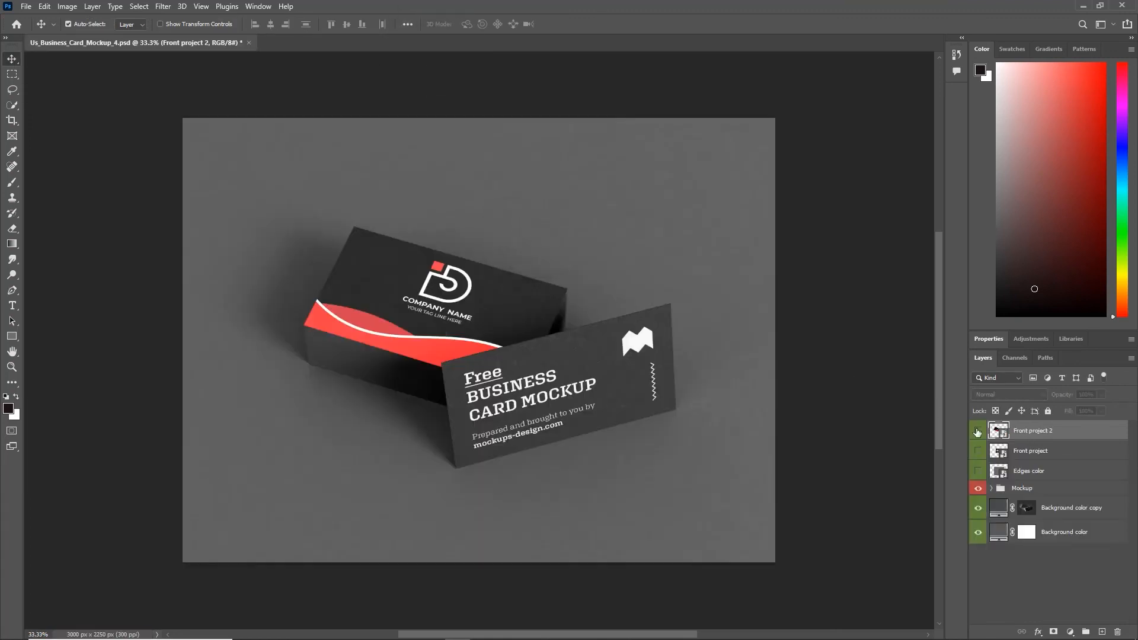
Step: Place Visiting Card-01 into the other card smart object, stretch it to fit, and save
double_click(991, 450)
click(302, 627)
click(402, 286)
drag(313, 98, 528, 436)
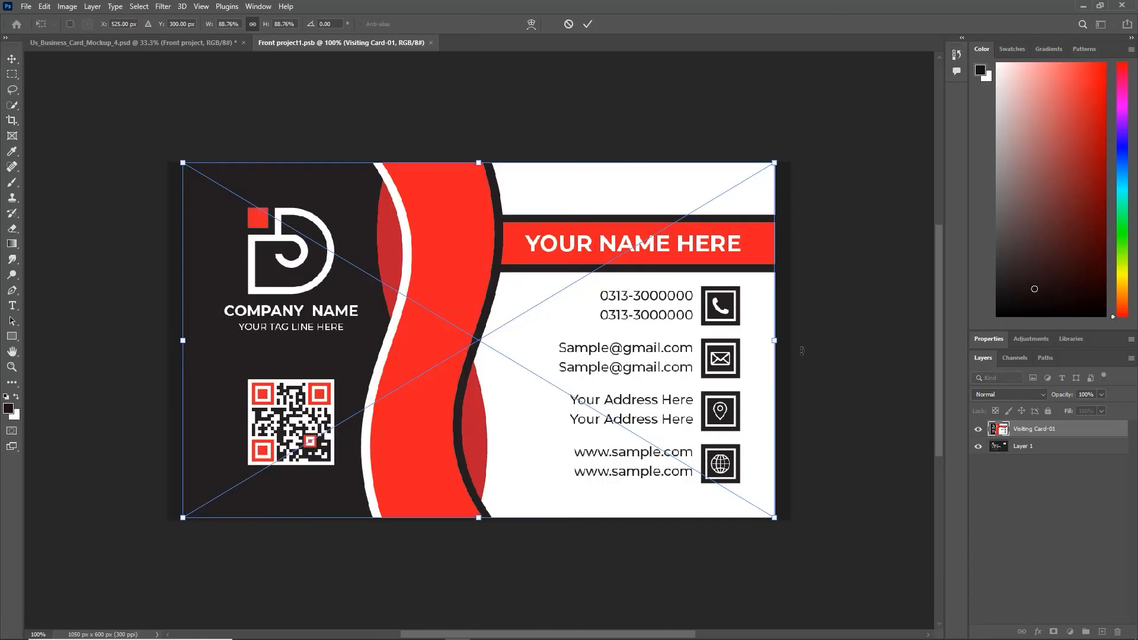
drag(781, 342, 796, 342)
drag(182, 340, 168, 341)
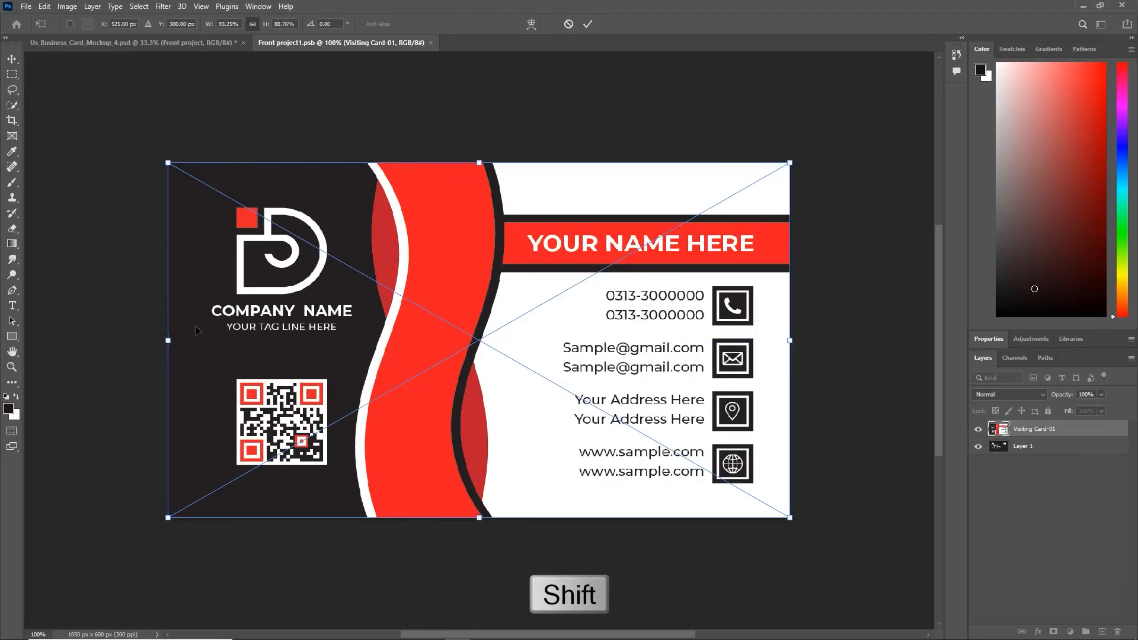
click(587, 24)
click(434, 42)
click(537, 246)
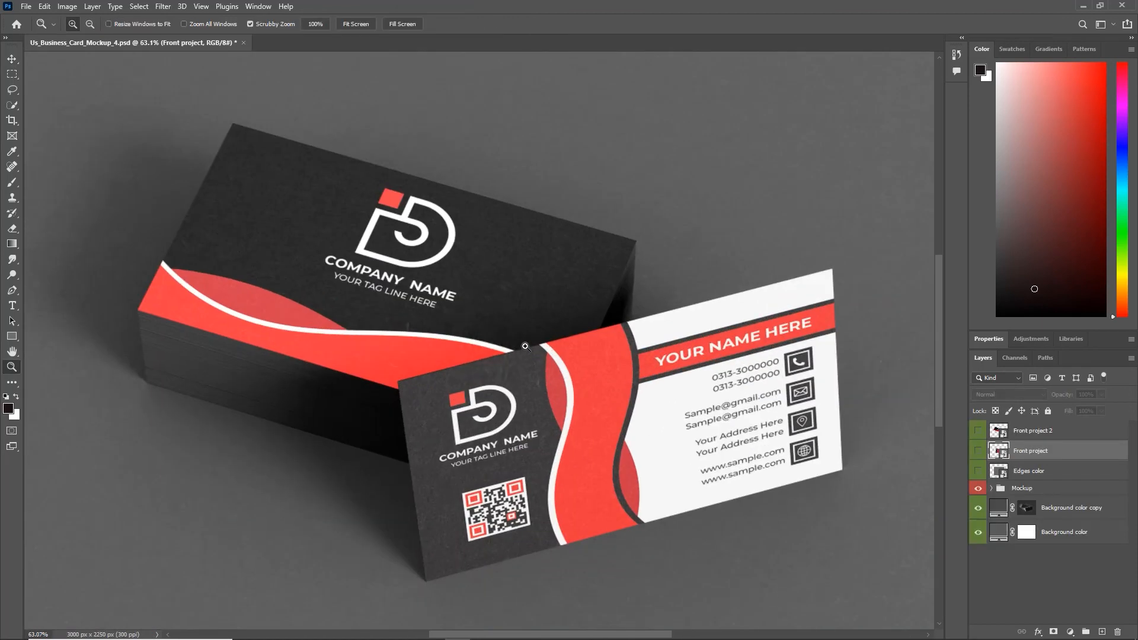
key(v)
Step: Expand the Mockup and Edges groups and open the Edges color layer's contents
click(990, 489)
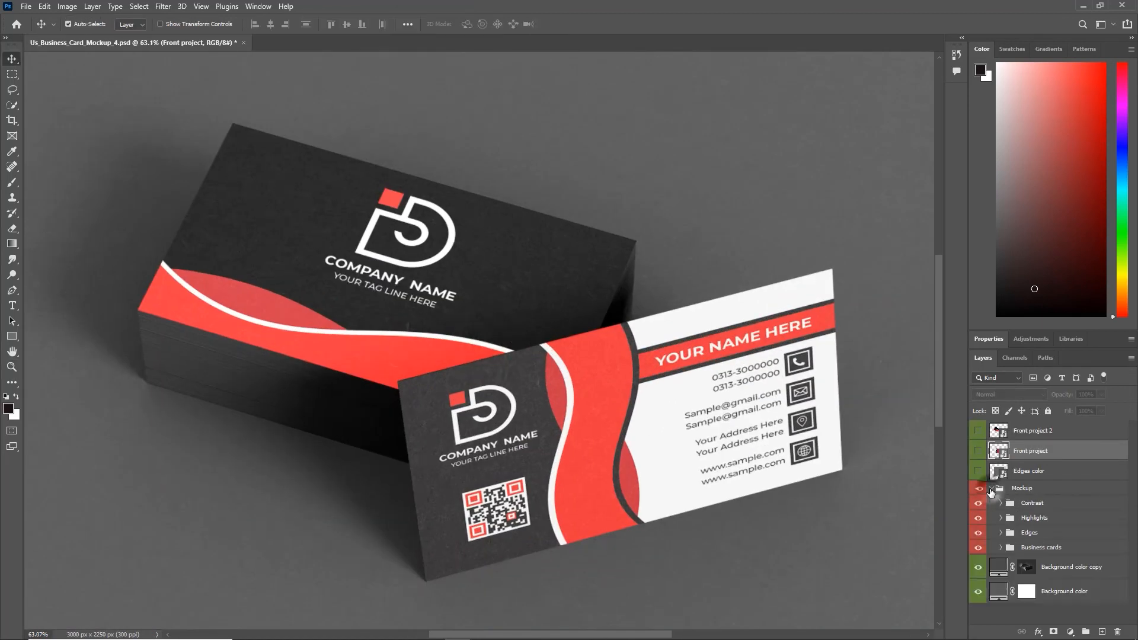
click(978, 534)
click(979, 533)
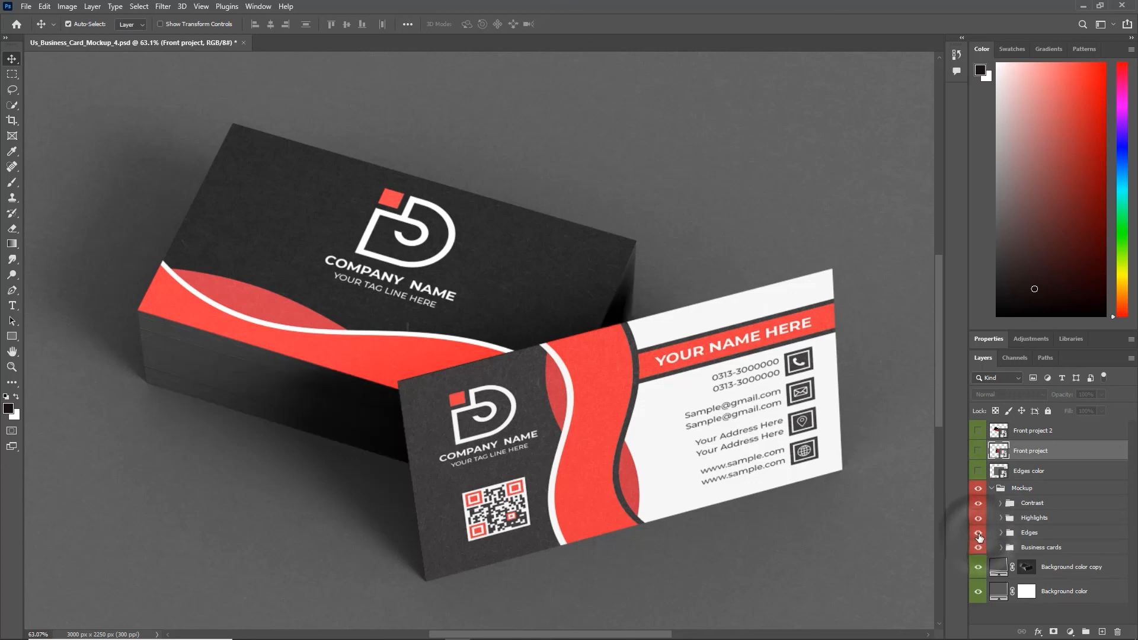
click(1000, 533)
click(1024, 551)
double_click(1025, 550)
Step: Set the Edges color solid fill to red and save the smart object
double_click(999, 432)
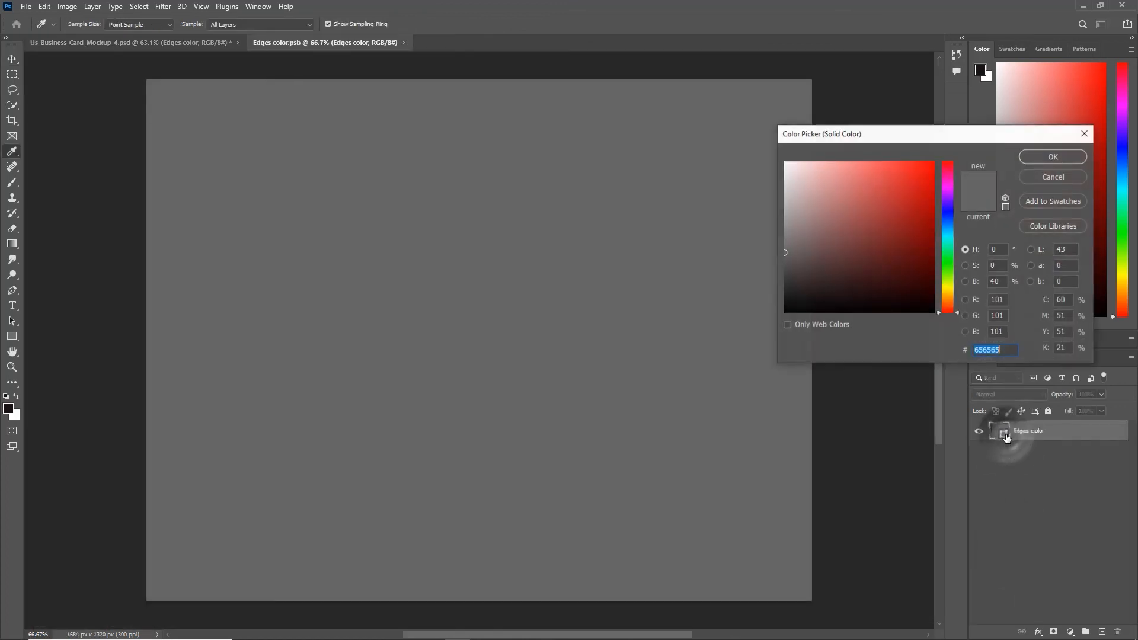
click(879, 248)
click(874, 237)
click(888, 238)
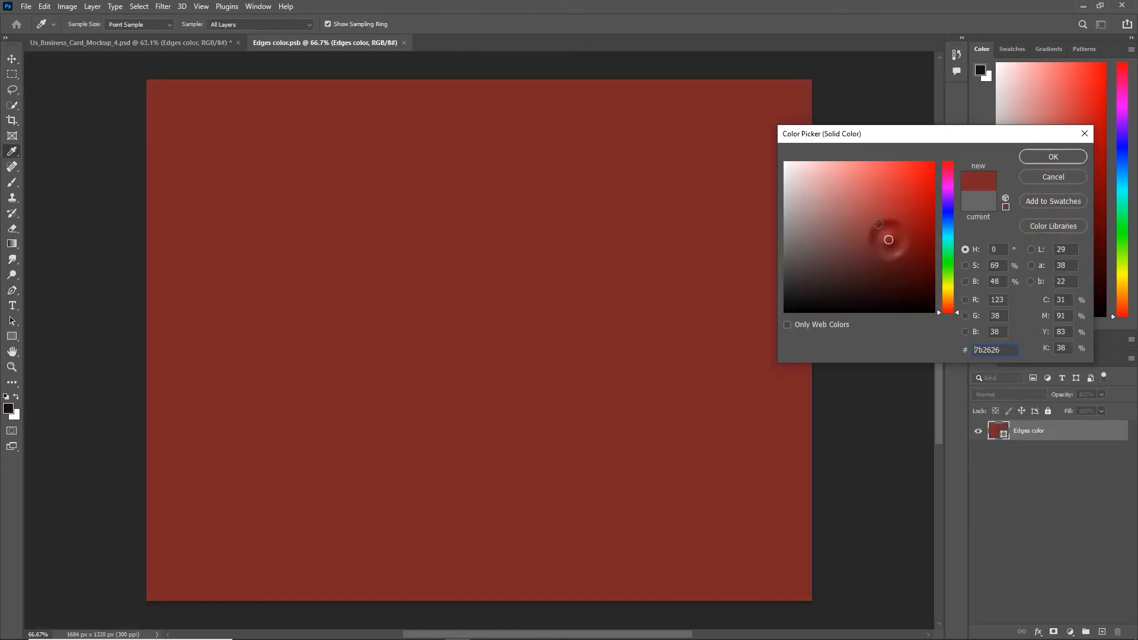
click(877, 224)
click(1078, 157)
click(408, 43)
click(527, 245)
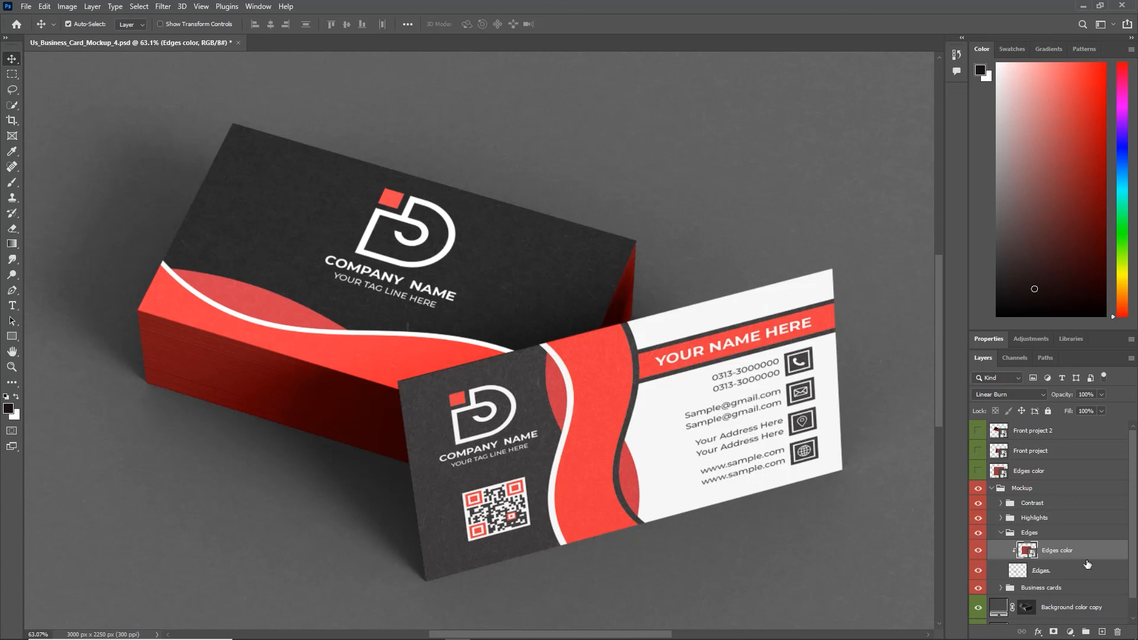
Step: Erase the excess red from the Edges layer and zoom out to the whole mockup
click(1064, 577)
click(16, 231)
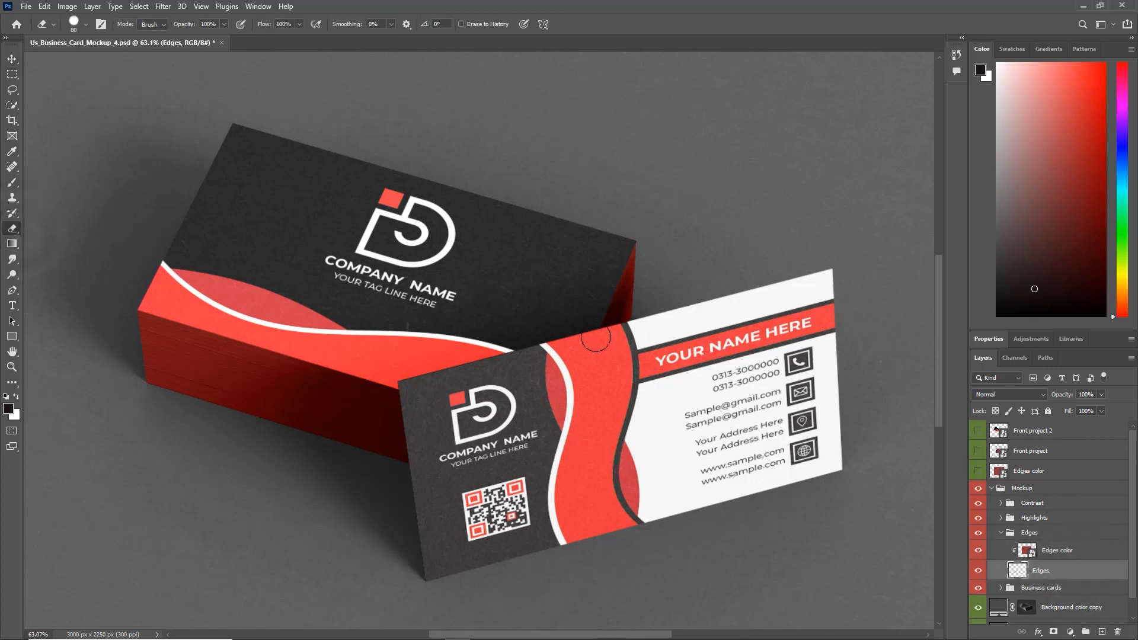
drag(596, 337, 637, 251)
key(v)
key(z)
mouse_move(540, 354)
mouse_down()
mouse_move(504, 311)
mouse_move(521, 323)
mouse_up()
key(v)
click(1001, 532)
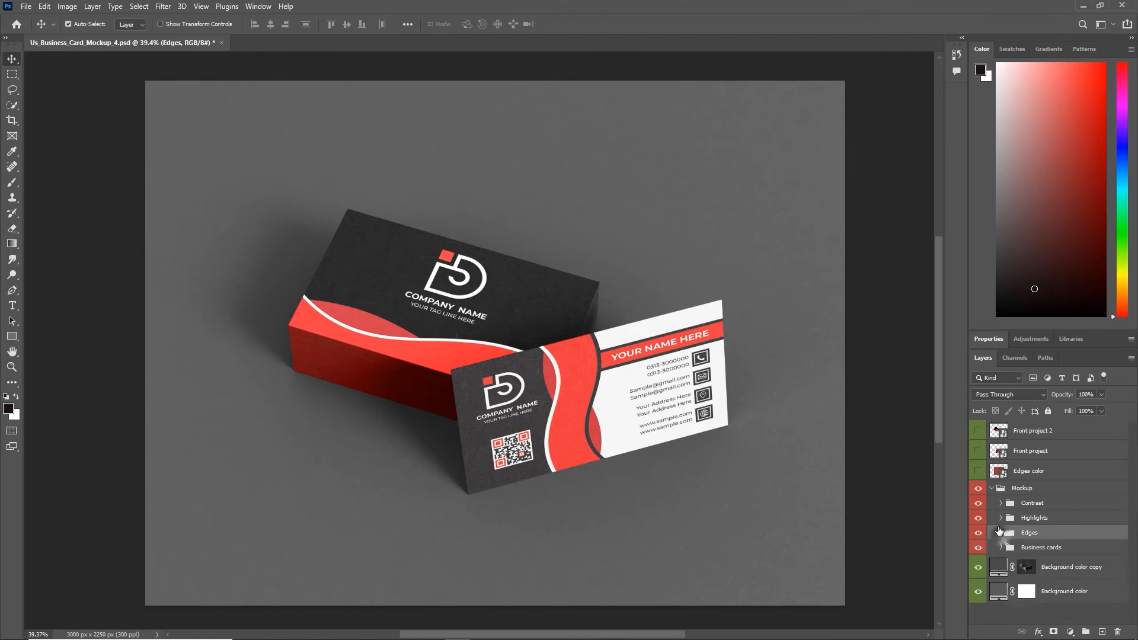
Step: Try several background colours and settle on purple 6f1d6e for the mockup backdrop
double_click(1000, 590)
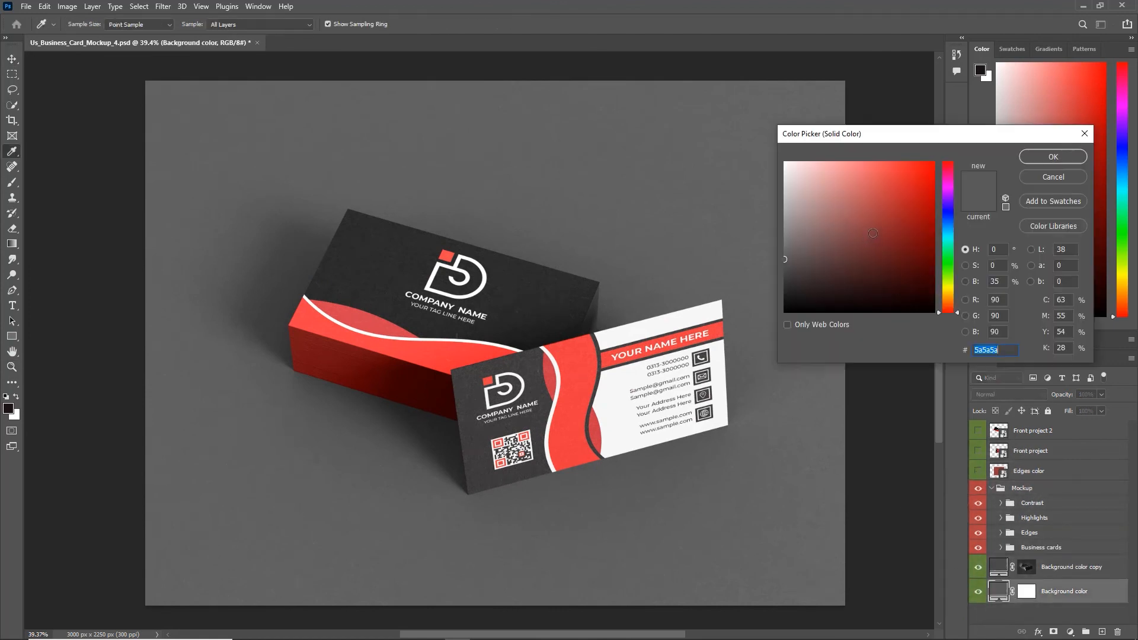
click(881, 221)
click(919, 252)
click(928, 287)
click(899, 247)
click(855, 190)
click(806, 178)
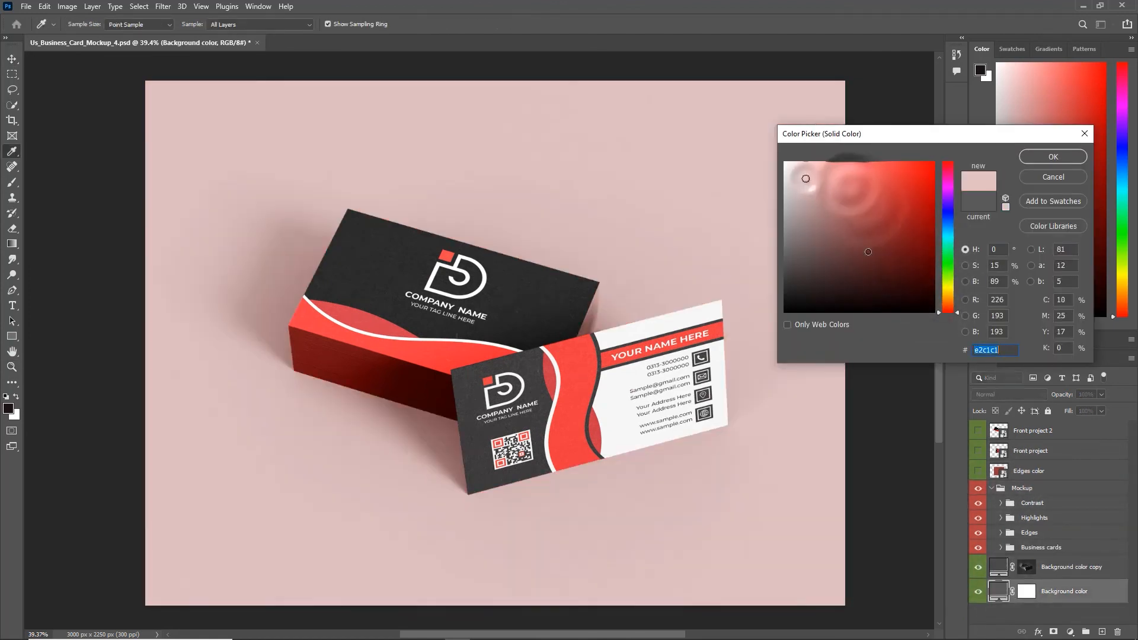
click(864, 250)
click(947, 238)
click(895, 247)
click(950, 202)
click(950, 187)
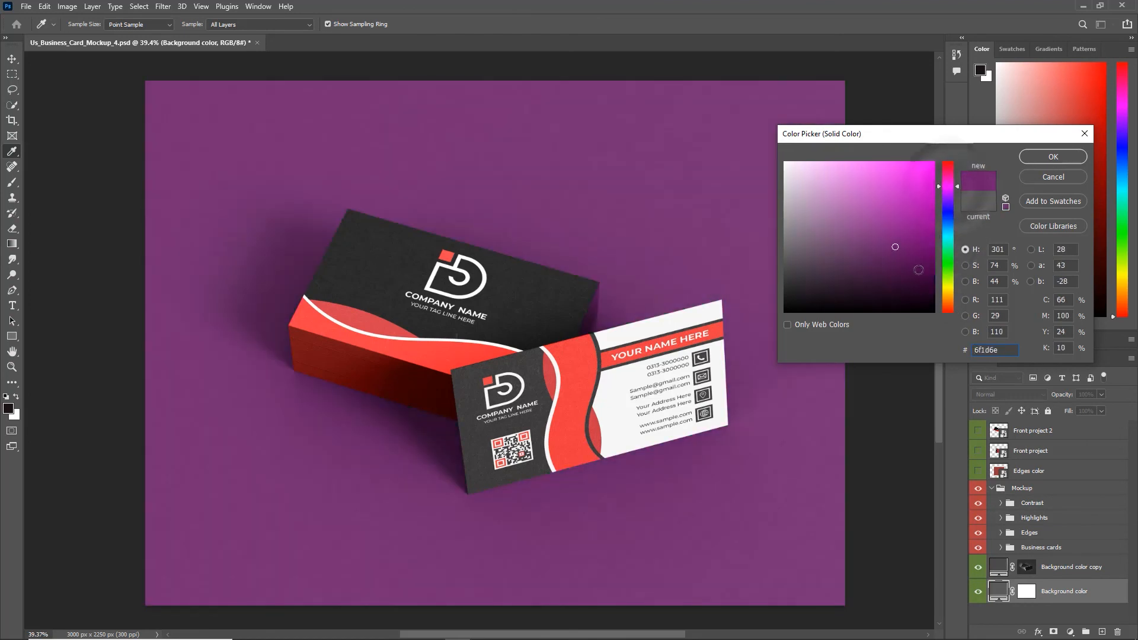